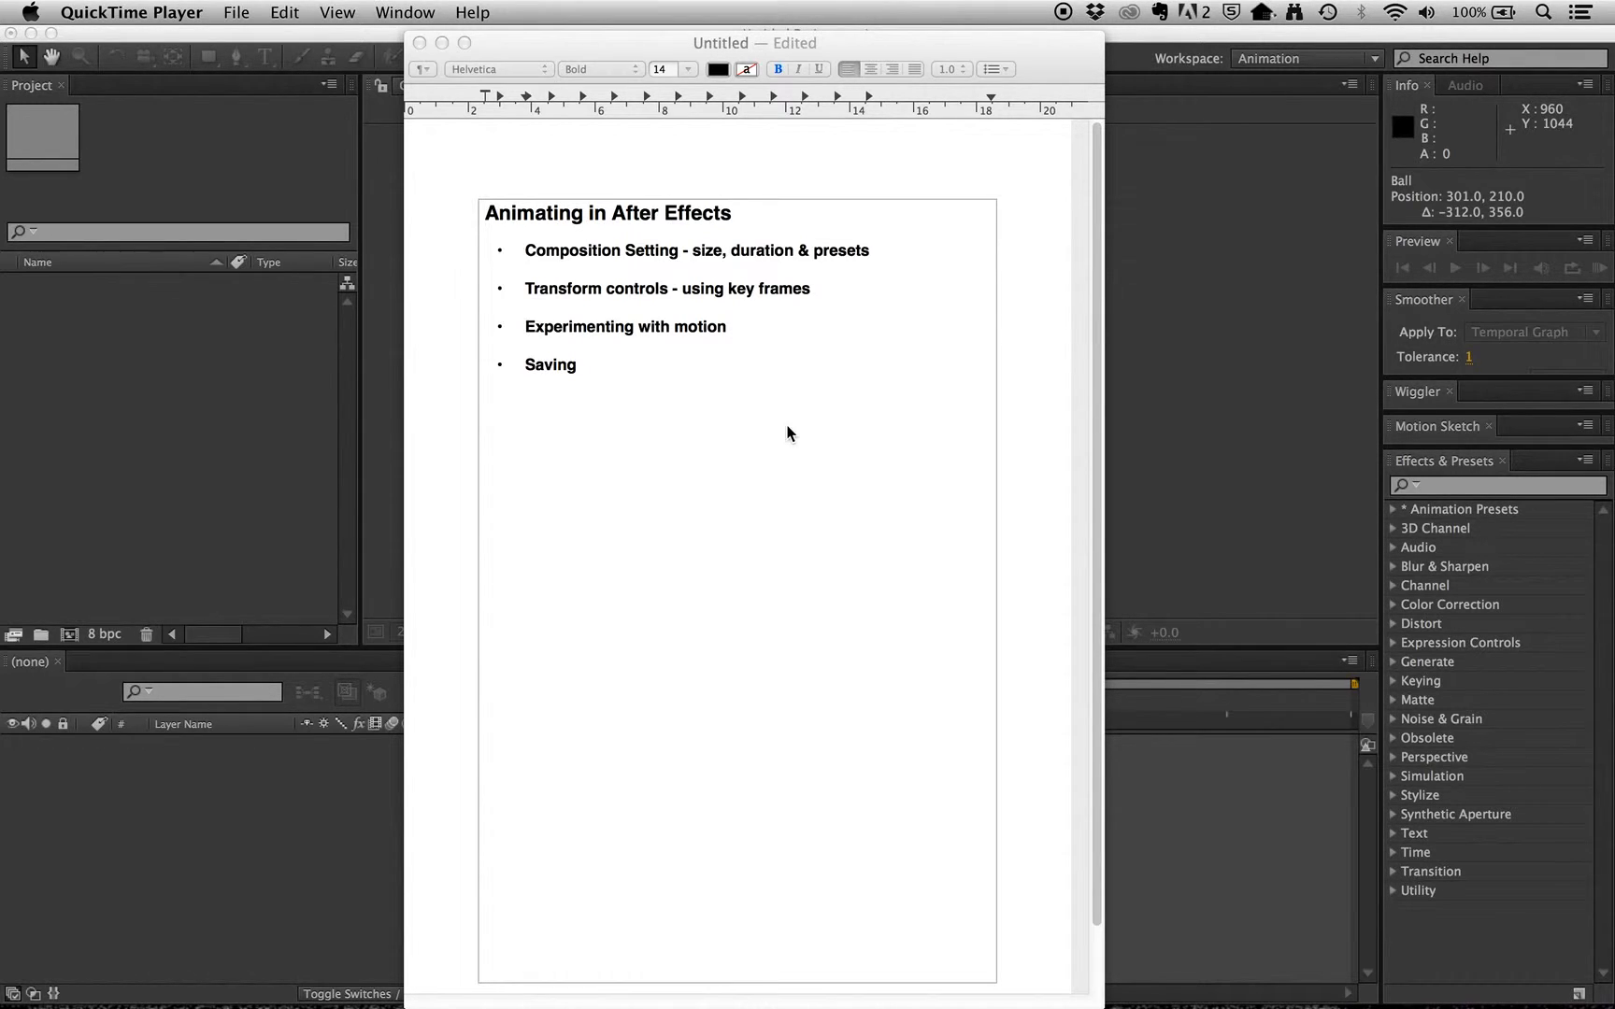
Switch to Photoshop and make the Ball layer visible in ball.psd.
key(super+Tab)
key(super+Tab)
key(super+Tab)
key(super+Tab)
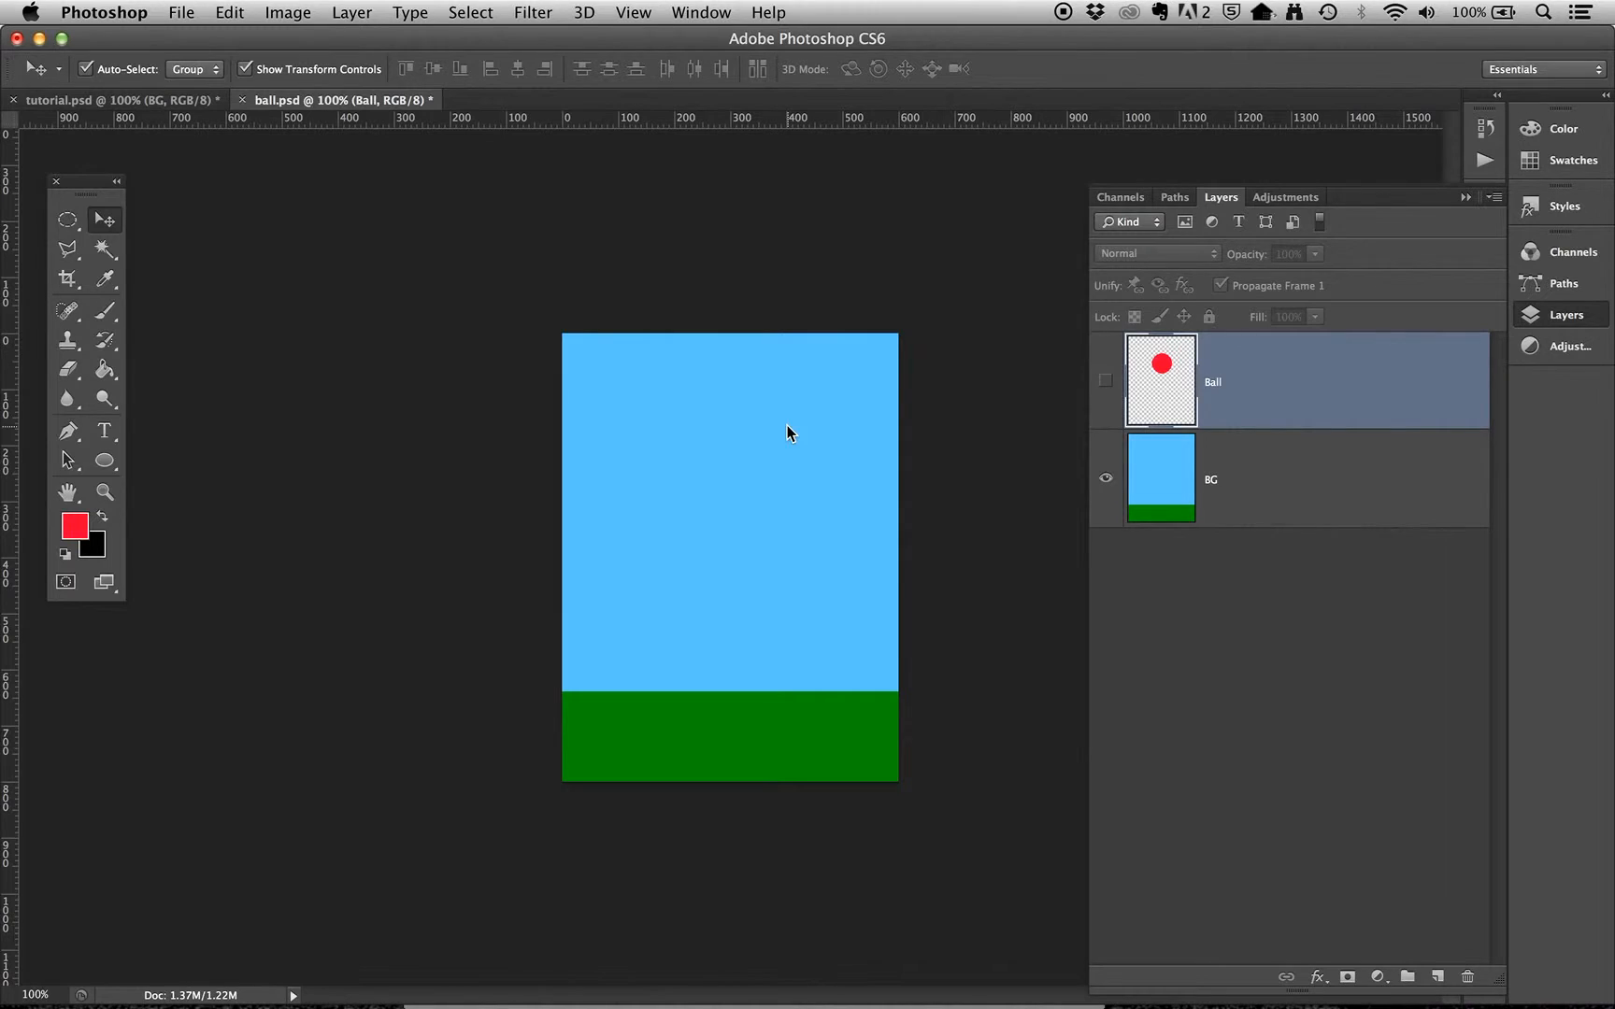
click(1105, 383)
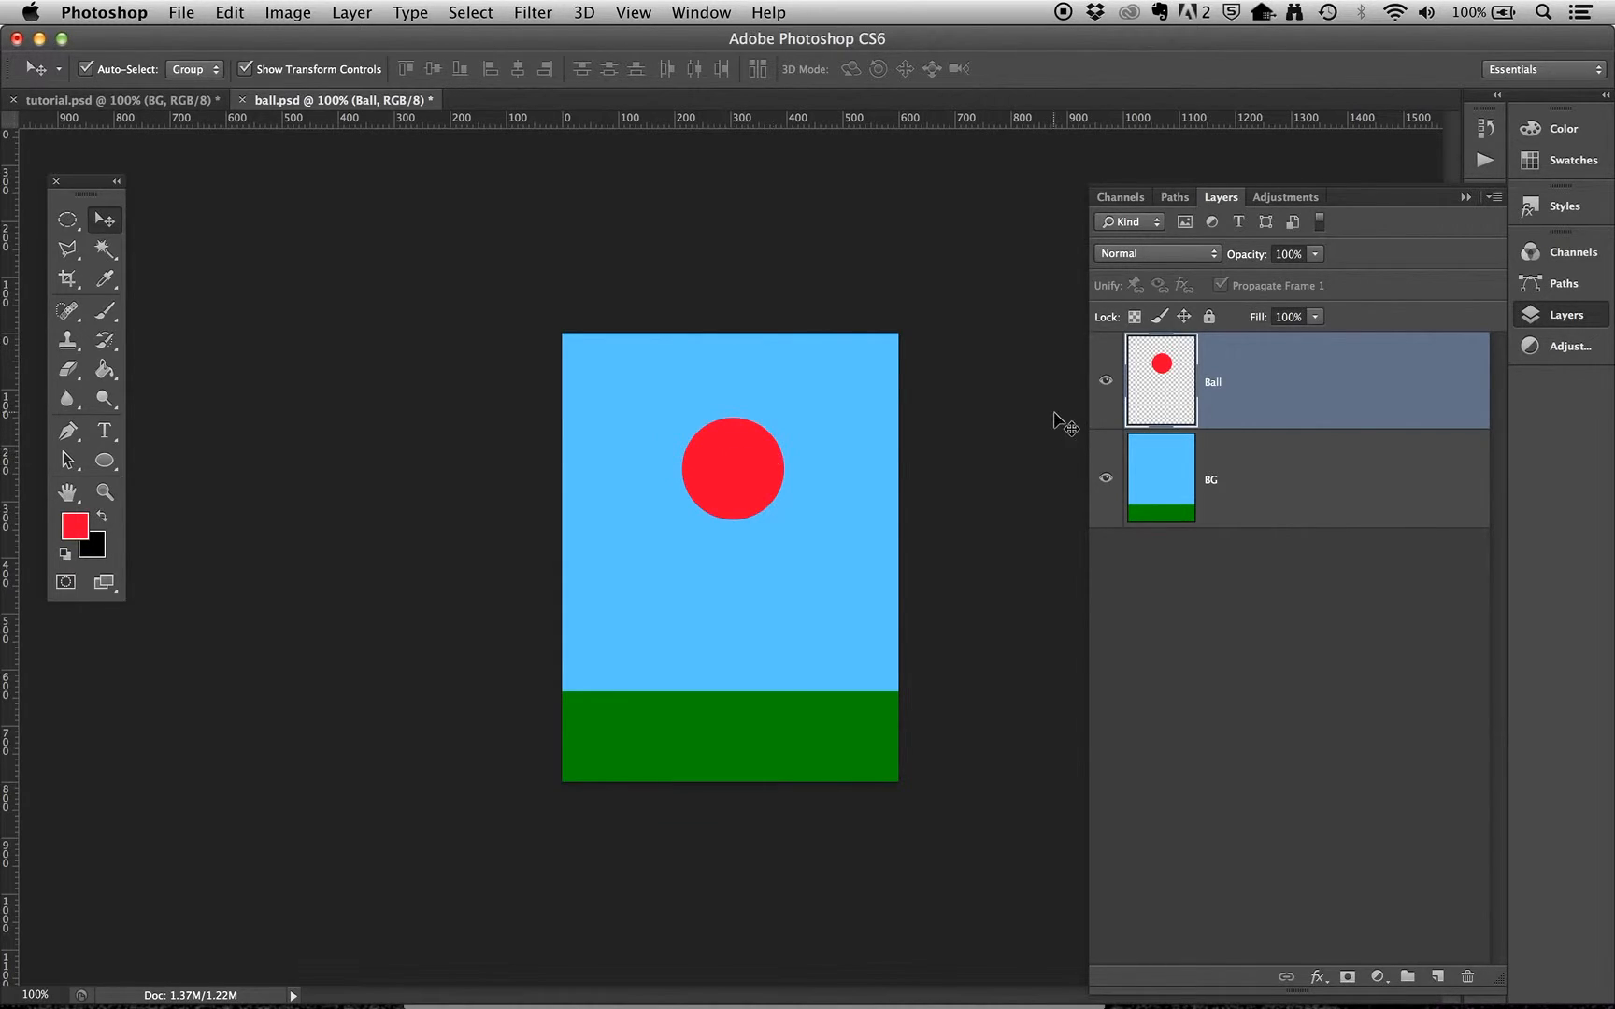
Toggle the visibility of the Ball and BG layers to check what each contains, leaving both shown.
click(1106, 386)
click(1106, 387)
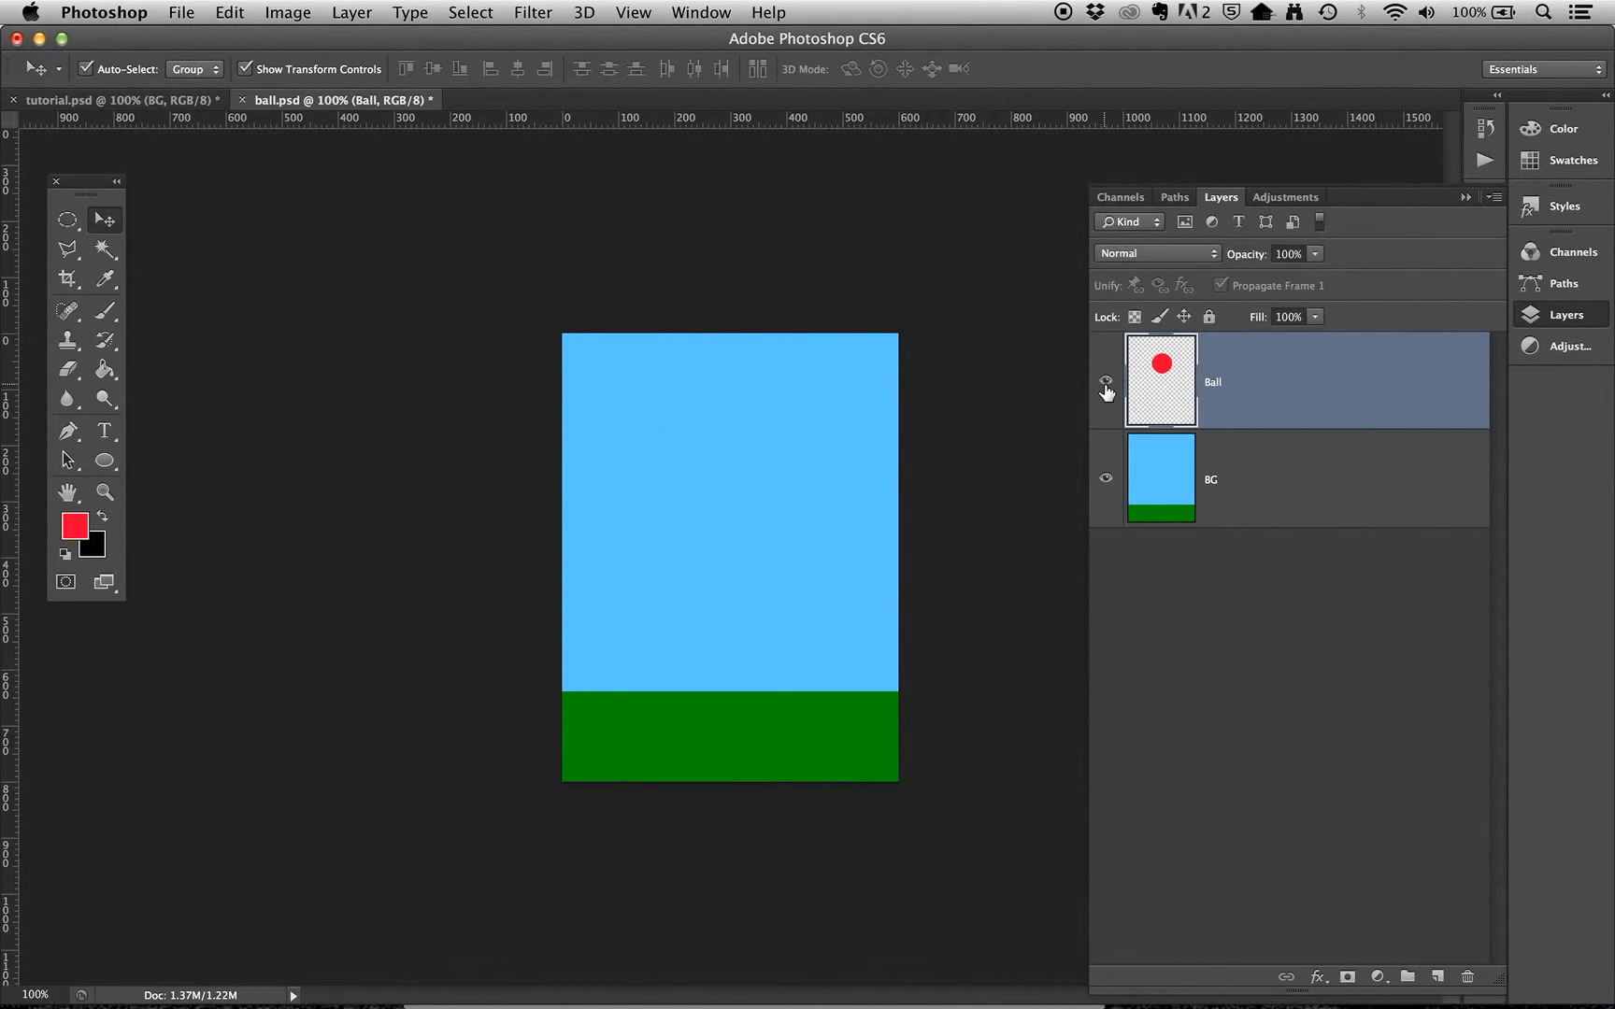
click(1105, 387)
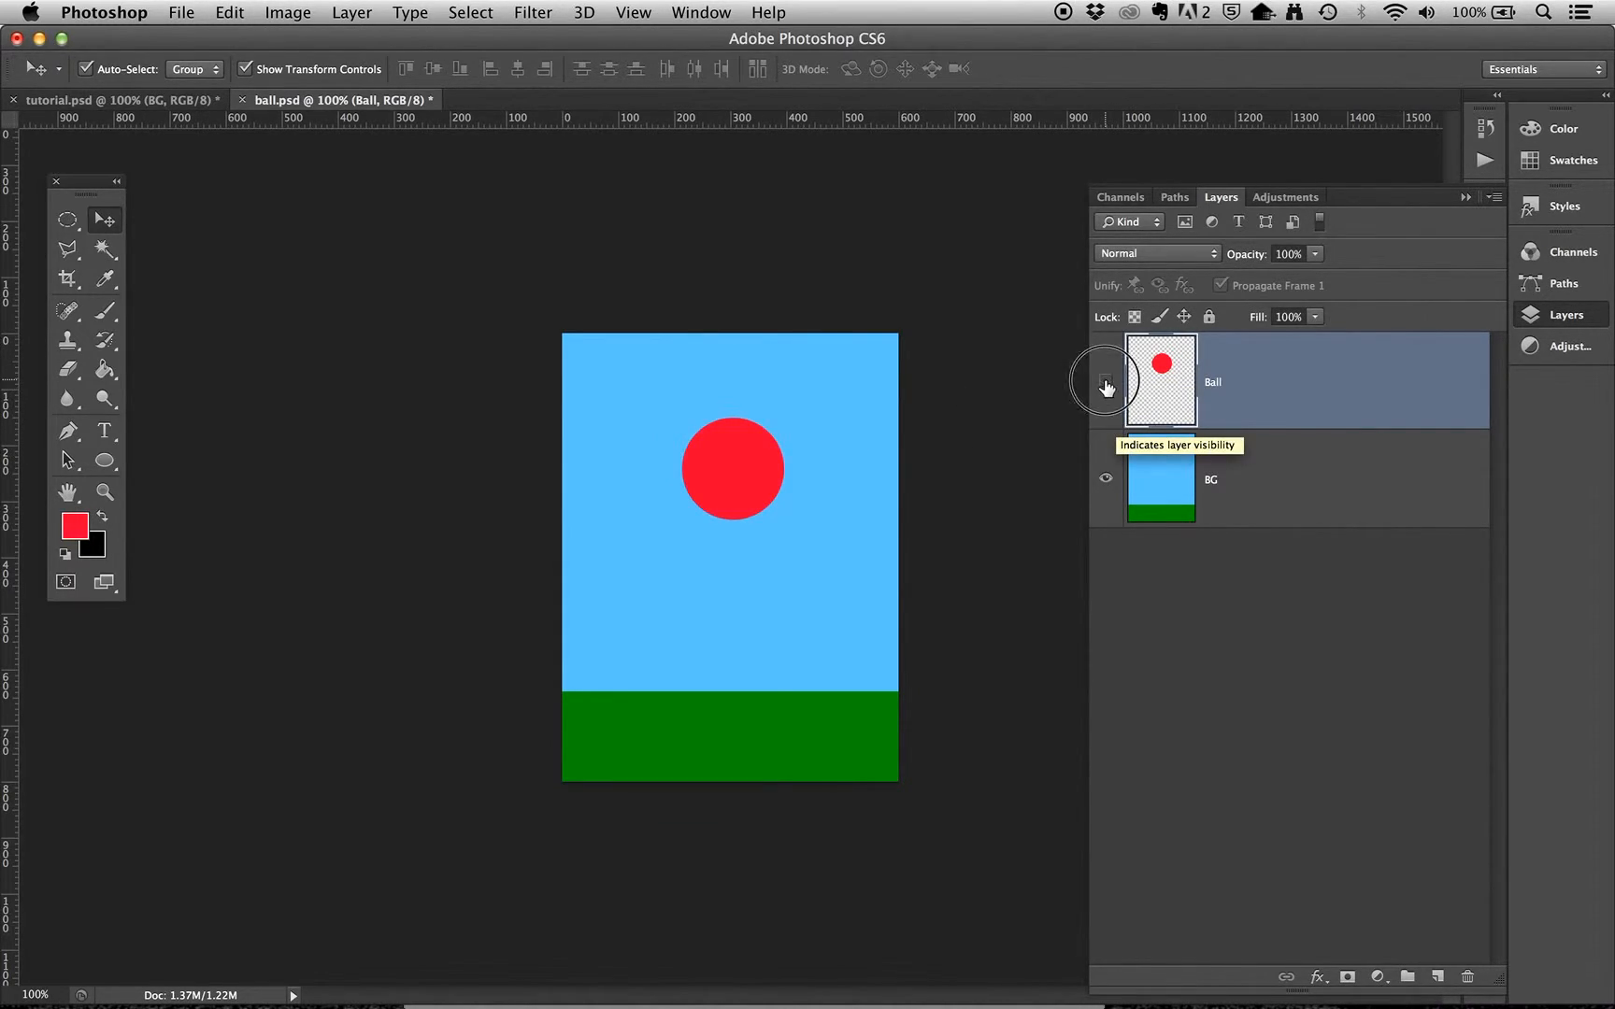
click(1105, 478)
click(1106, 479)
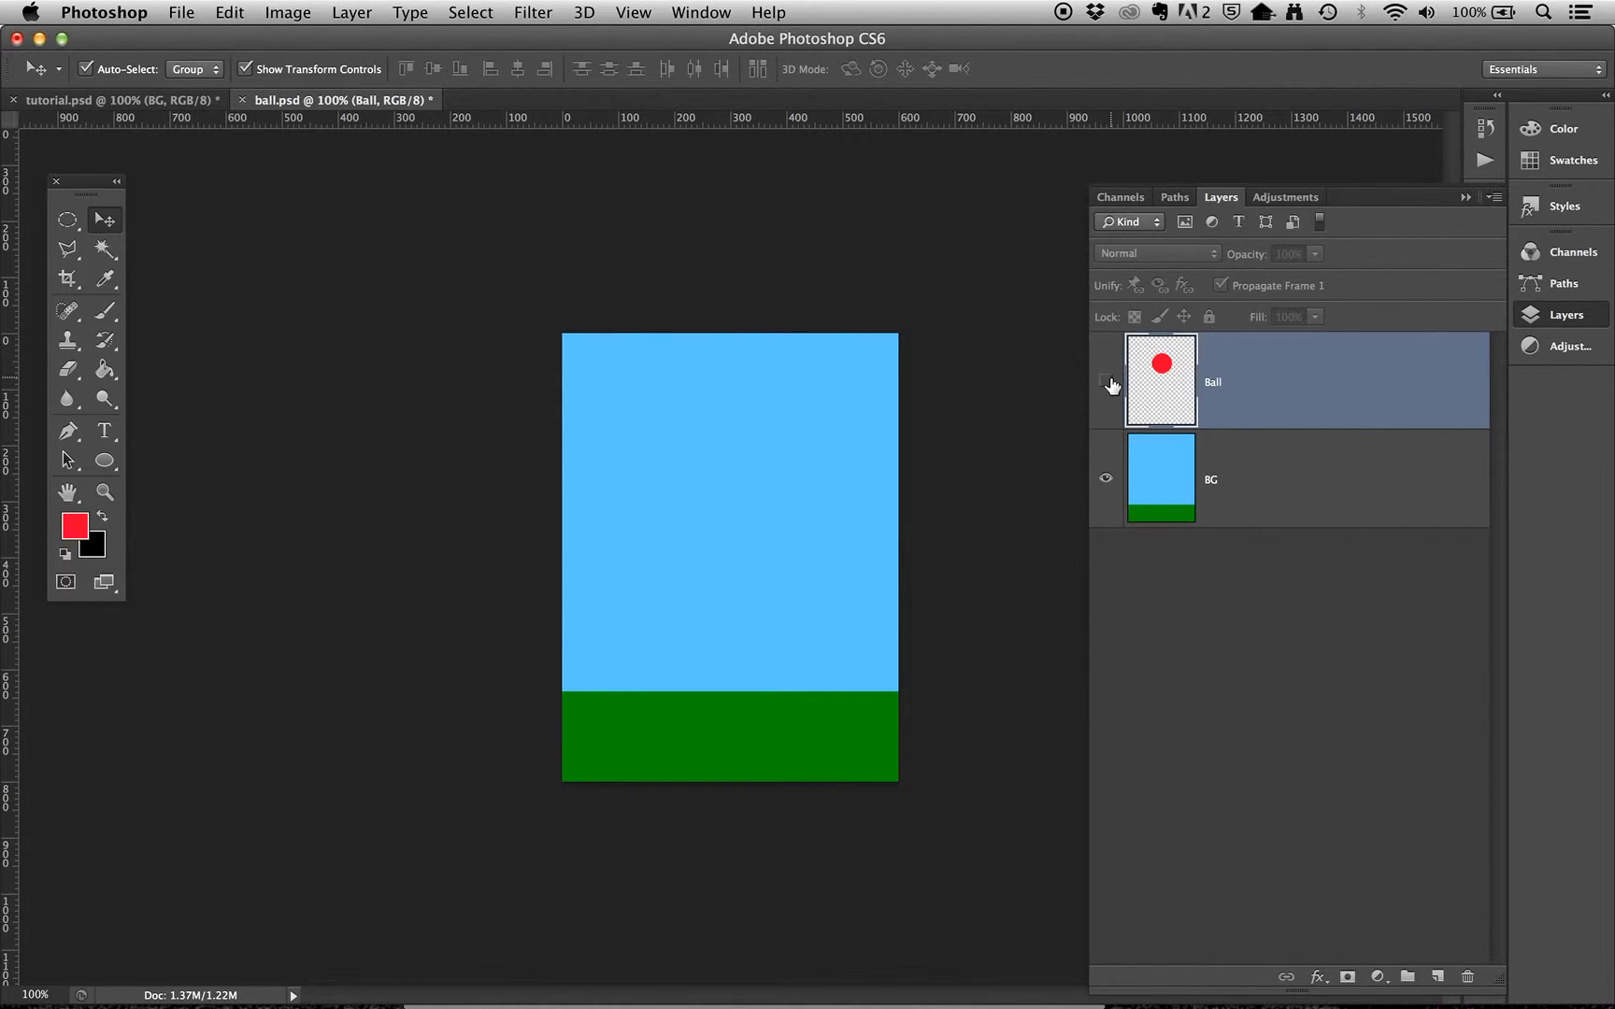
click(1106, 380)
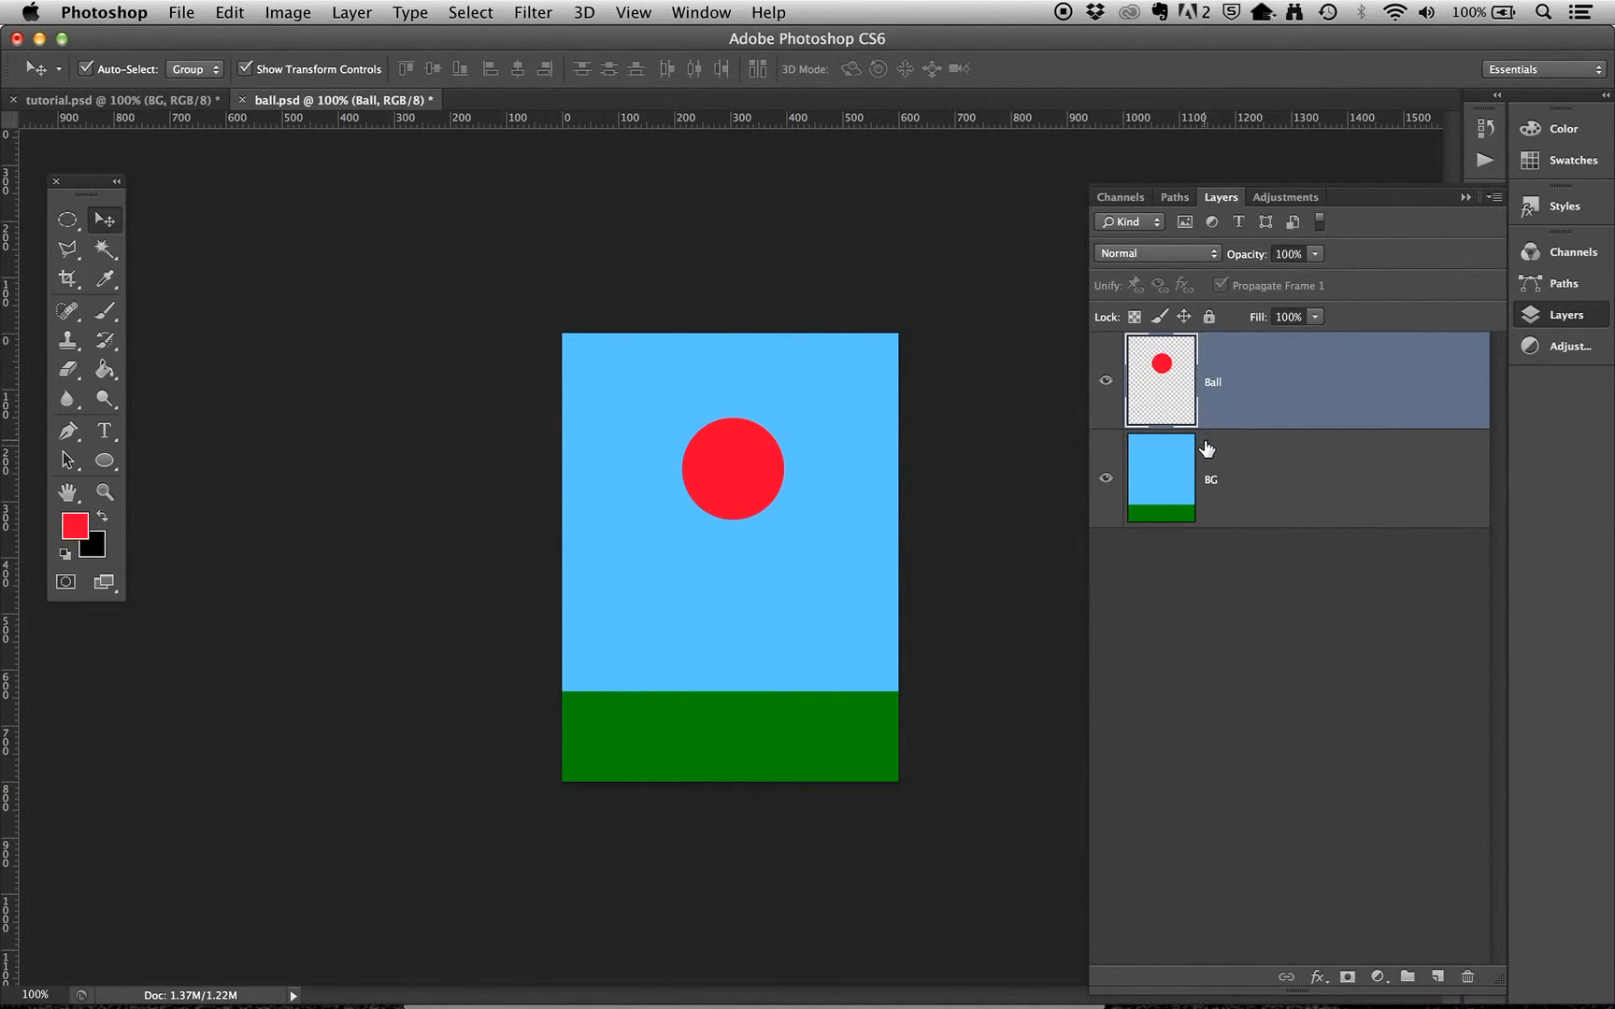
Switch to After Effects and import ball.psd from the Desktop as Composition - Retain Layer Sizes with Editable Layer Styles.
key(super+Tab)
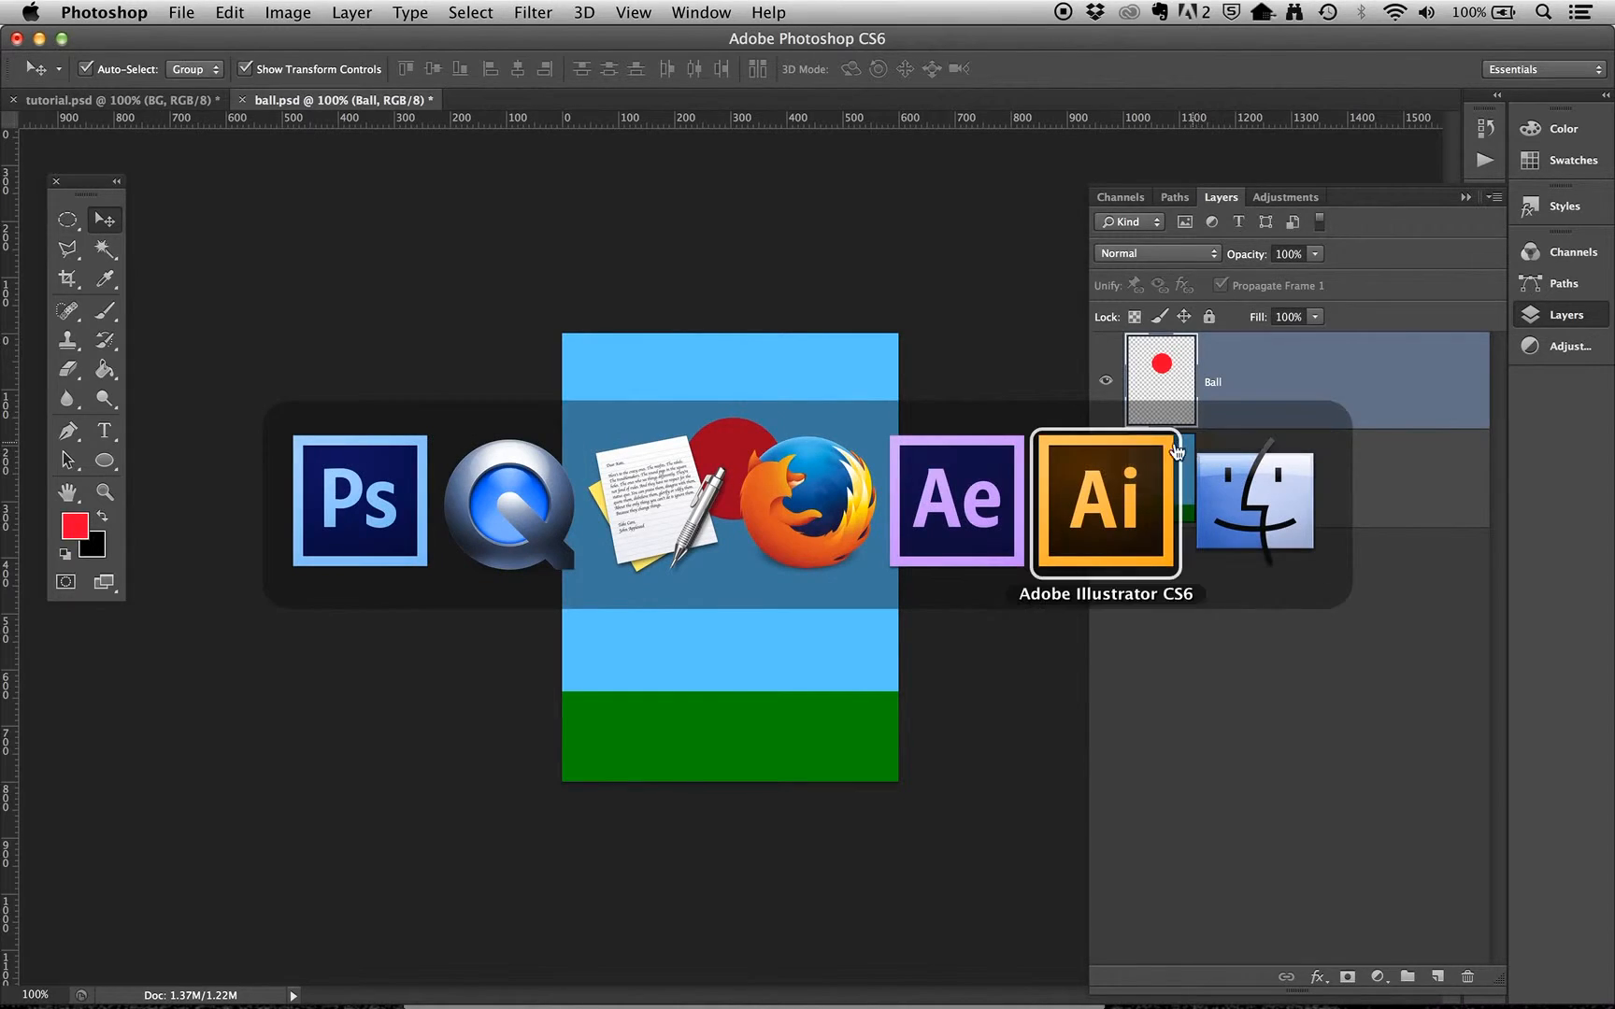
click(982, 501)
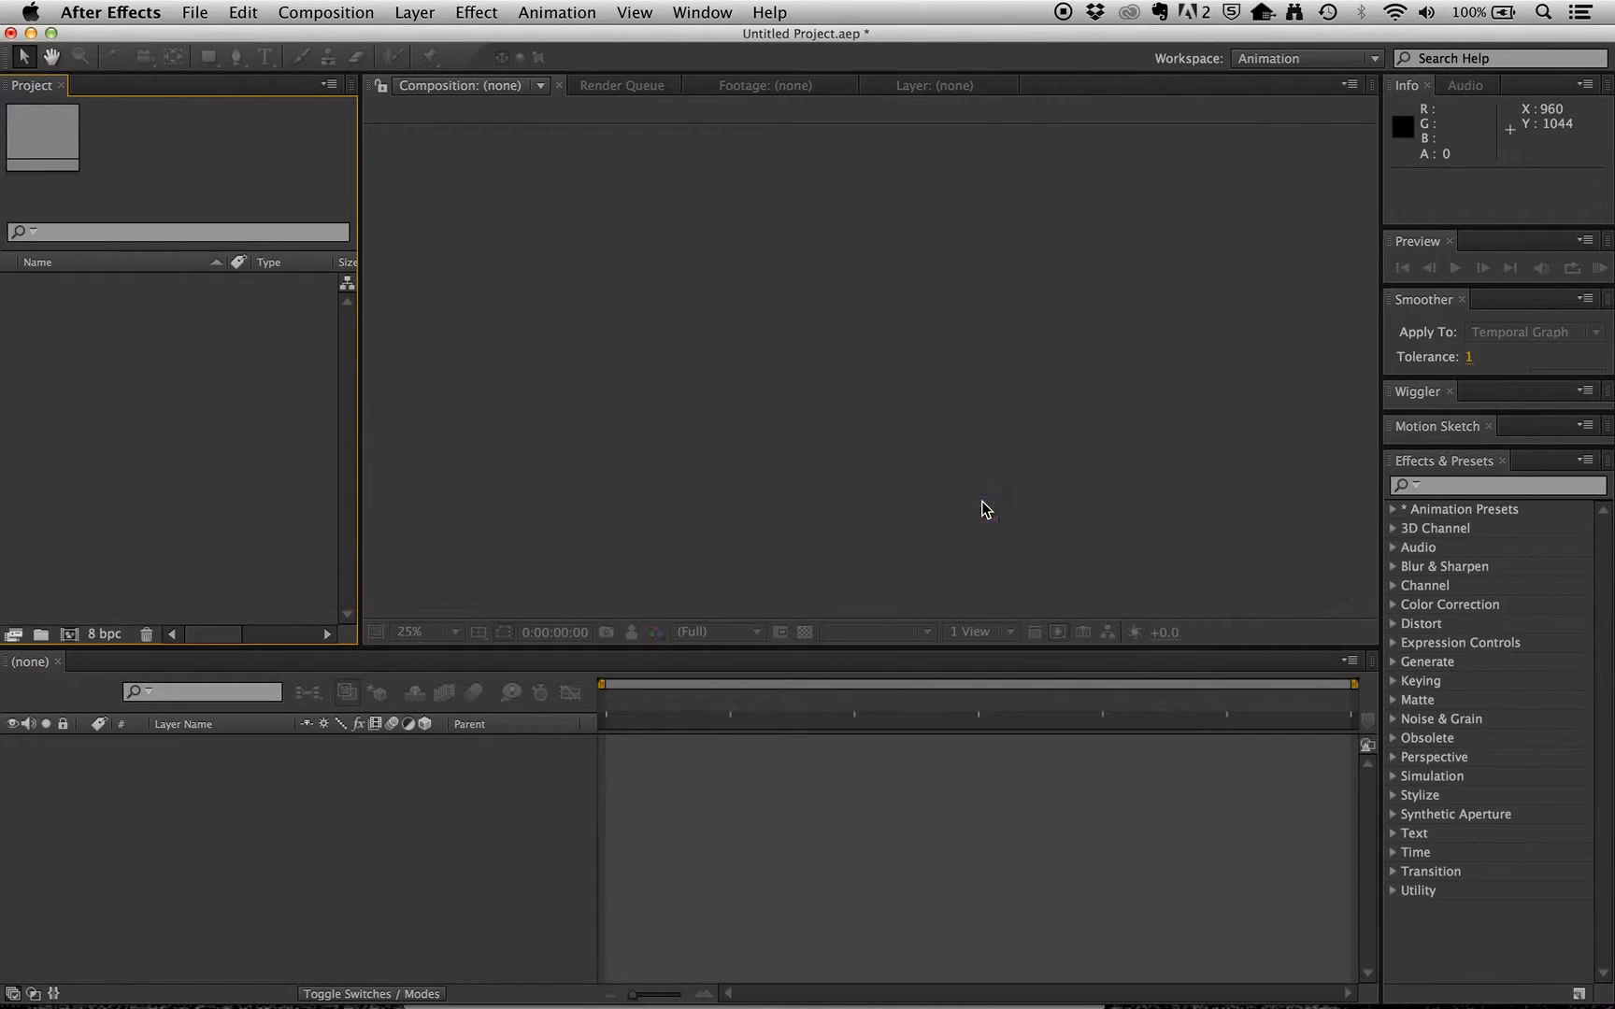
click(192, 12)
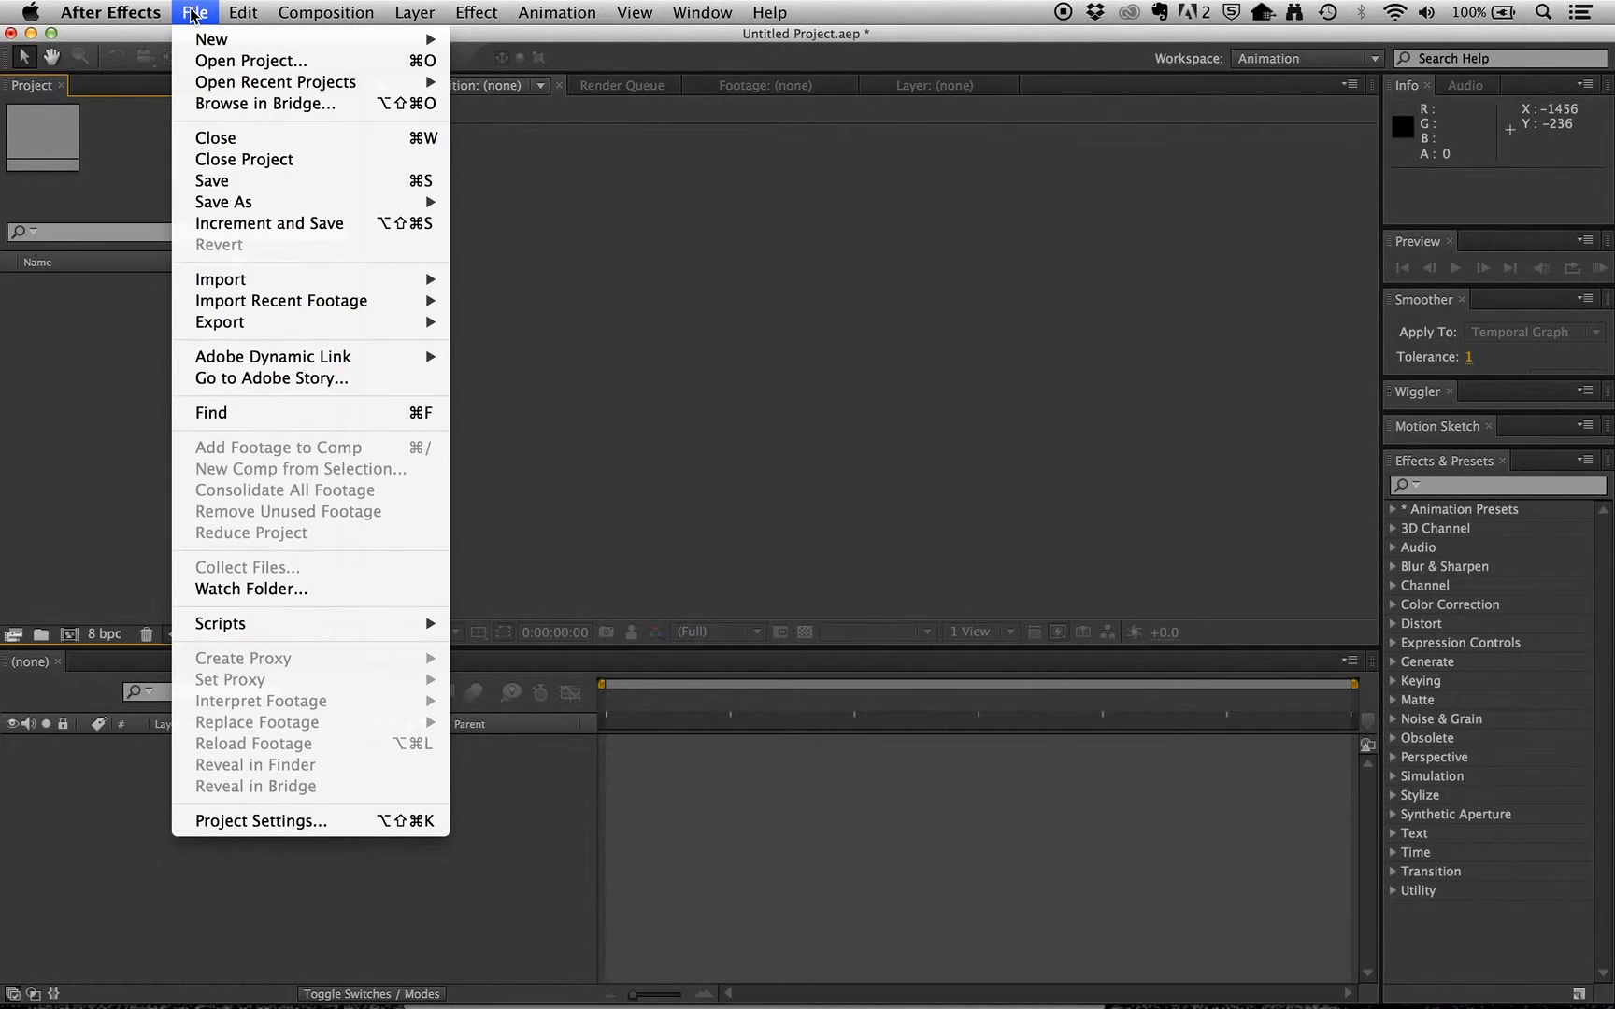
mouse_move(228, 279)
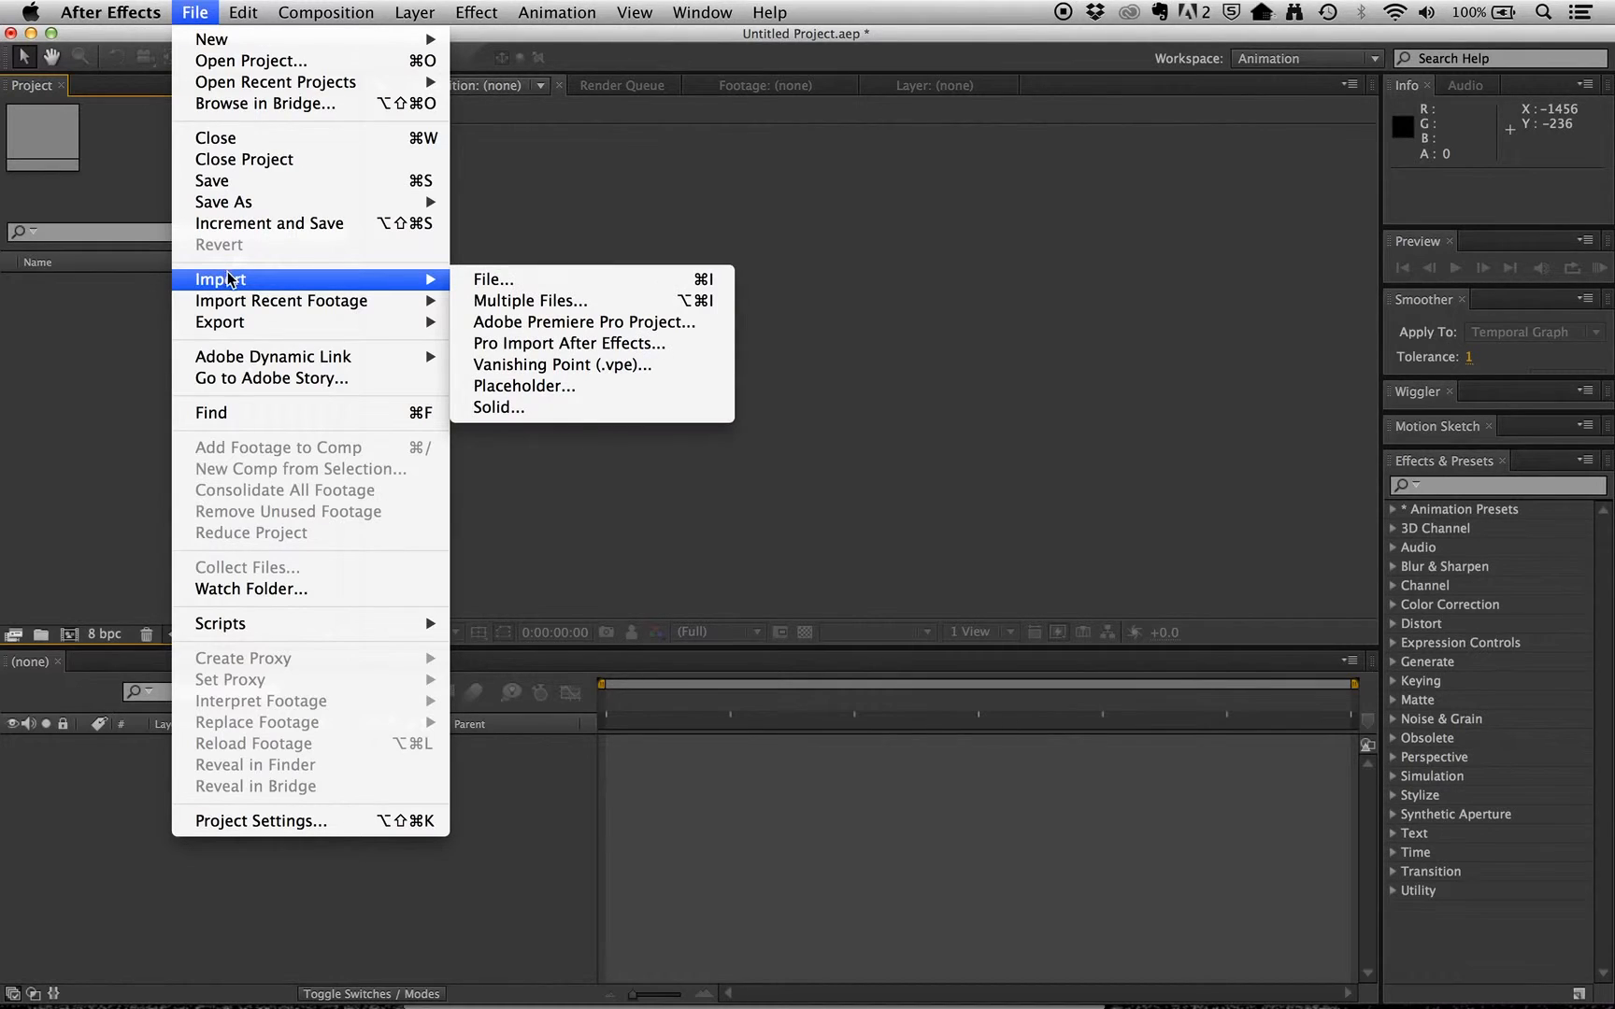
click(481, 282)
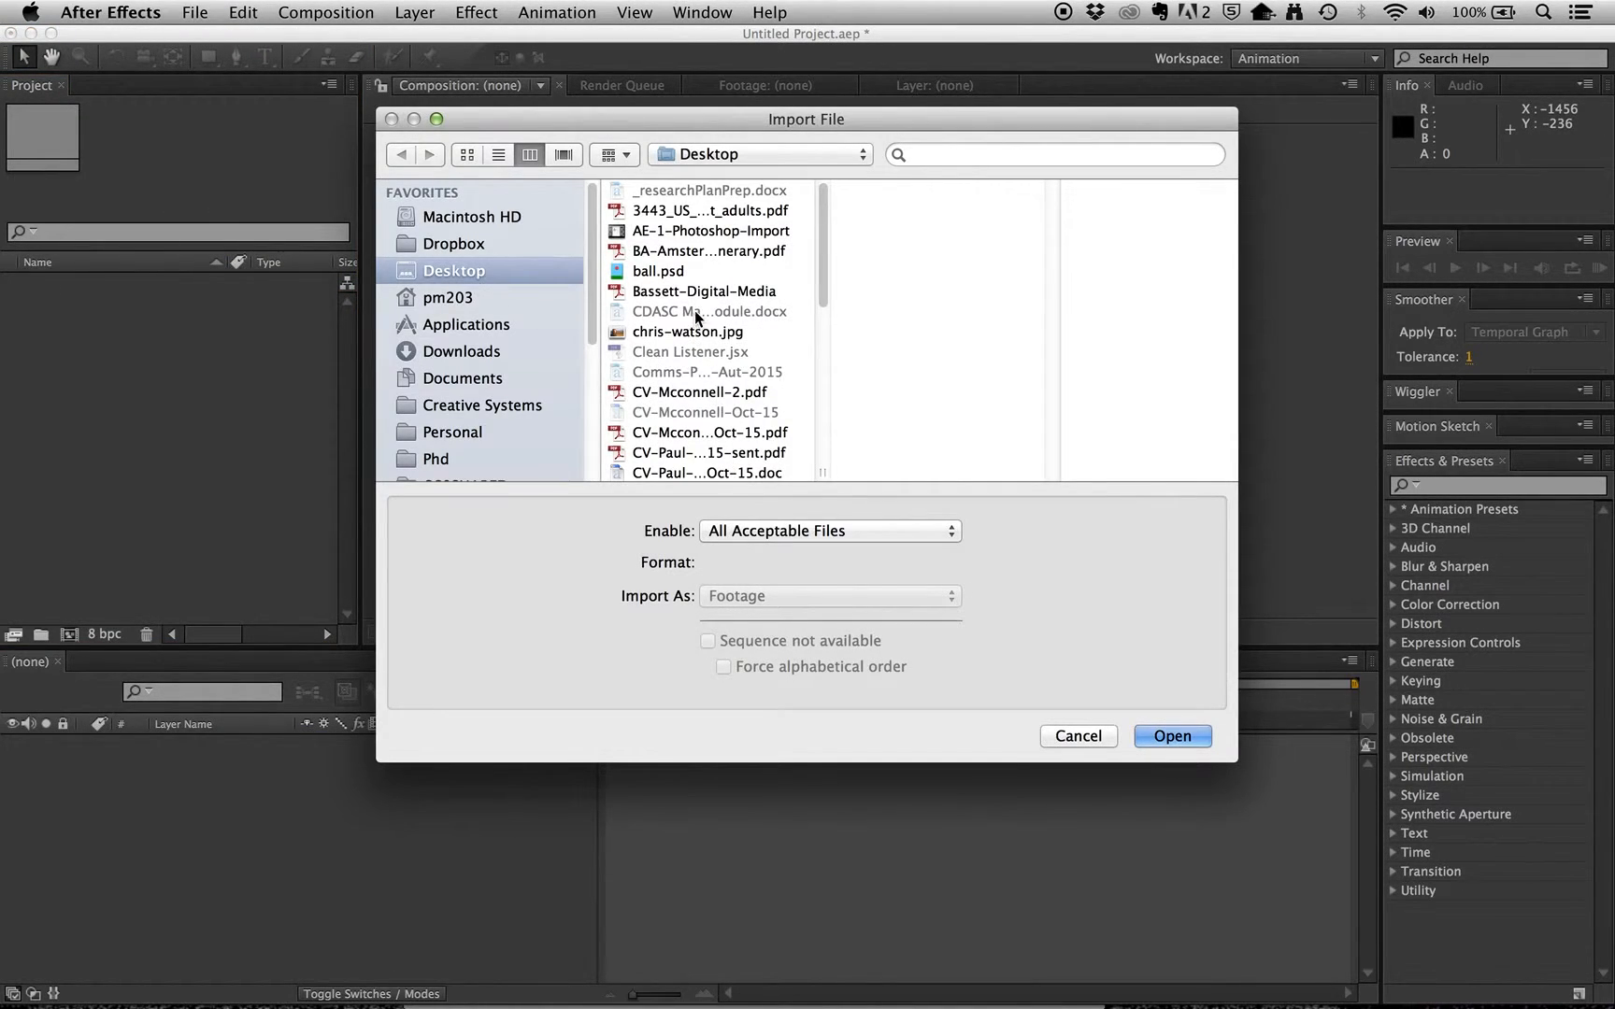
click(663, 273)
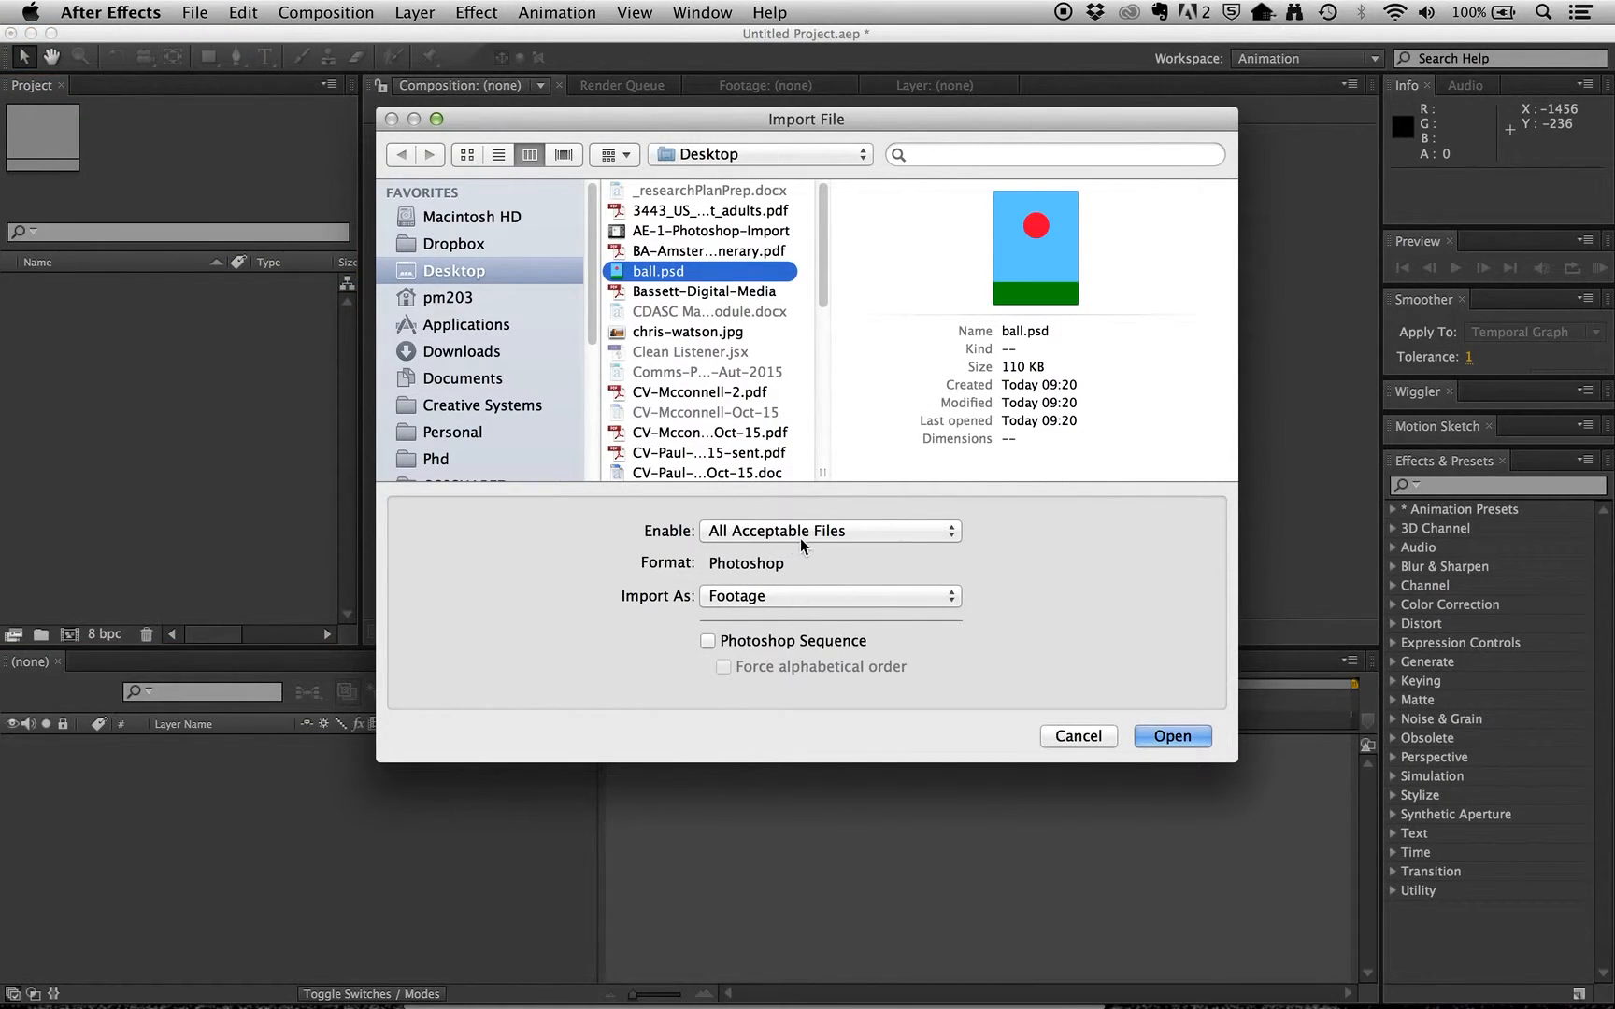
click(790, 601)
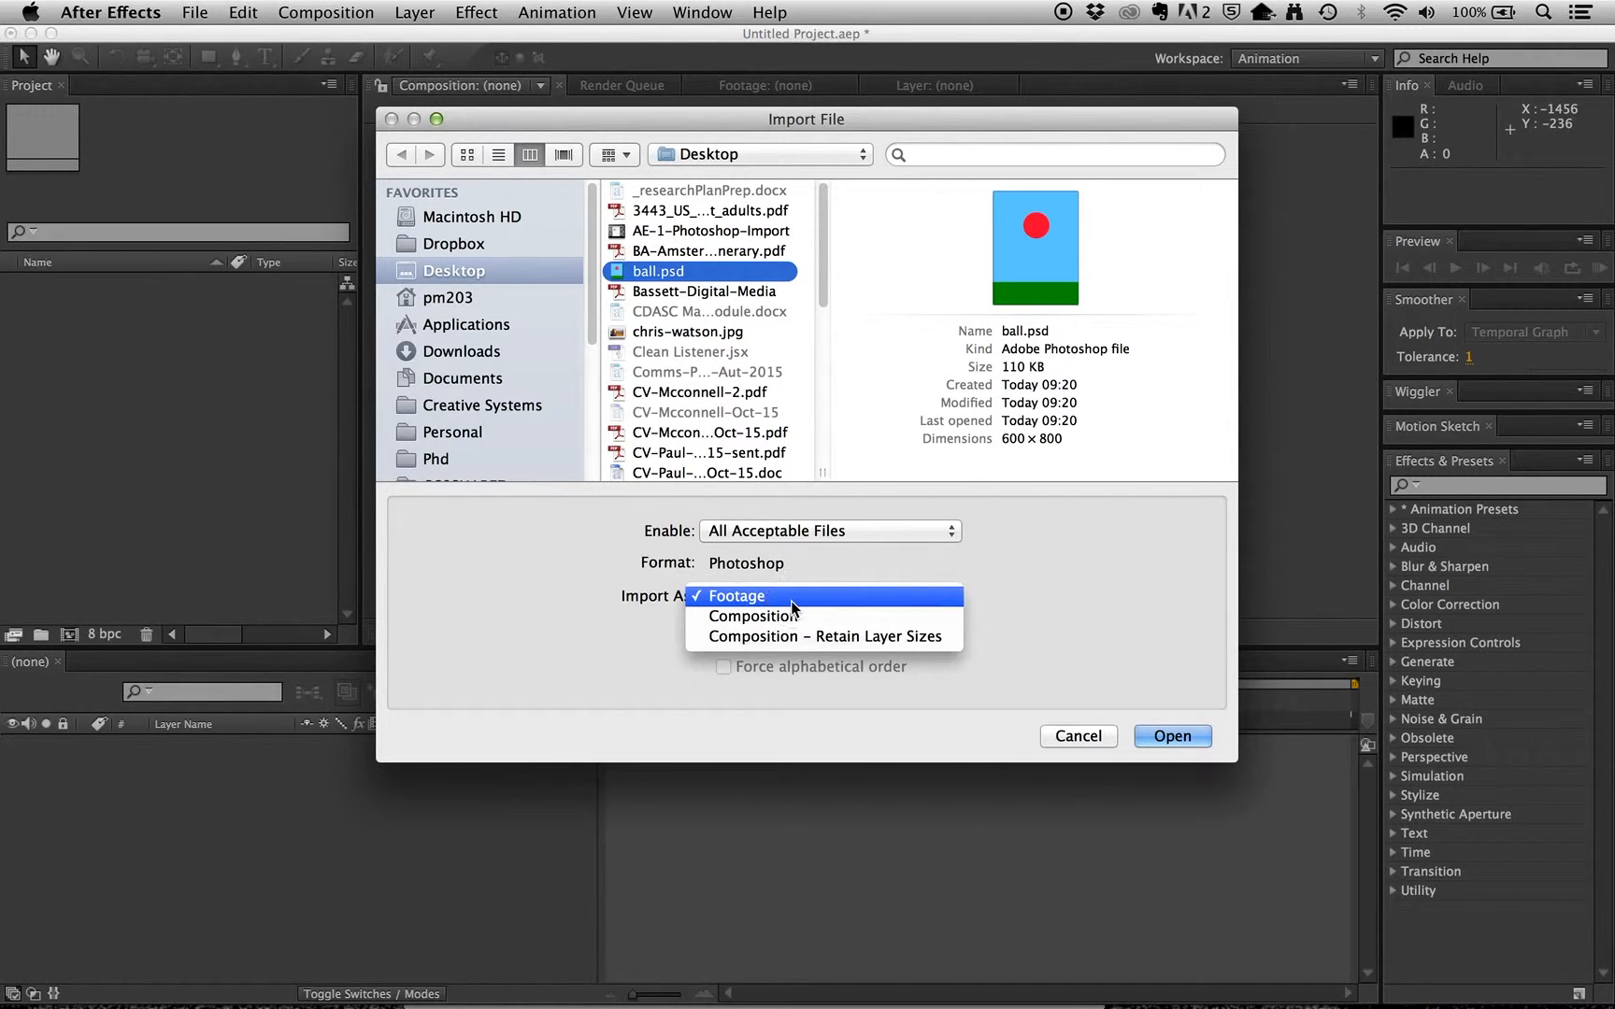
click(793, 635)
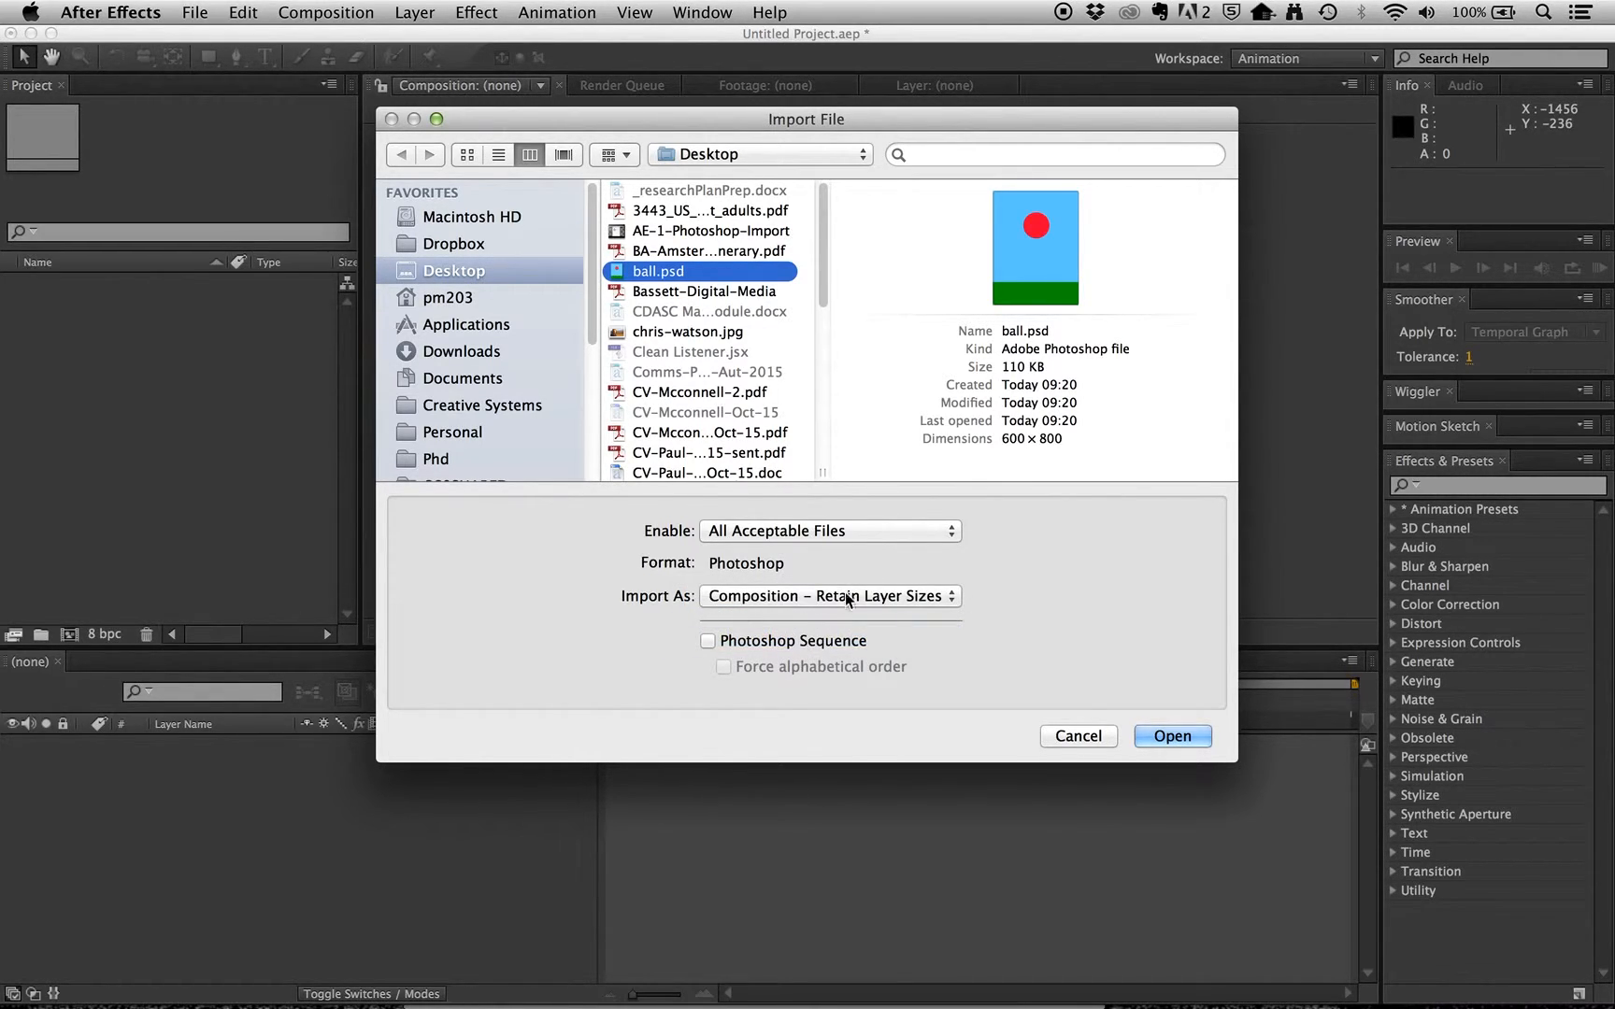
click(1159, 737)
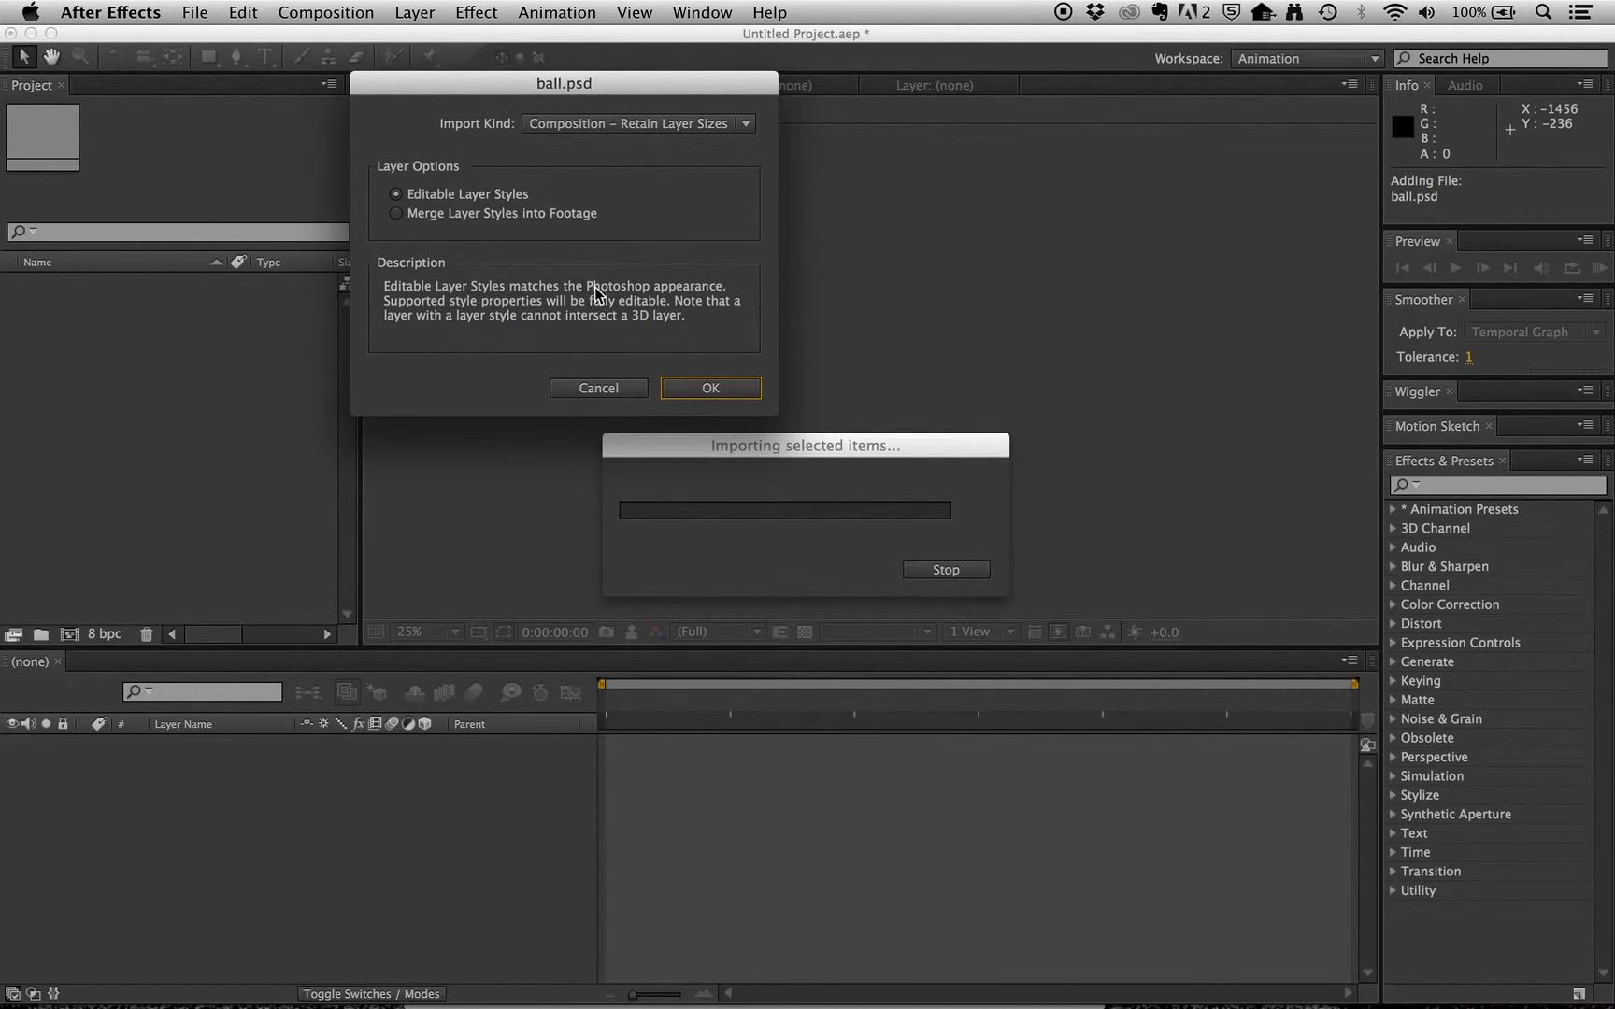
click(710, 388)
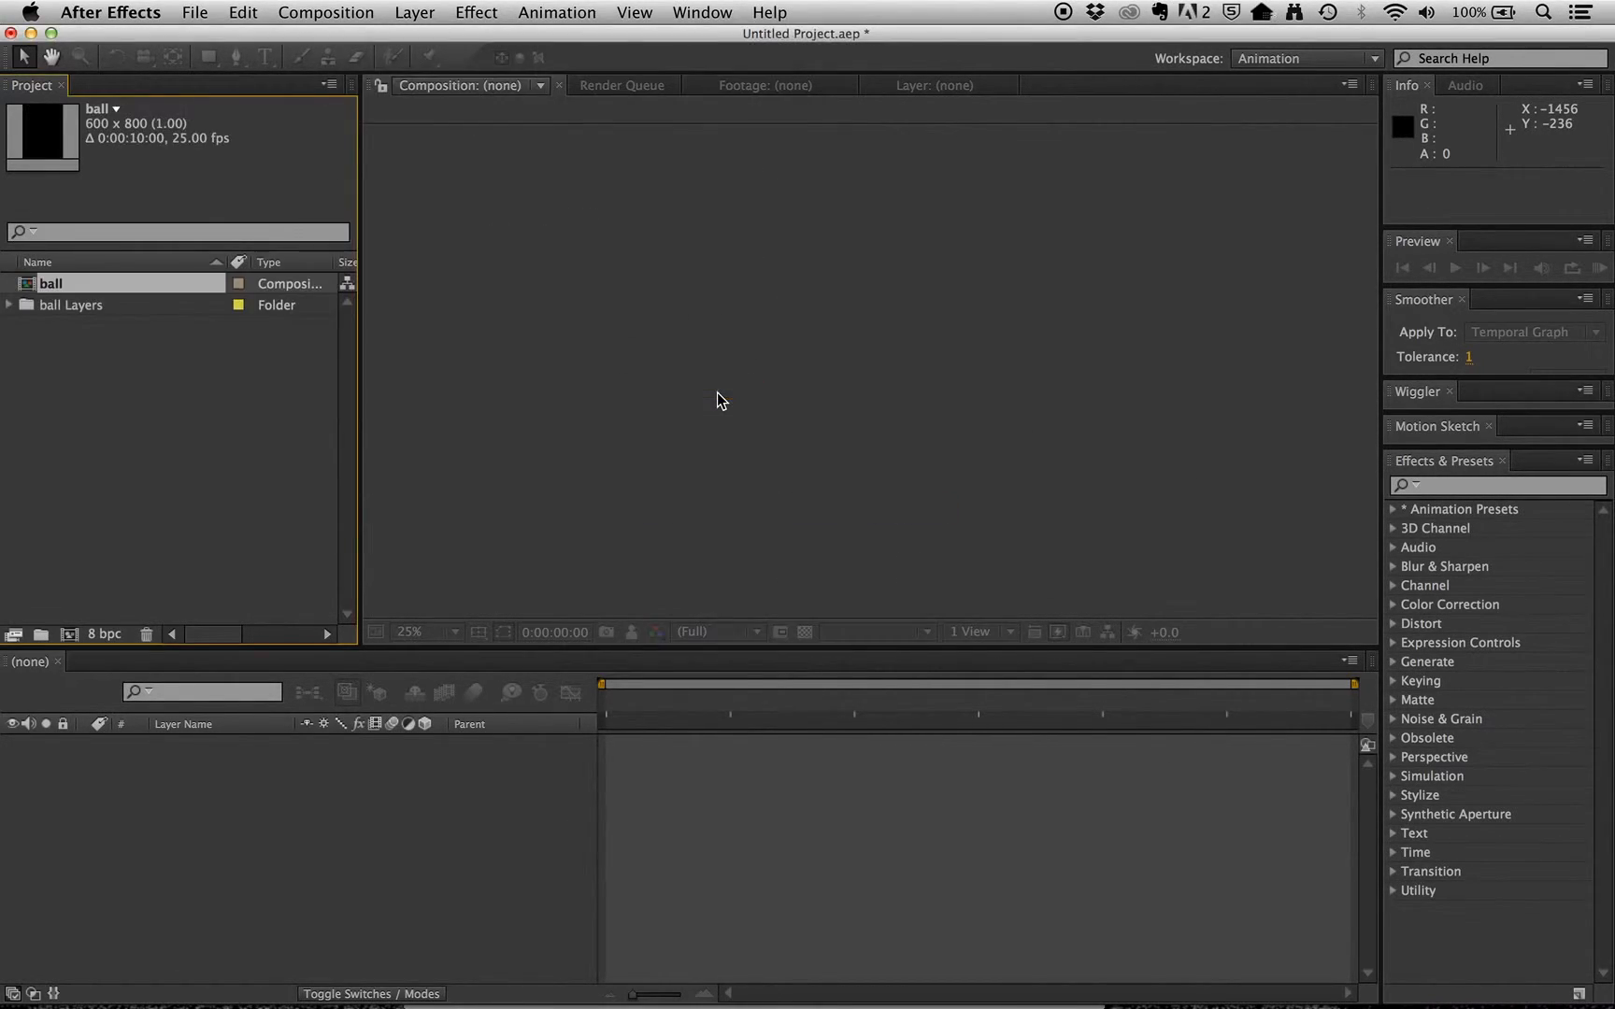
Open the imported ball composition for viewing and editing.
double_click(30, 286)
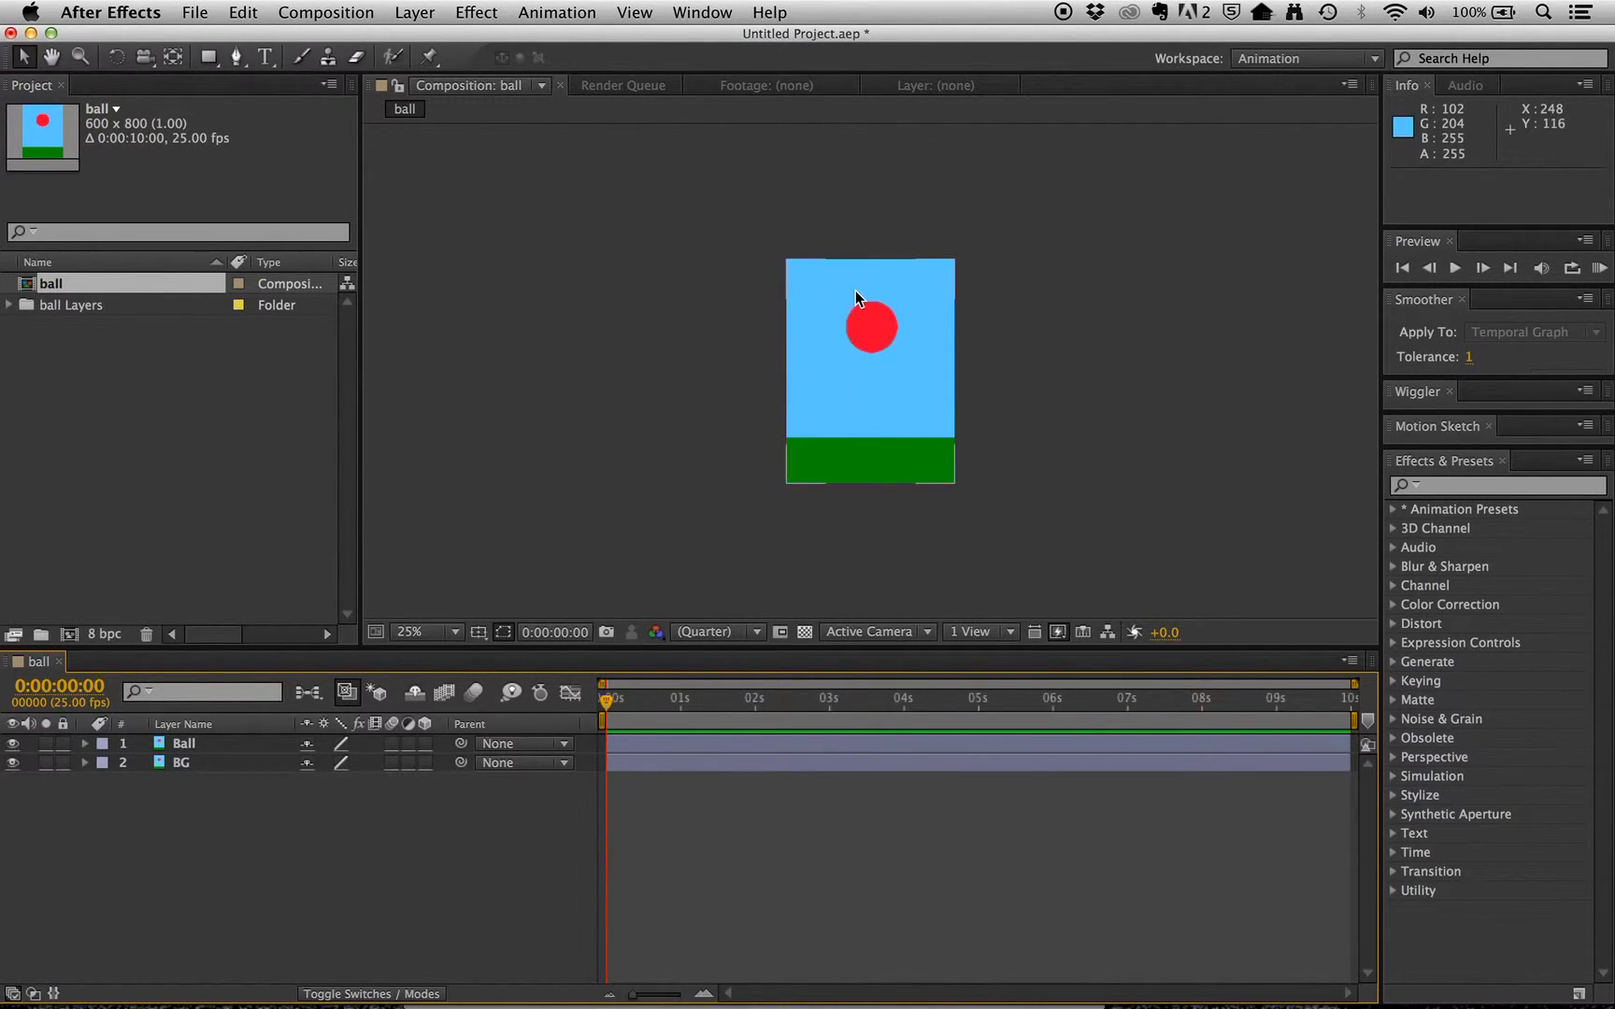
key(period)
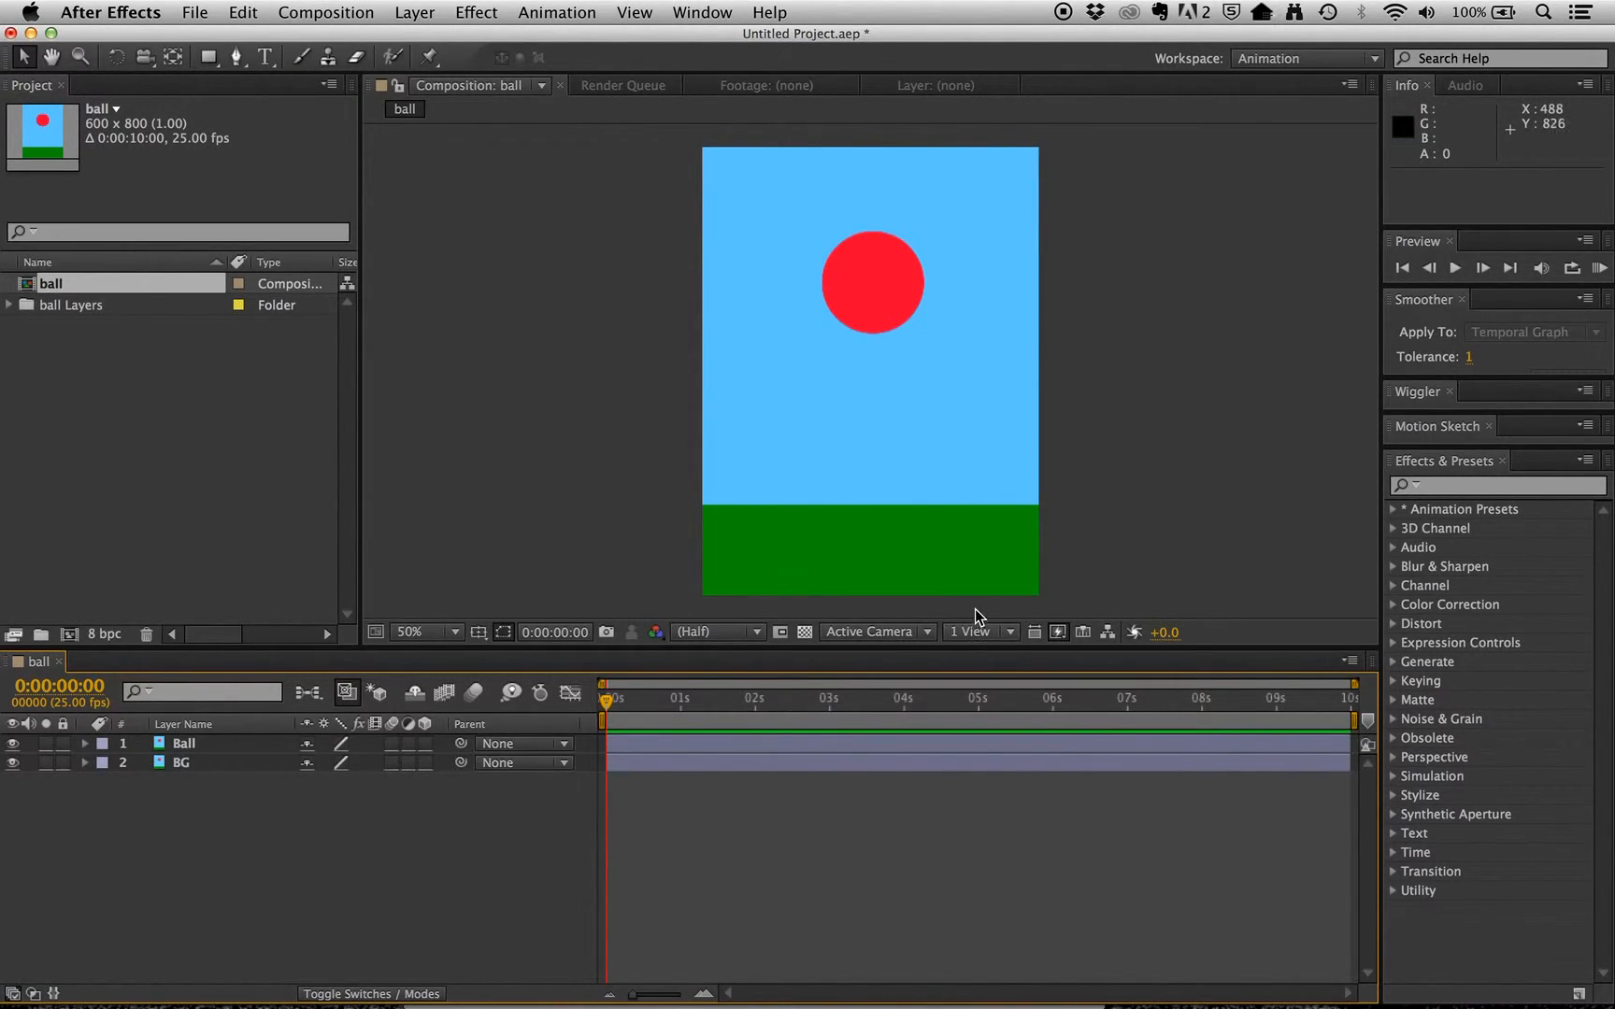
Switch to Photoshop and check the pixel dimensions of ball.psd in Image Size.
key(super+Tab)
click(545, 512)
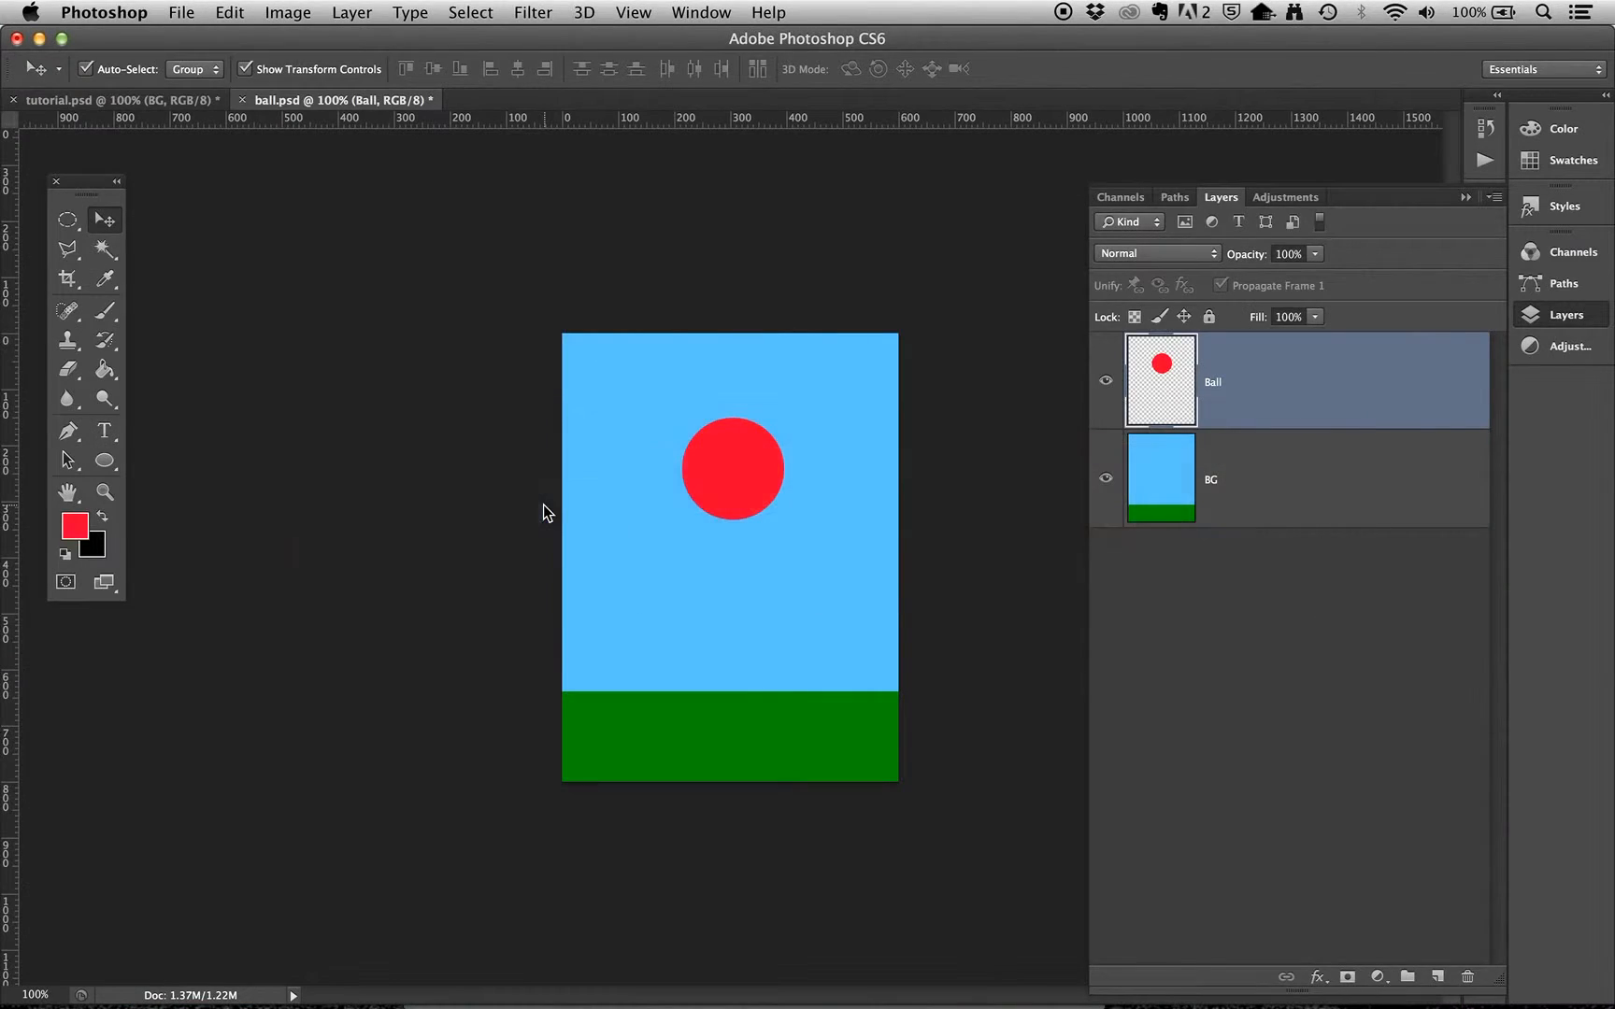
click(198, 9)
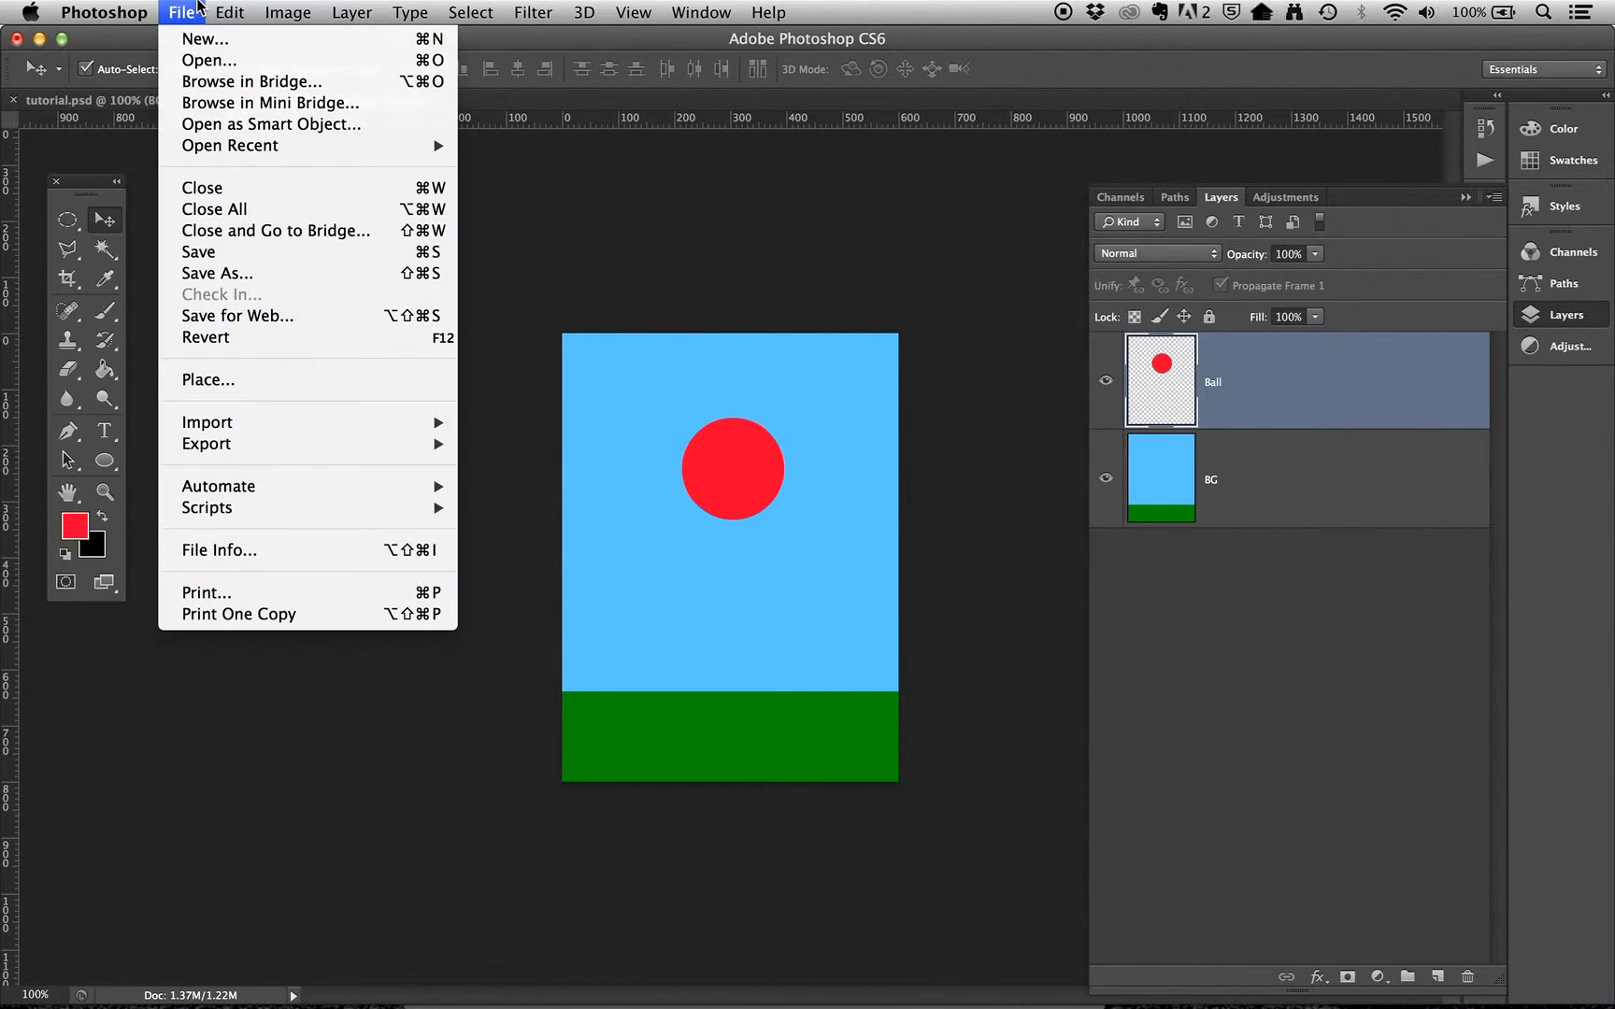
mouse_move(289, 11)
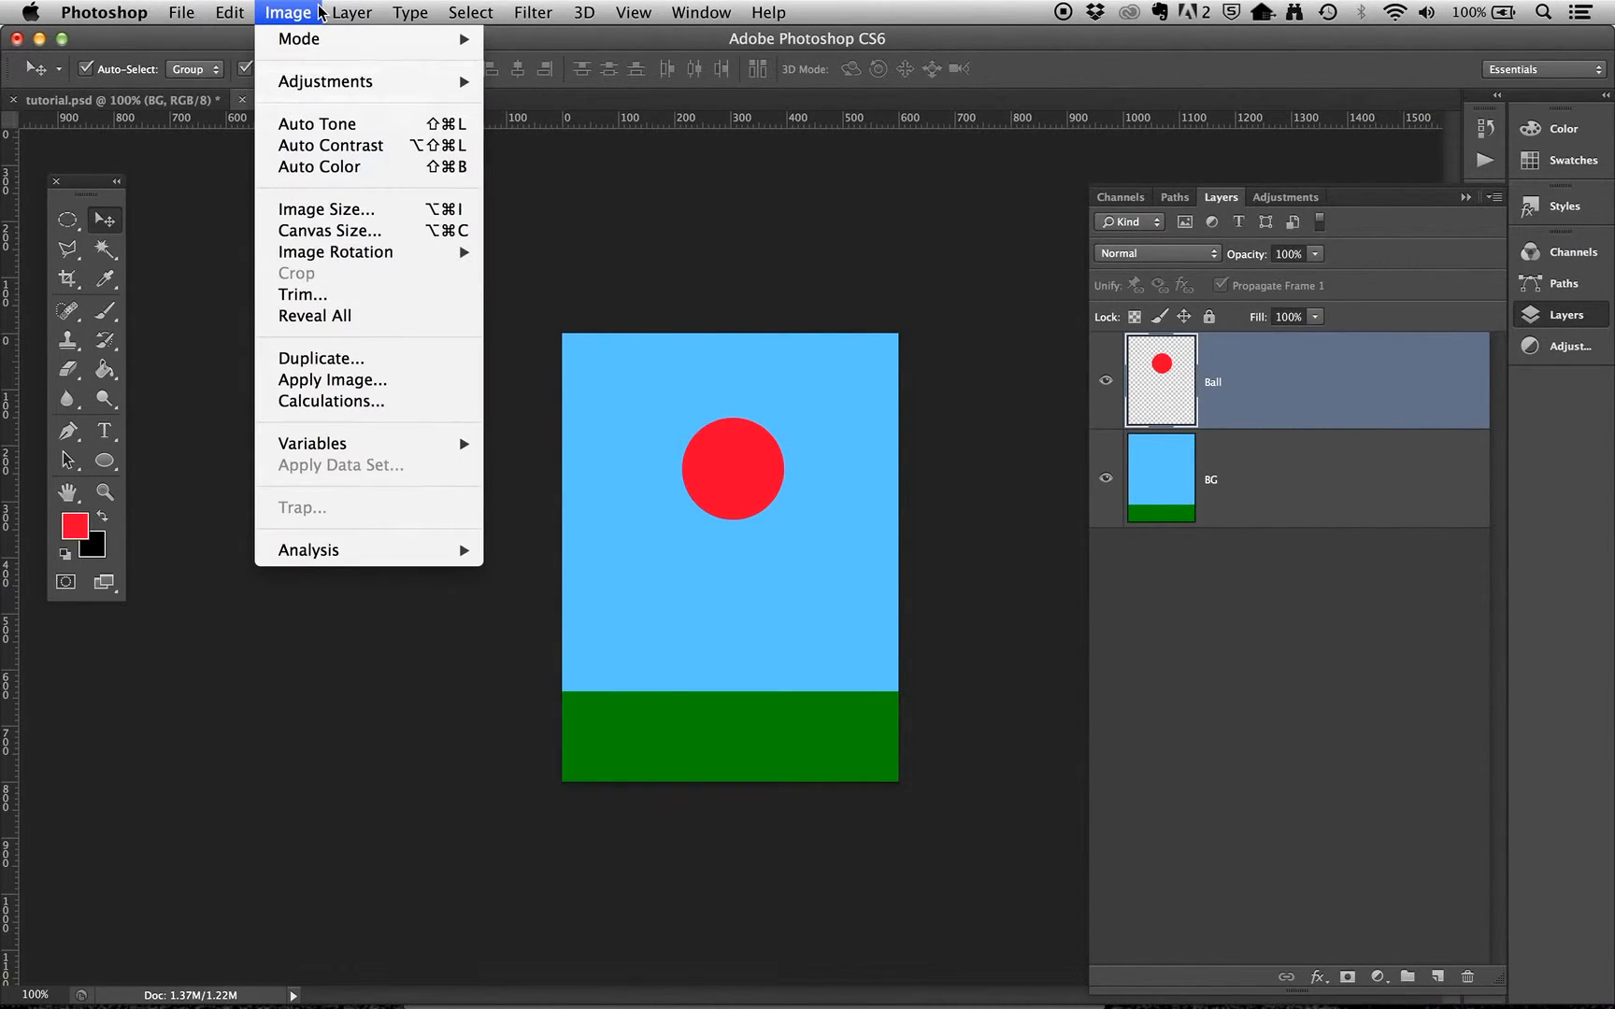
click(323, 206)
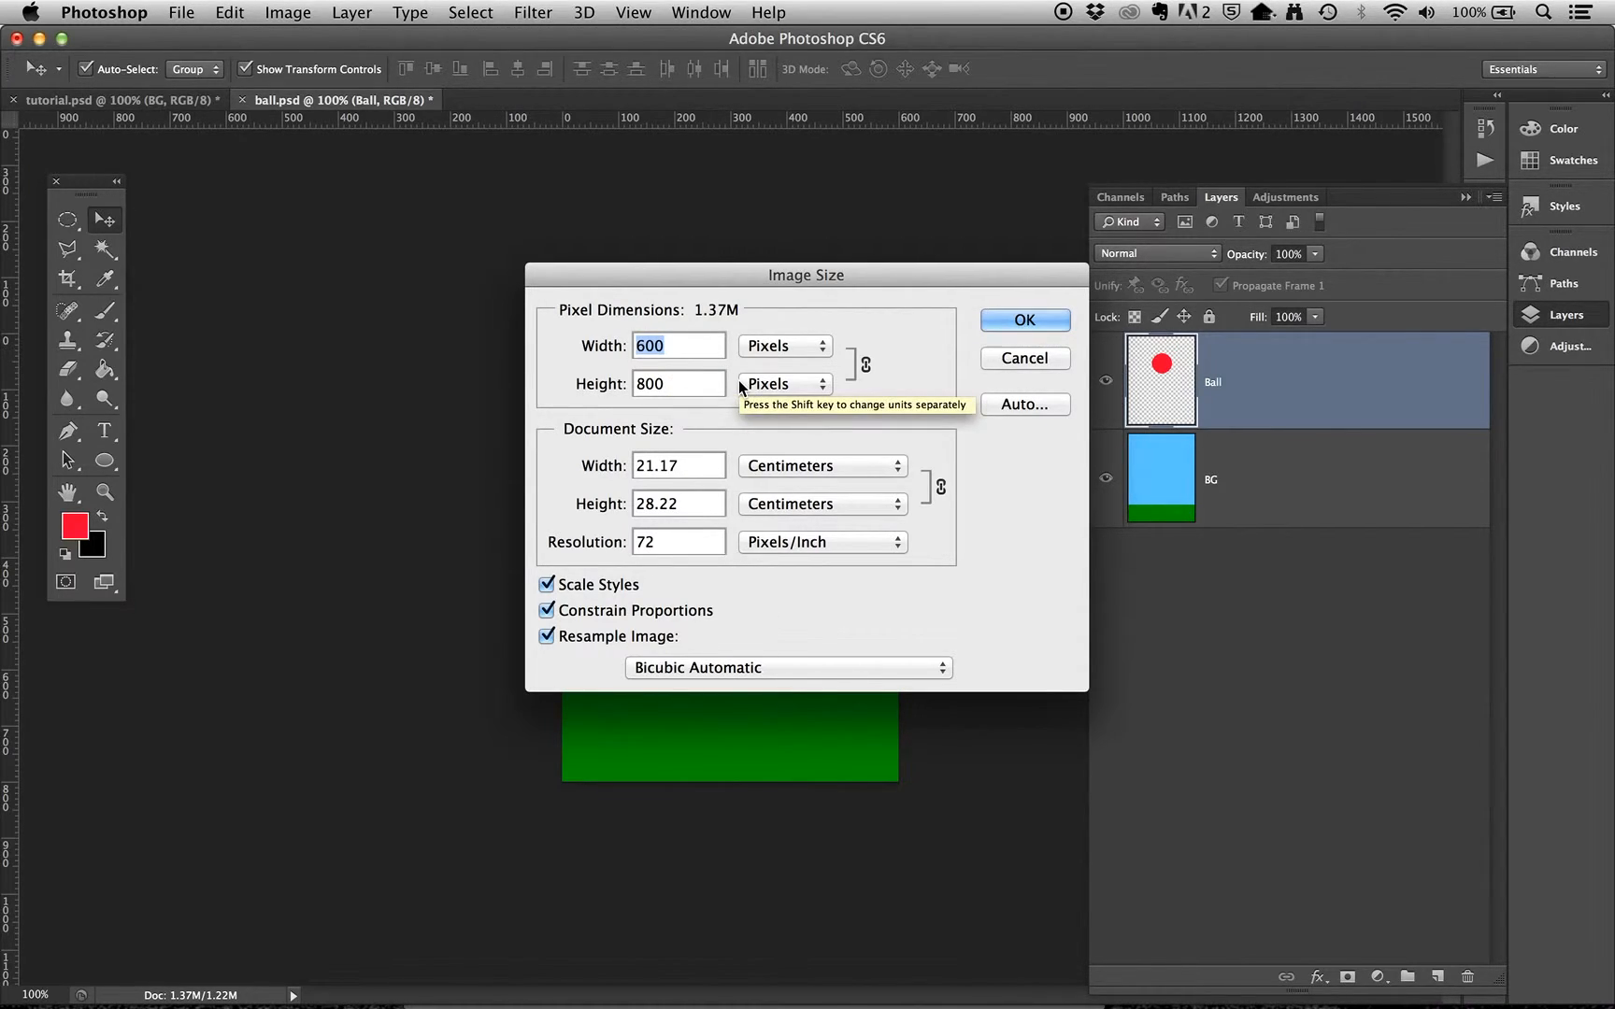
click(993, 320)
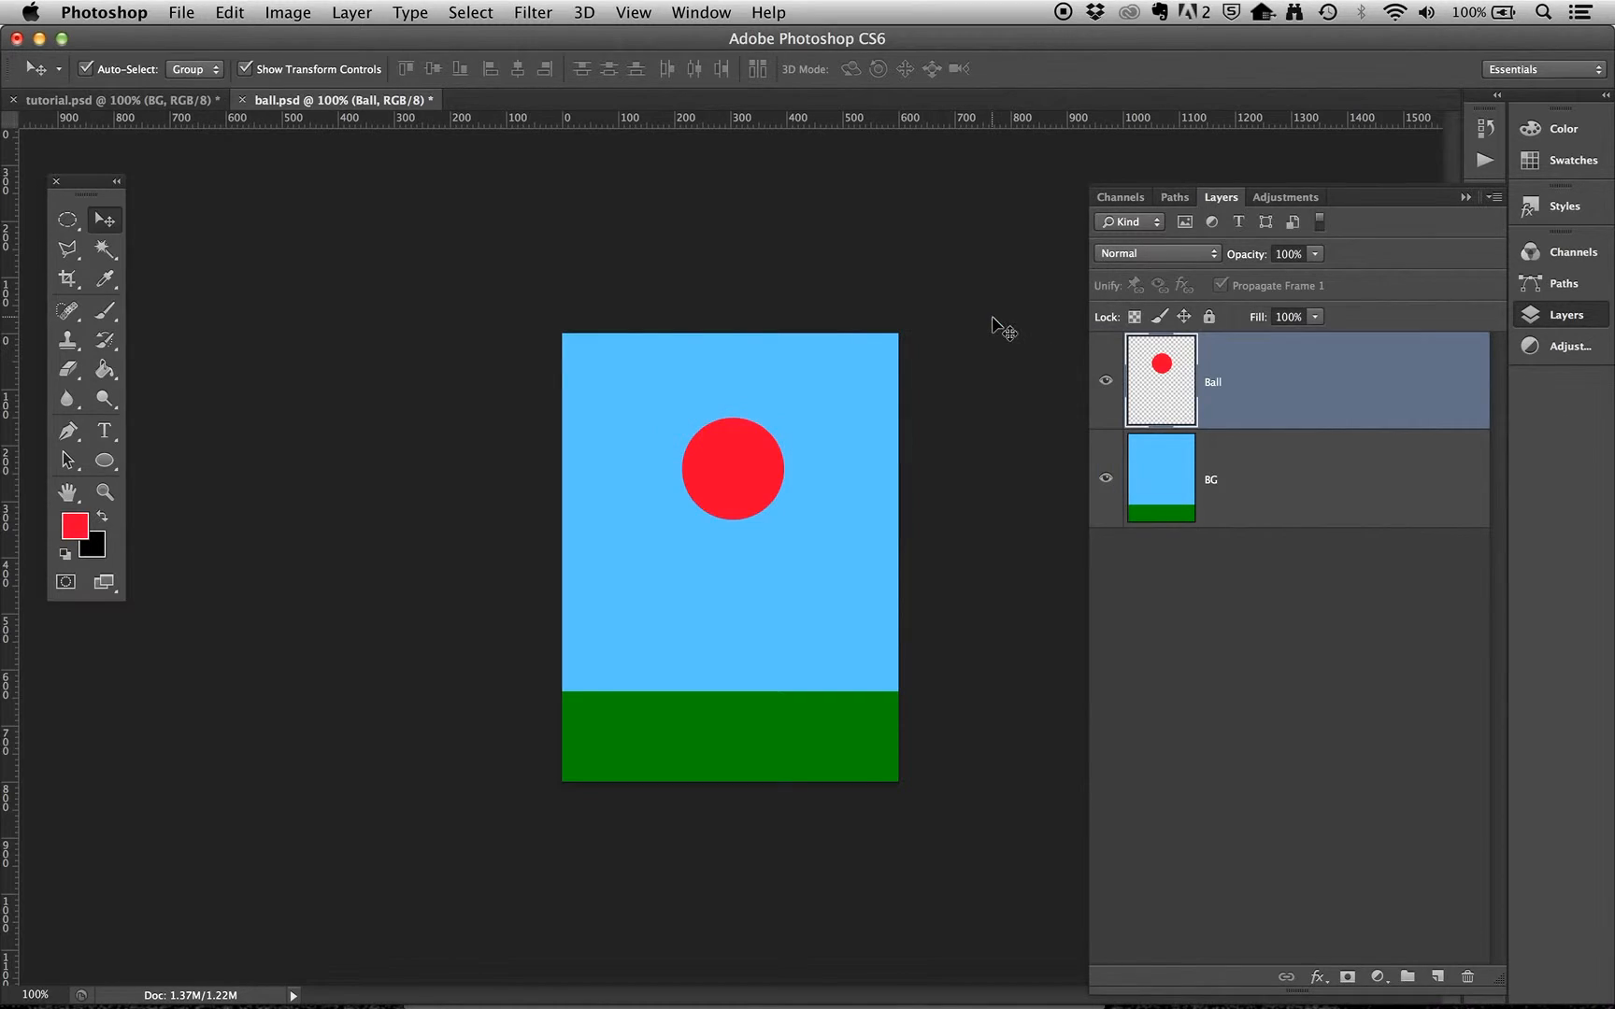
Switch to After Effects and review the ball composition's settings, including the size presets and frame rate options.
key(super+Tab)
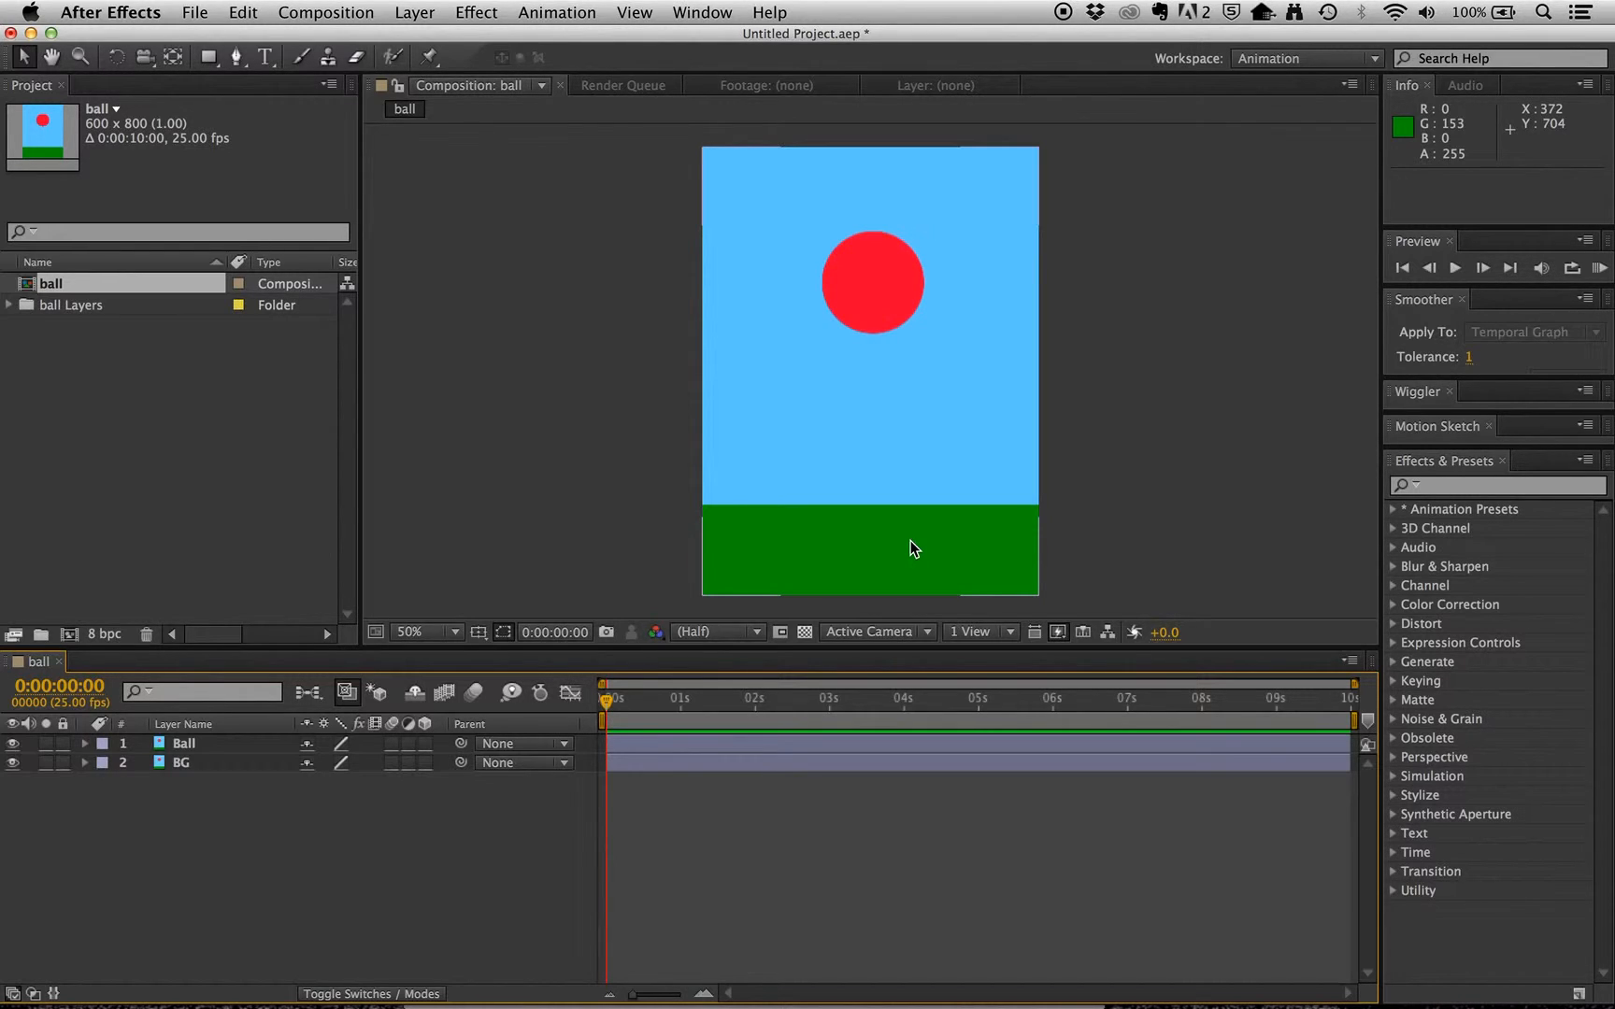
click(308, 13)
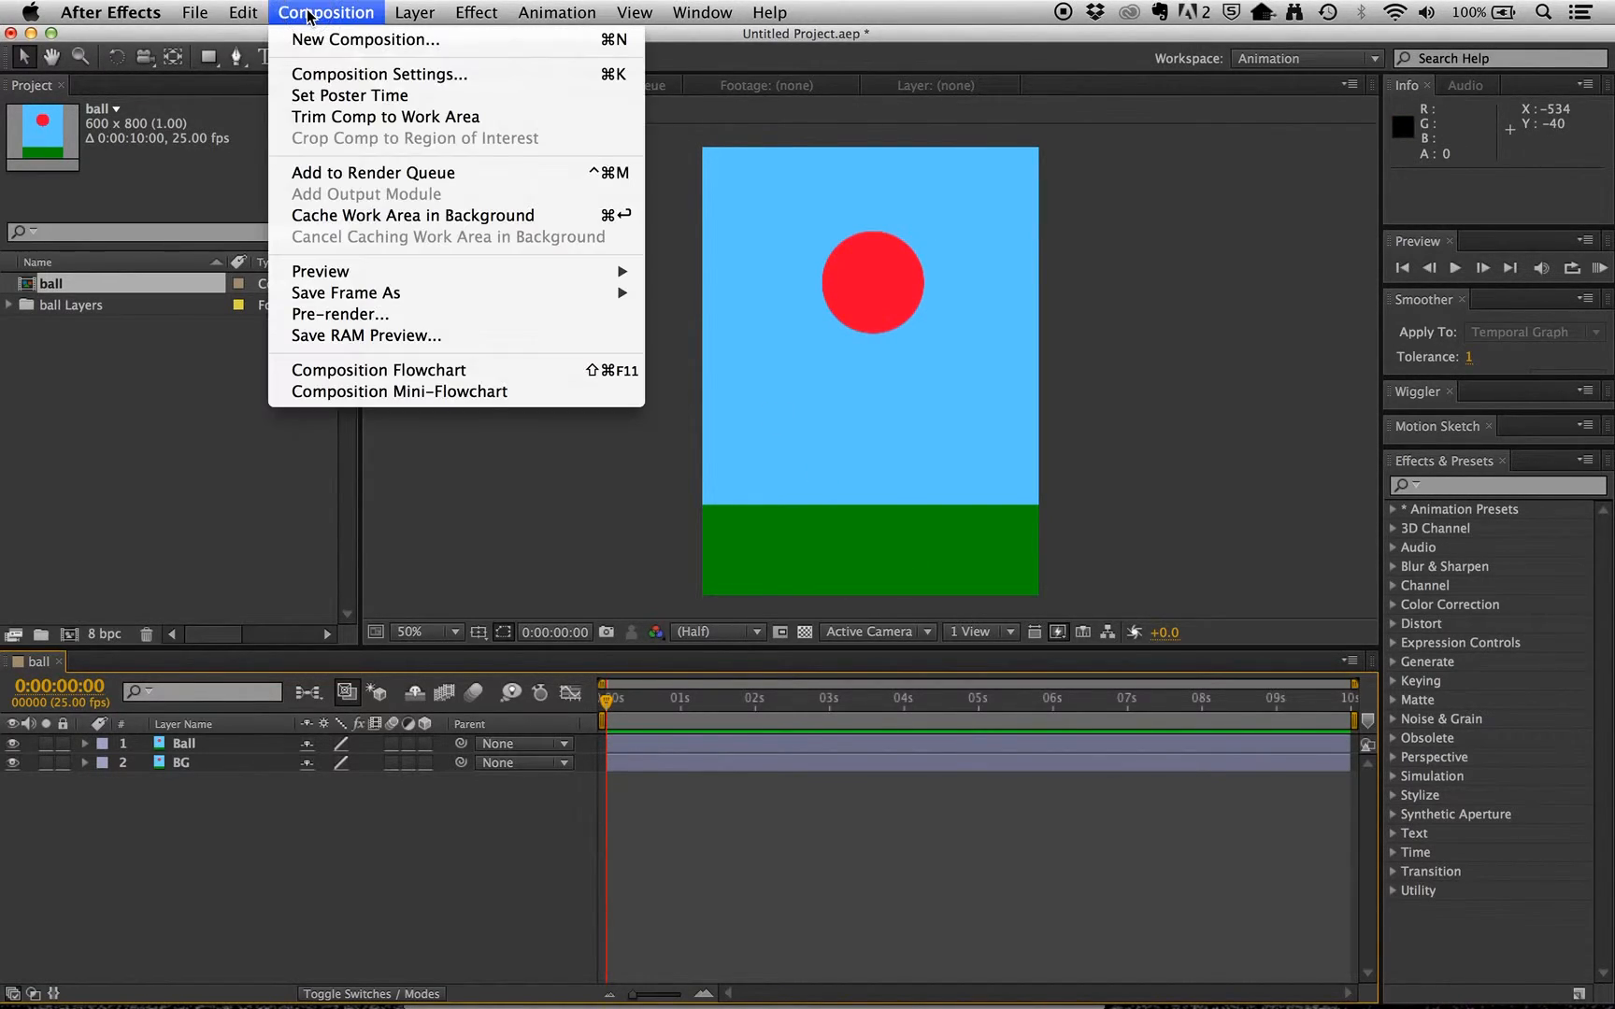
click(319, 73)
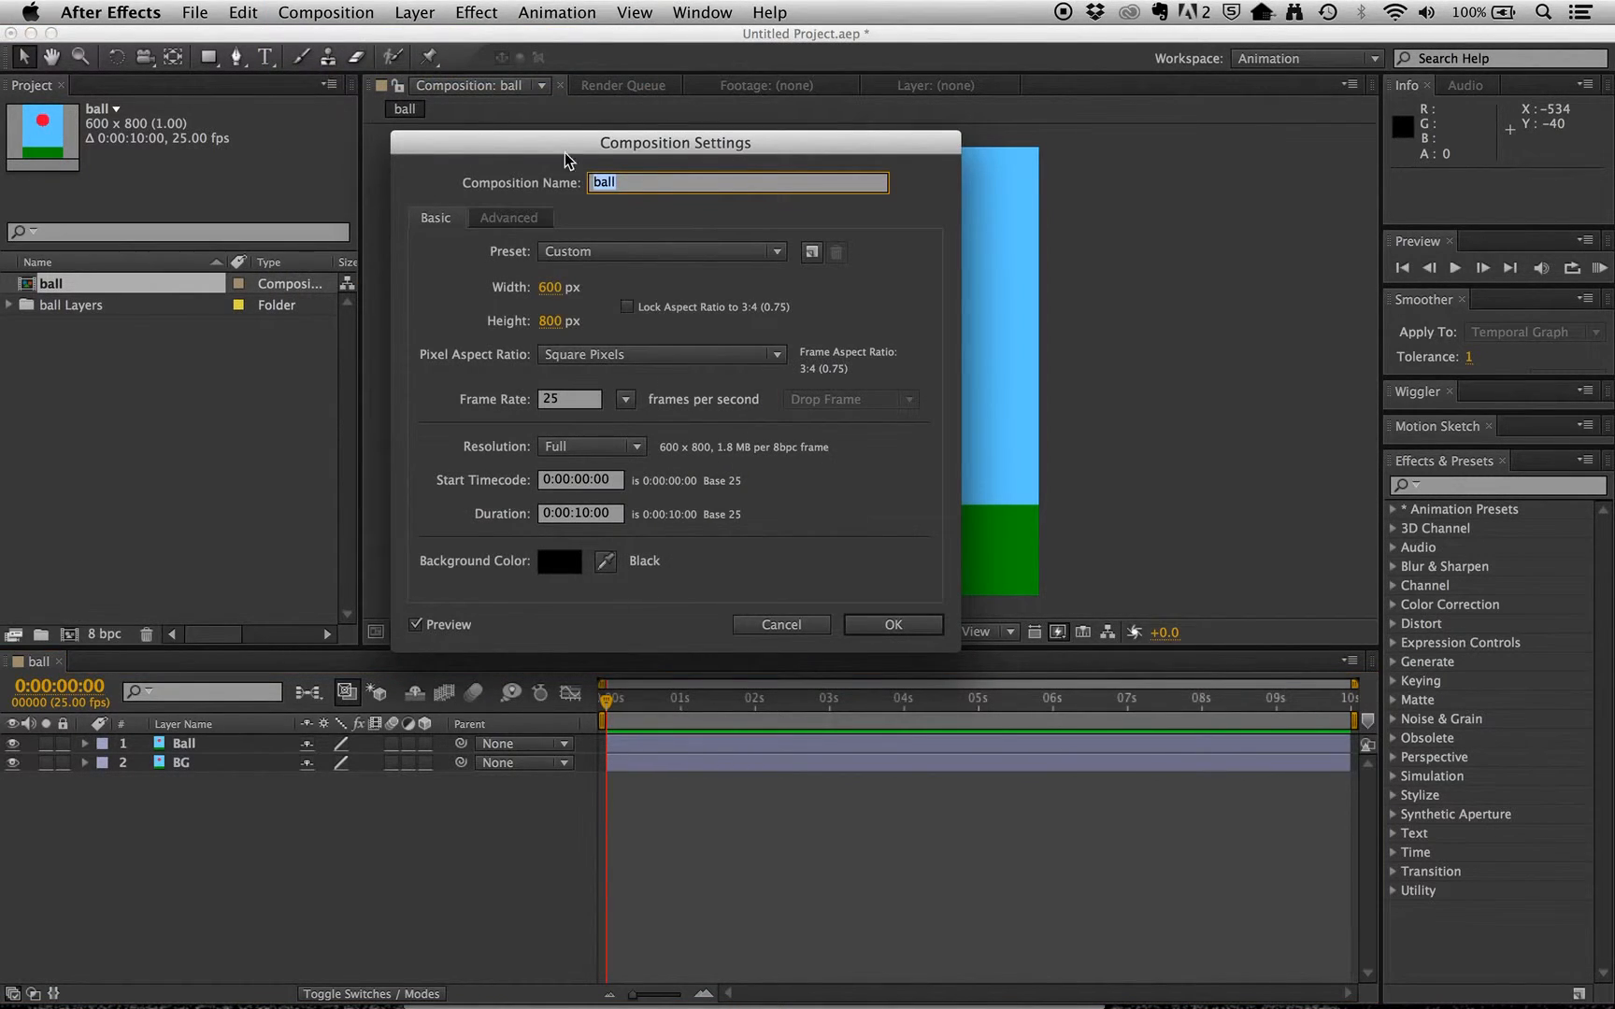
drag(589, 157, 678, 156)
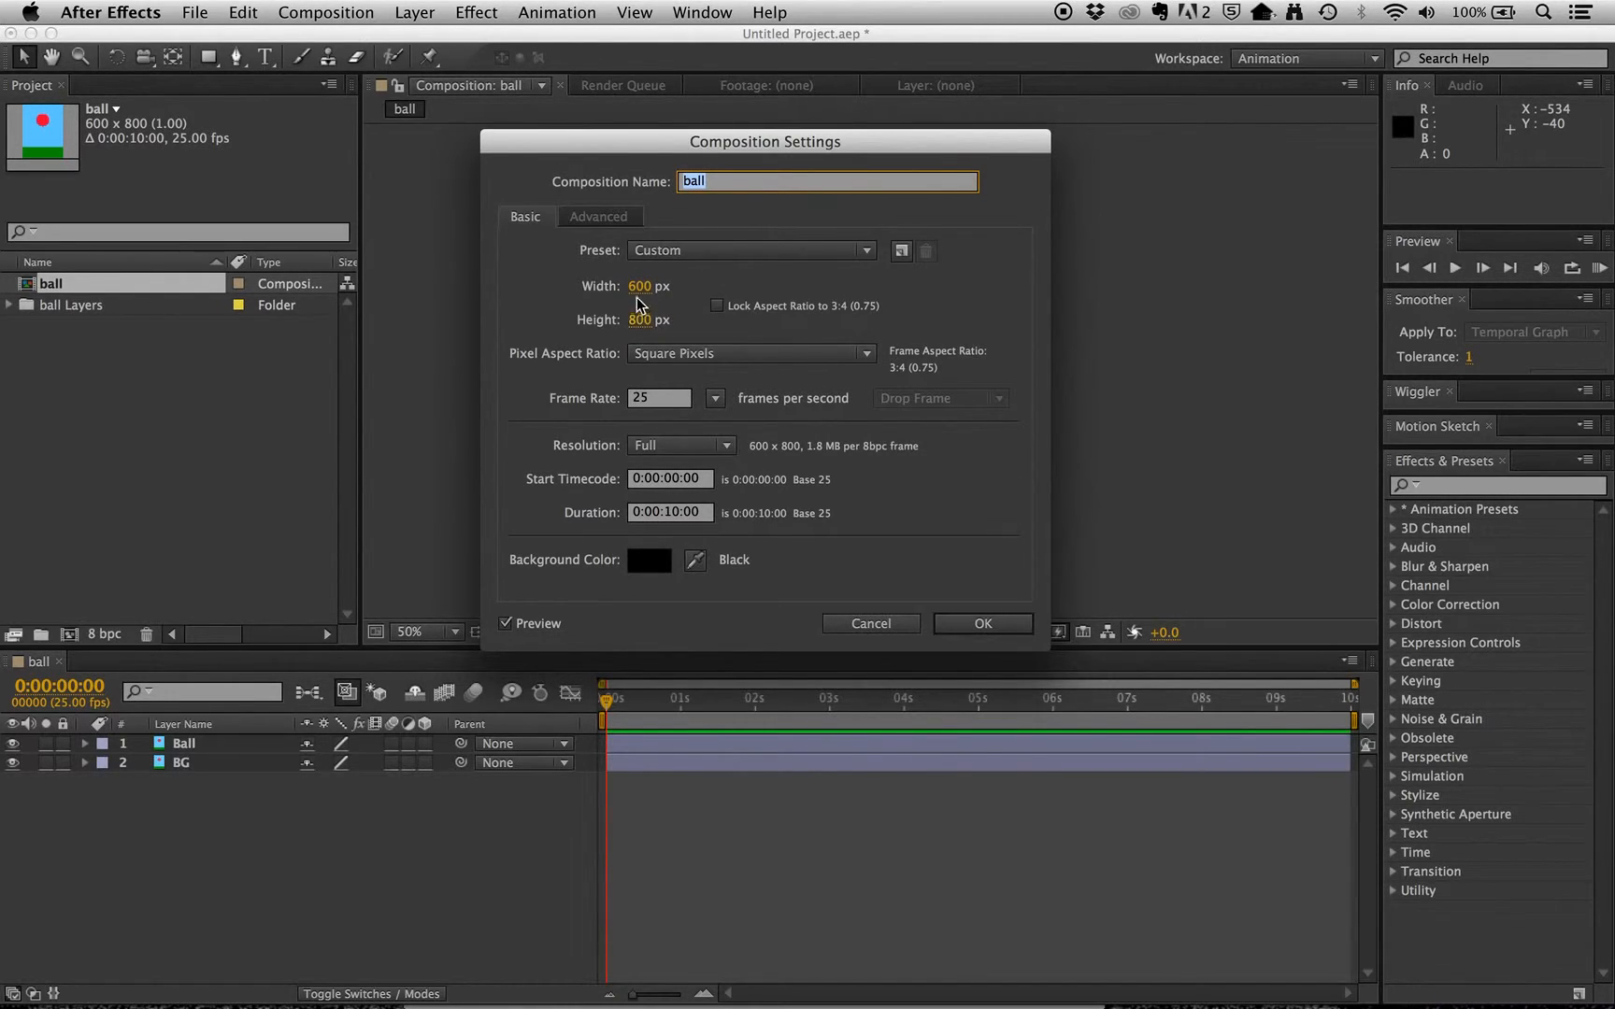
click(654, 257)
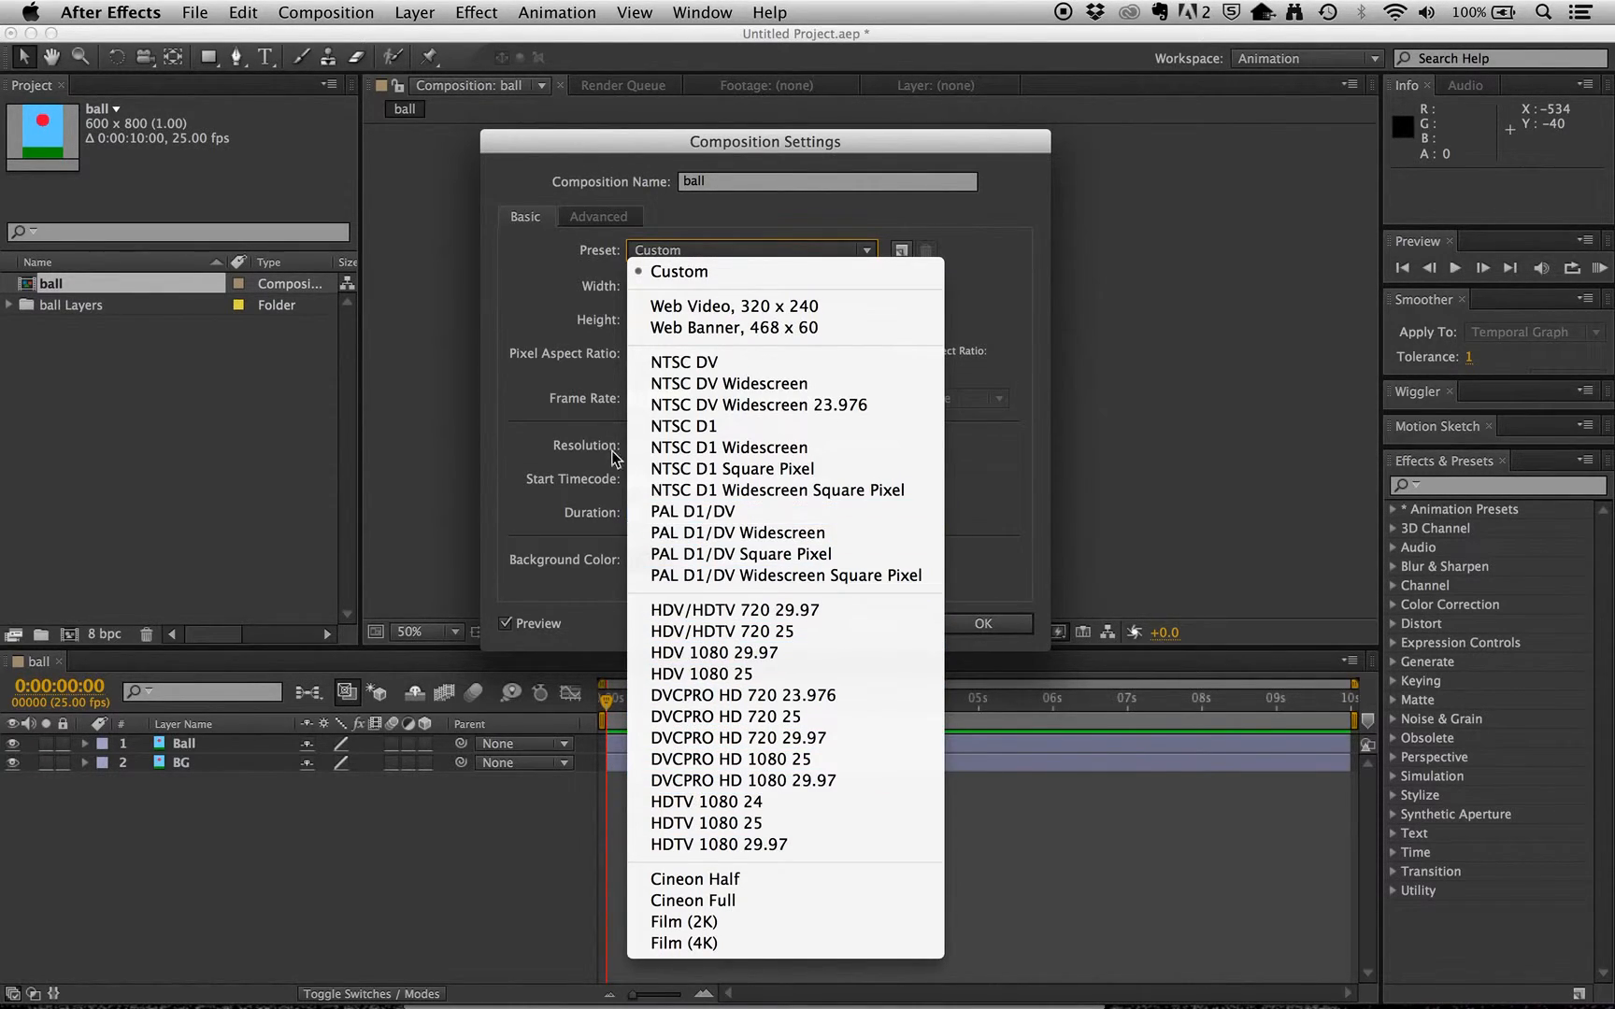
click(521, 286)
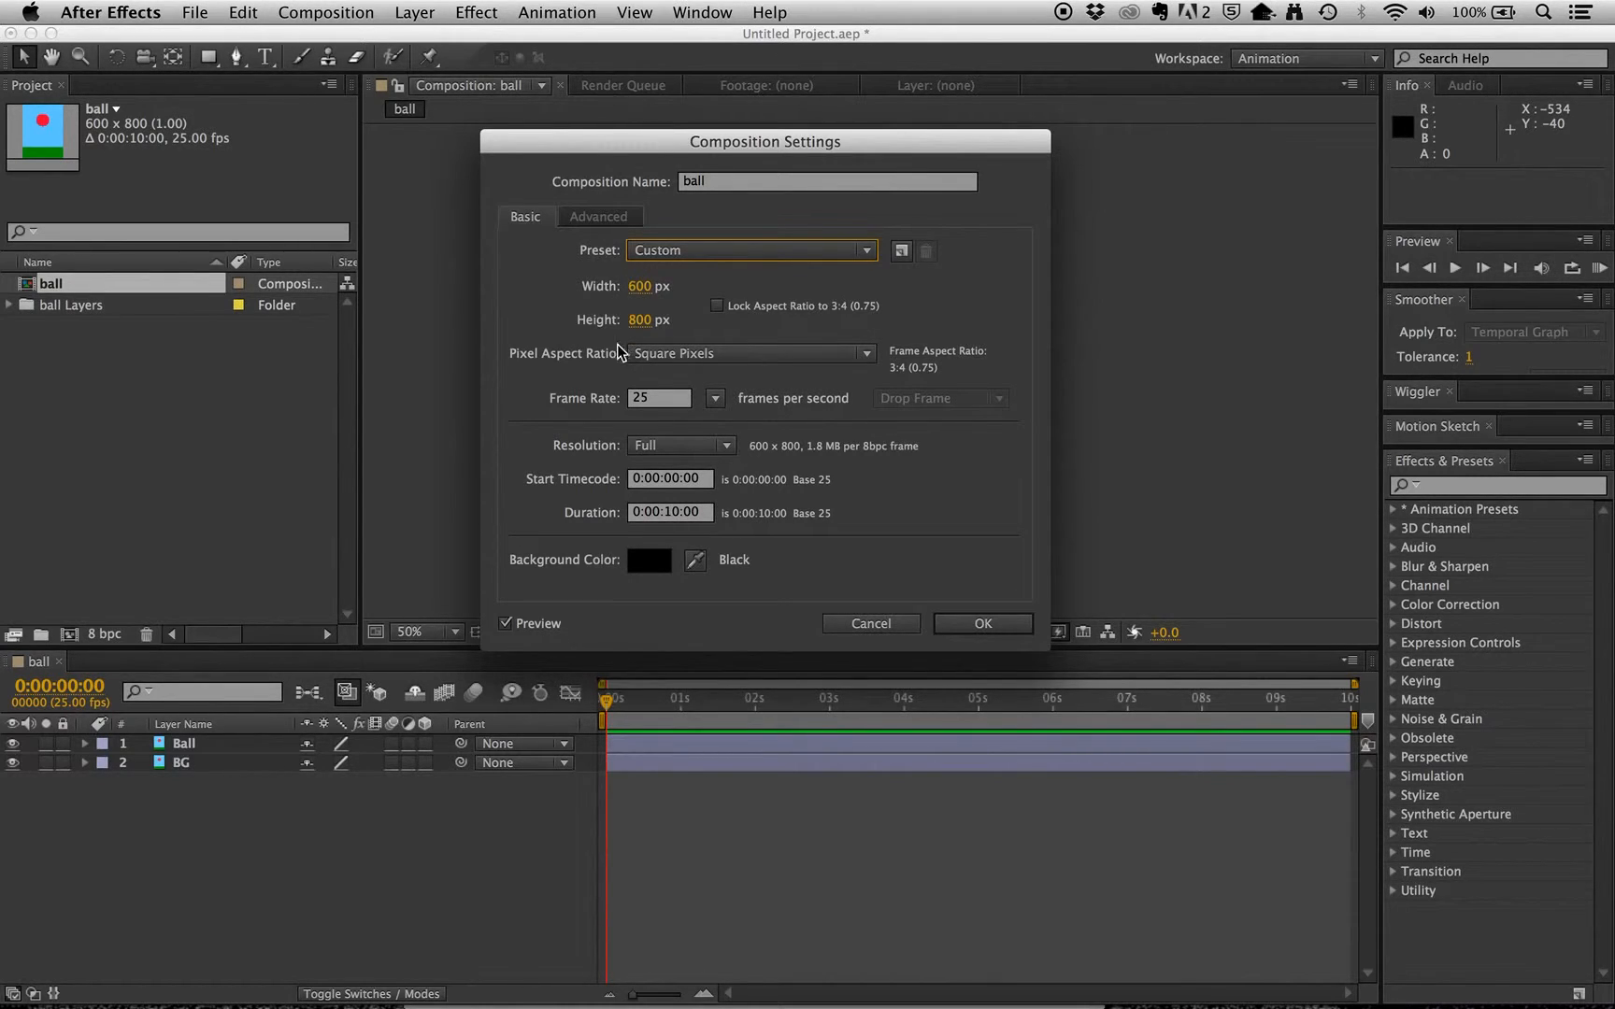
click(716, 399)
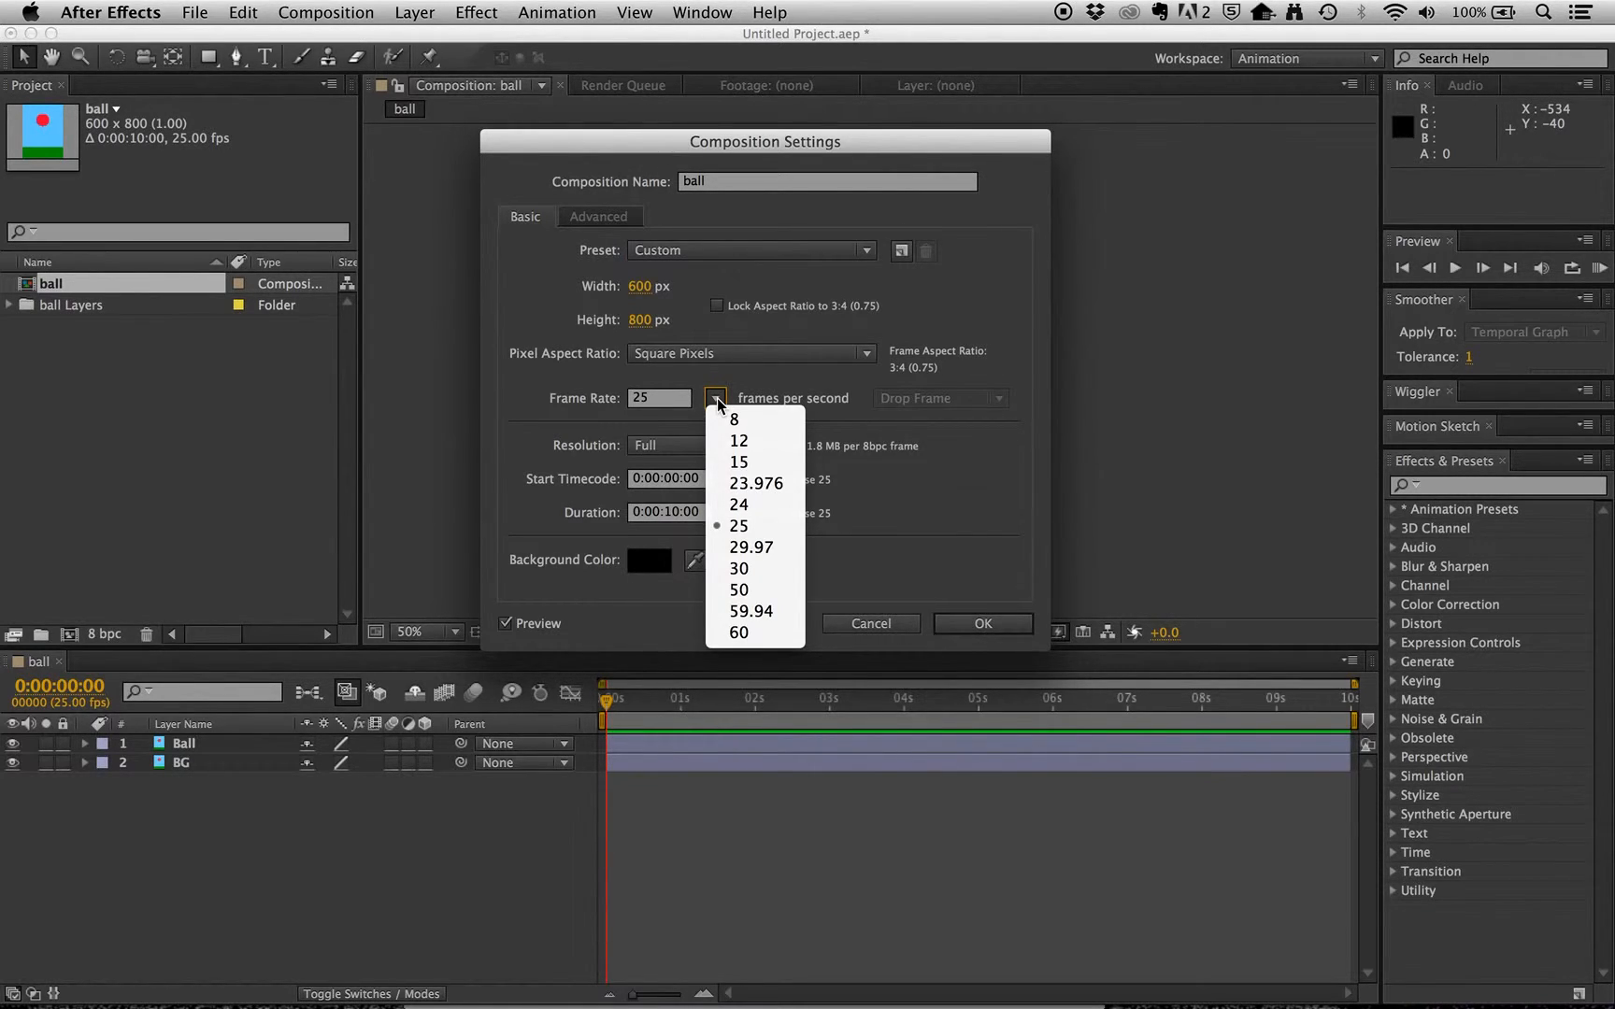
click(716, 399)
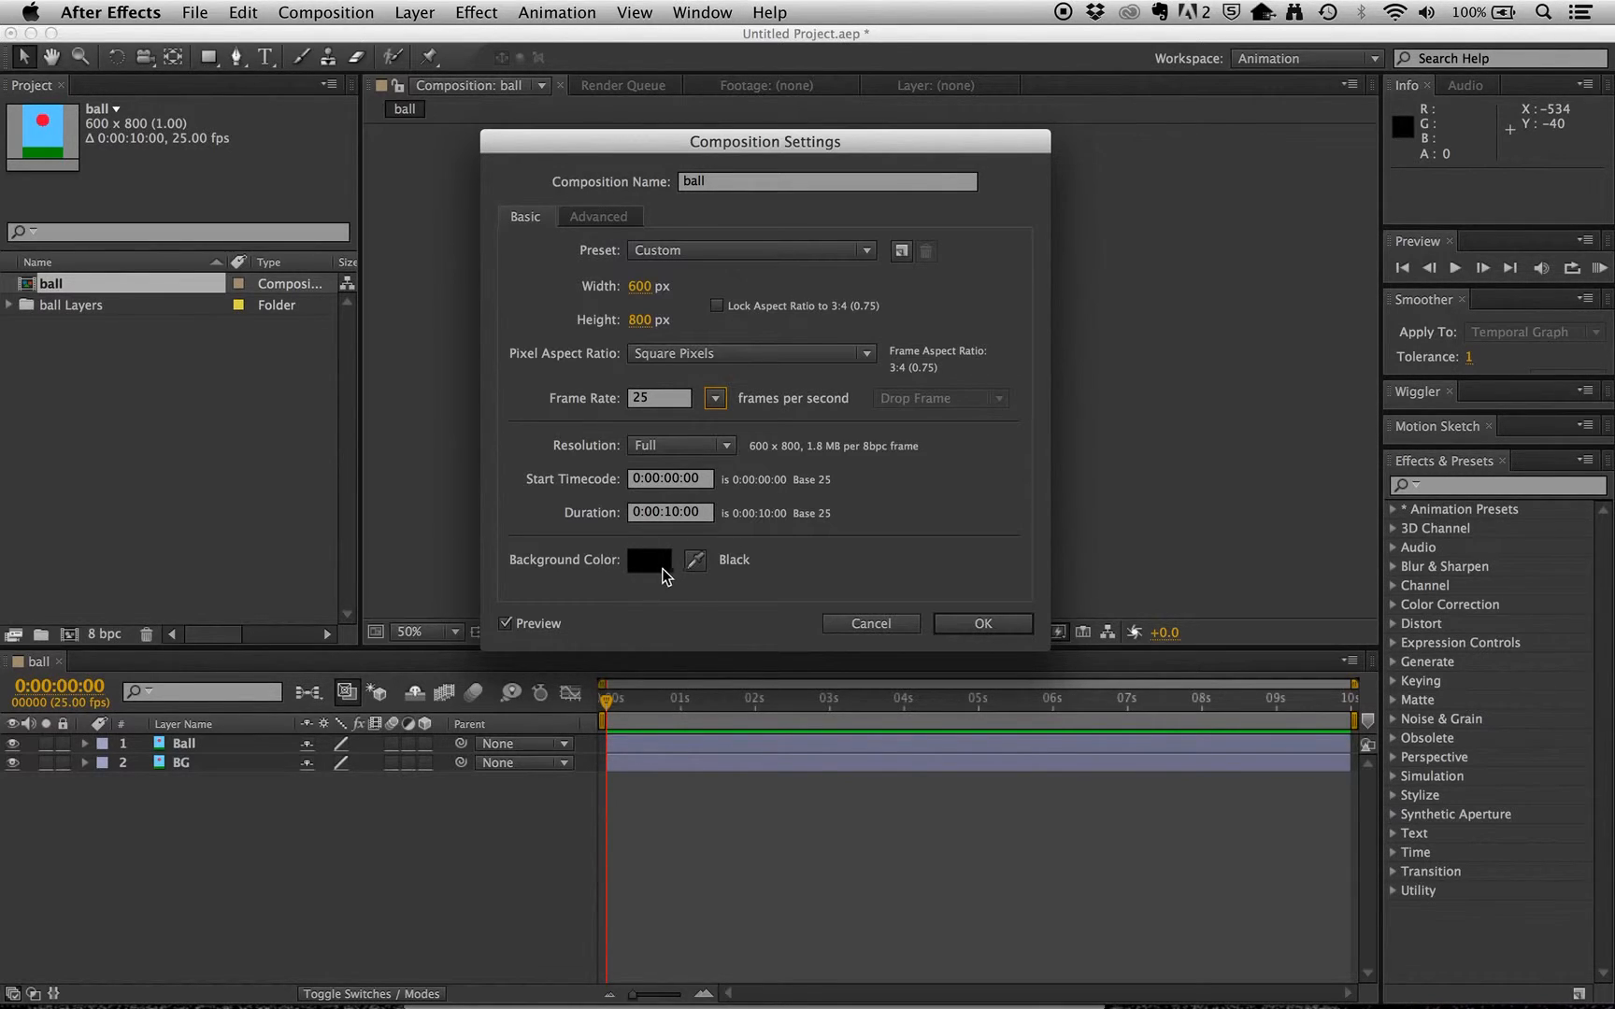
click(972, 631)
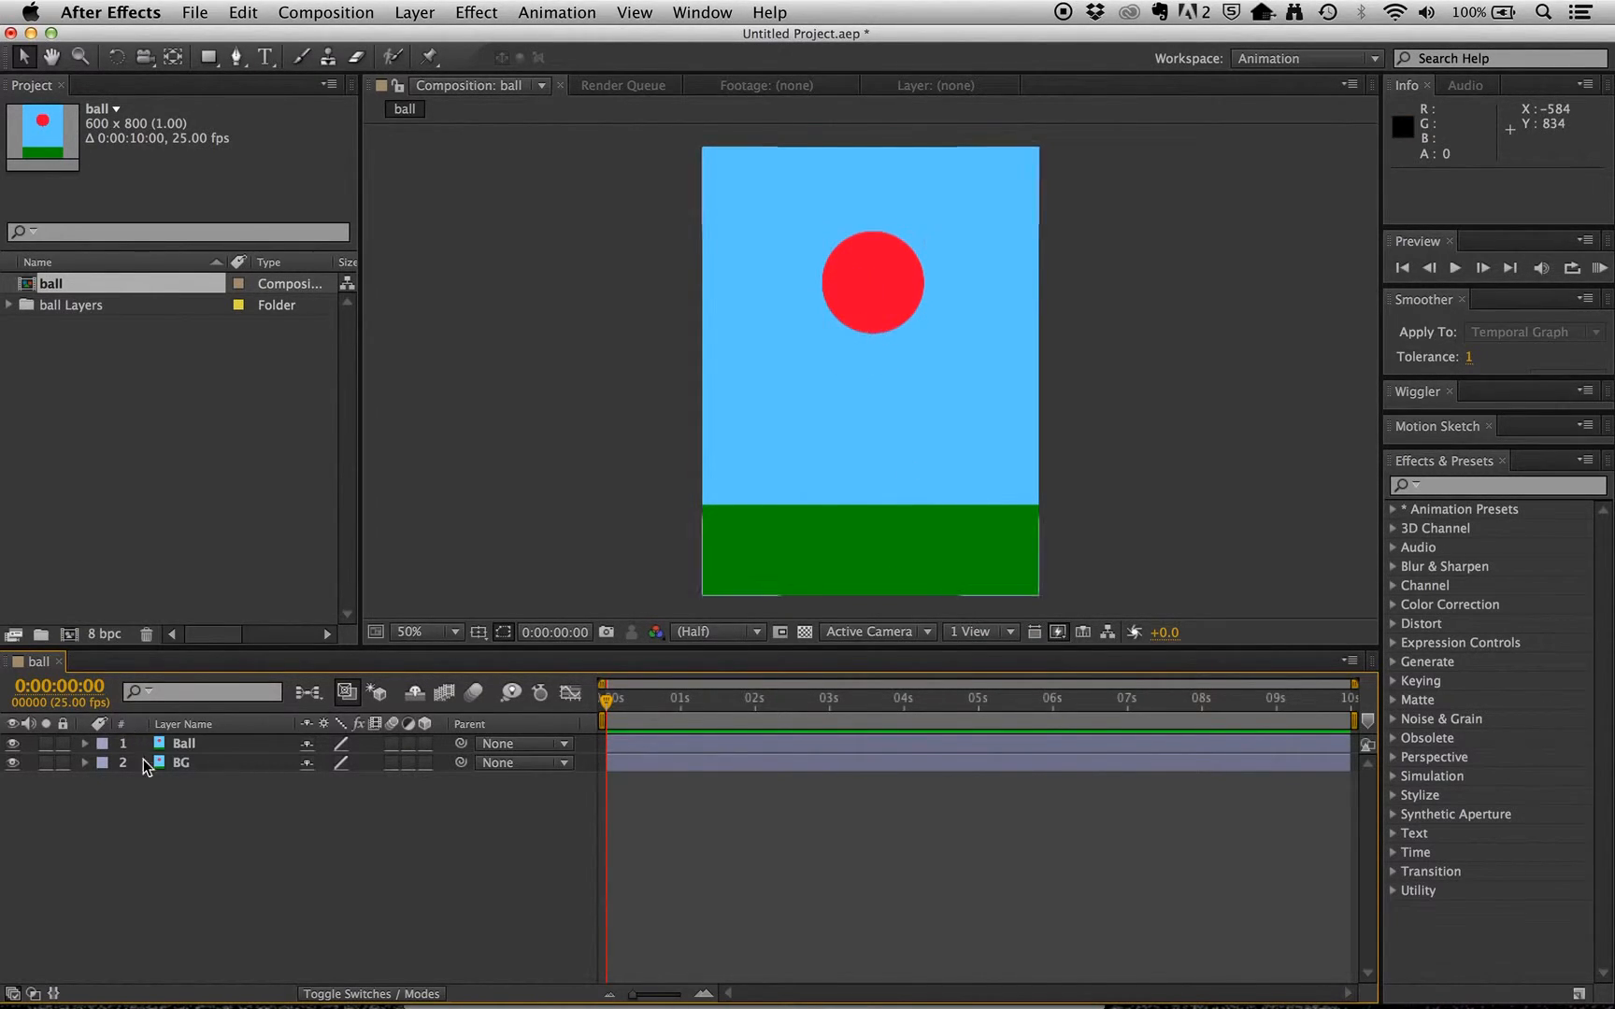
Reveal the Ball layer's Transform properties and select the red ball in the composition.
click(85, 744)
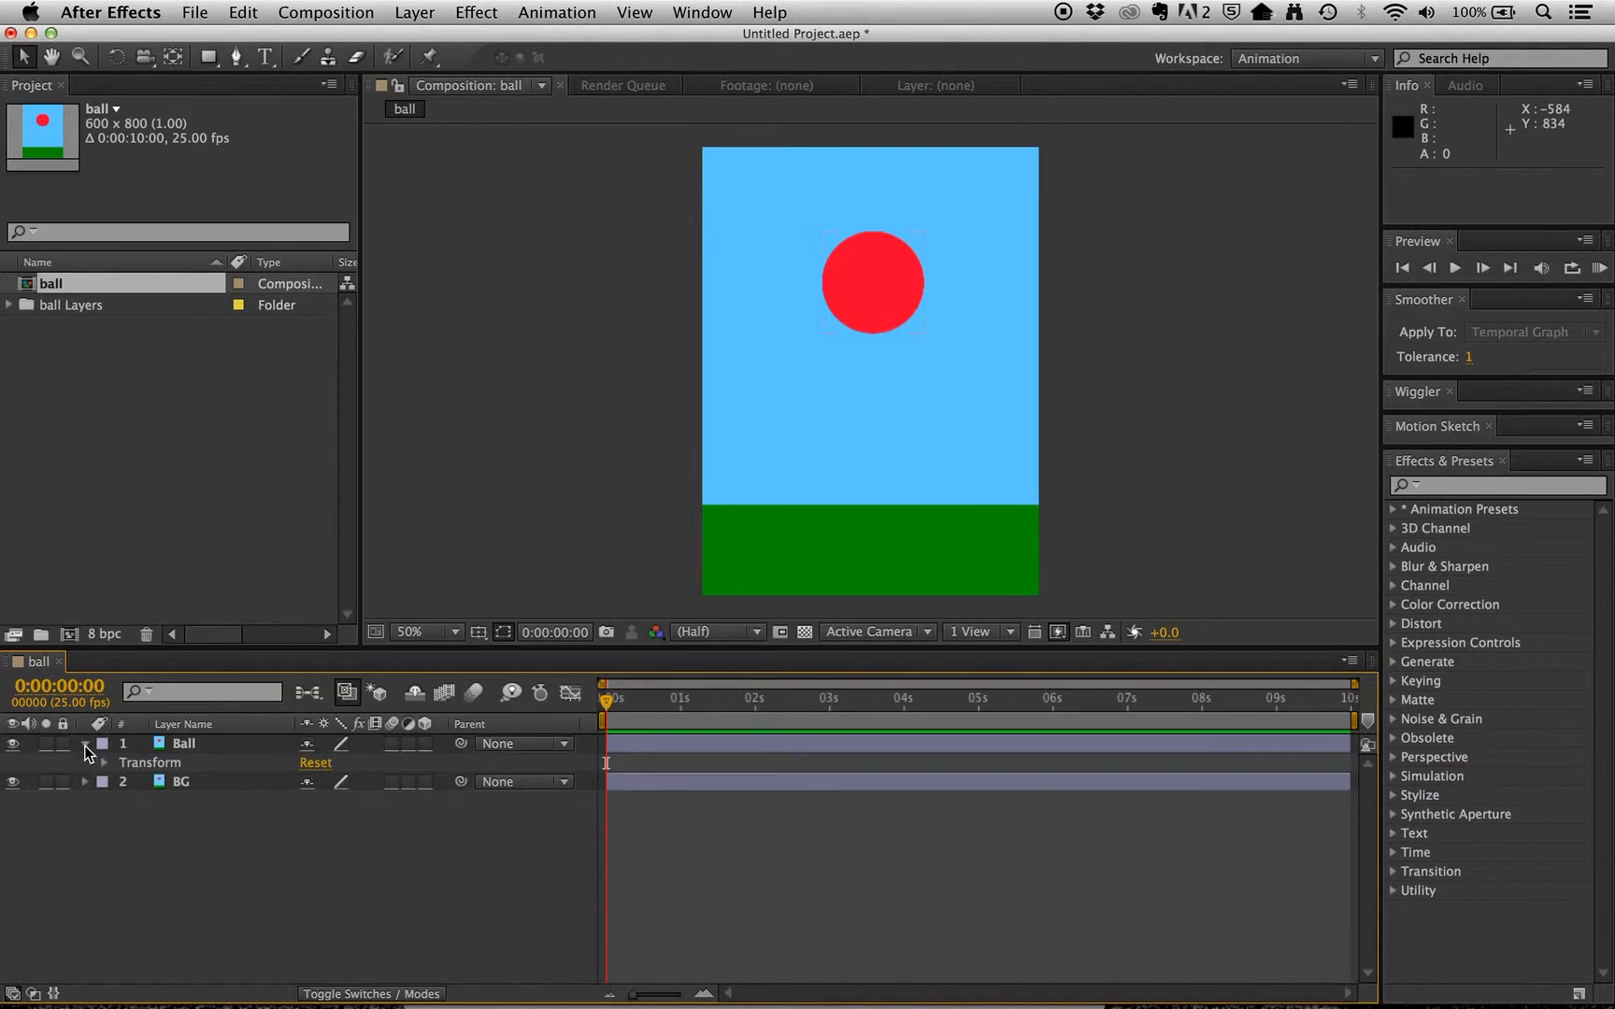
click(103, 763)
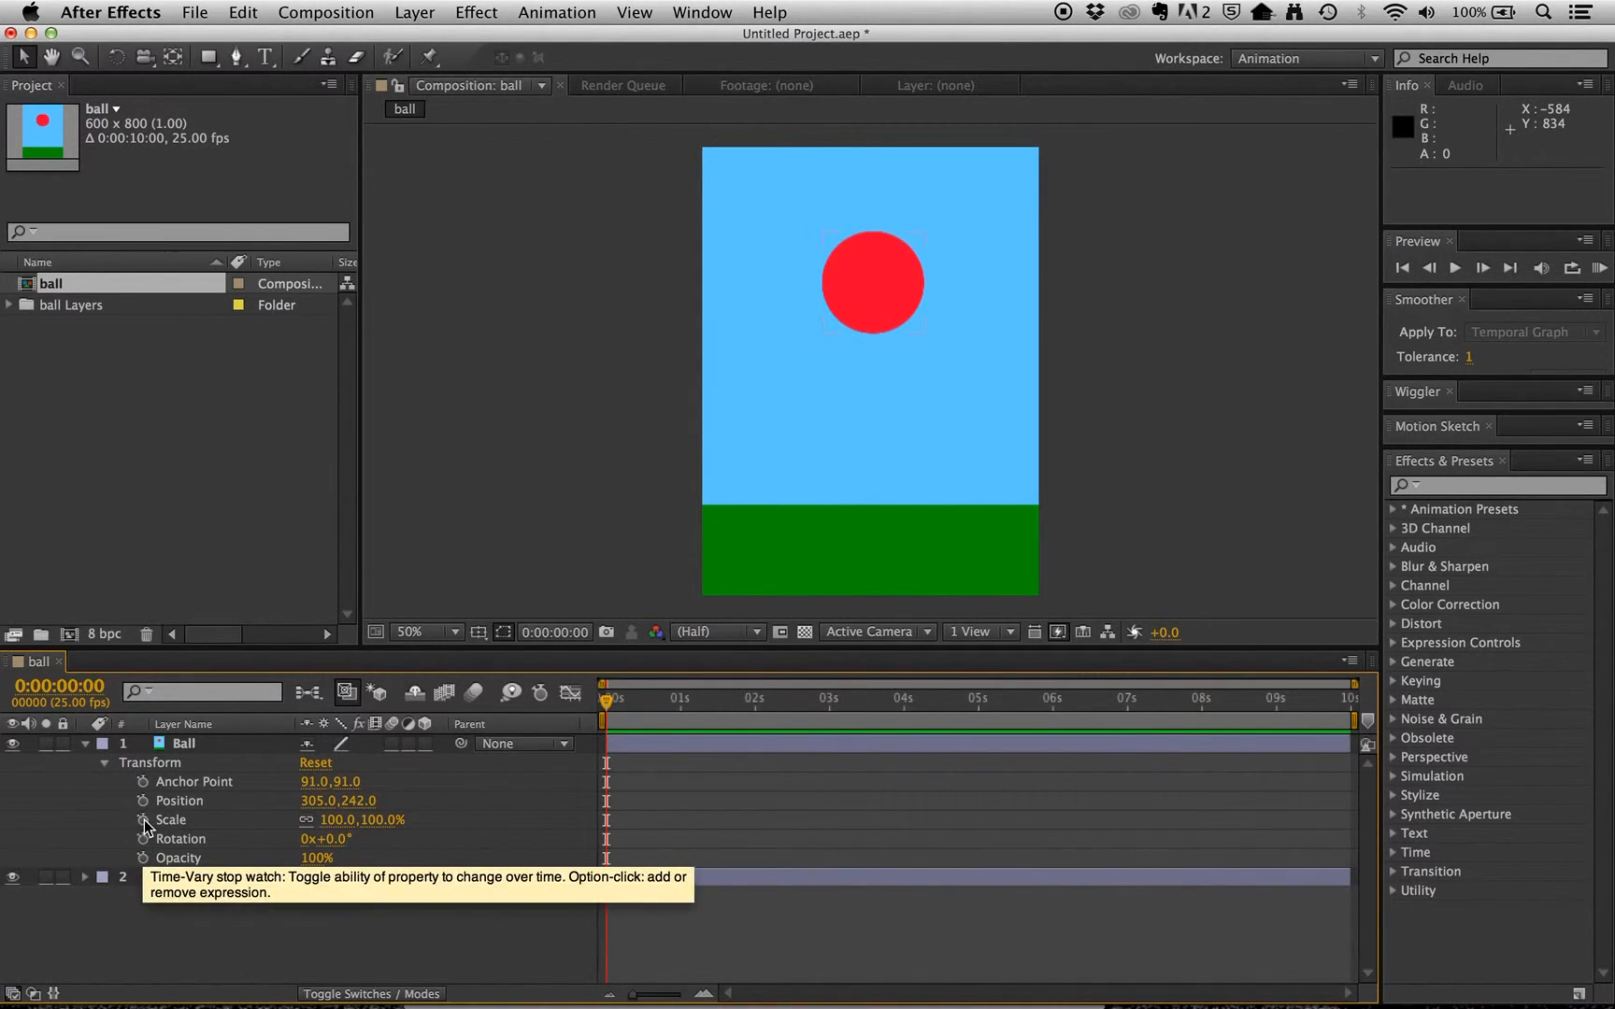
click(862, 295)
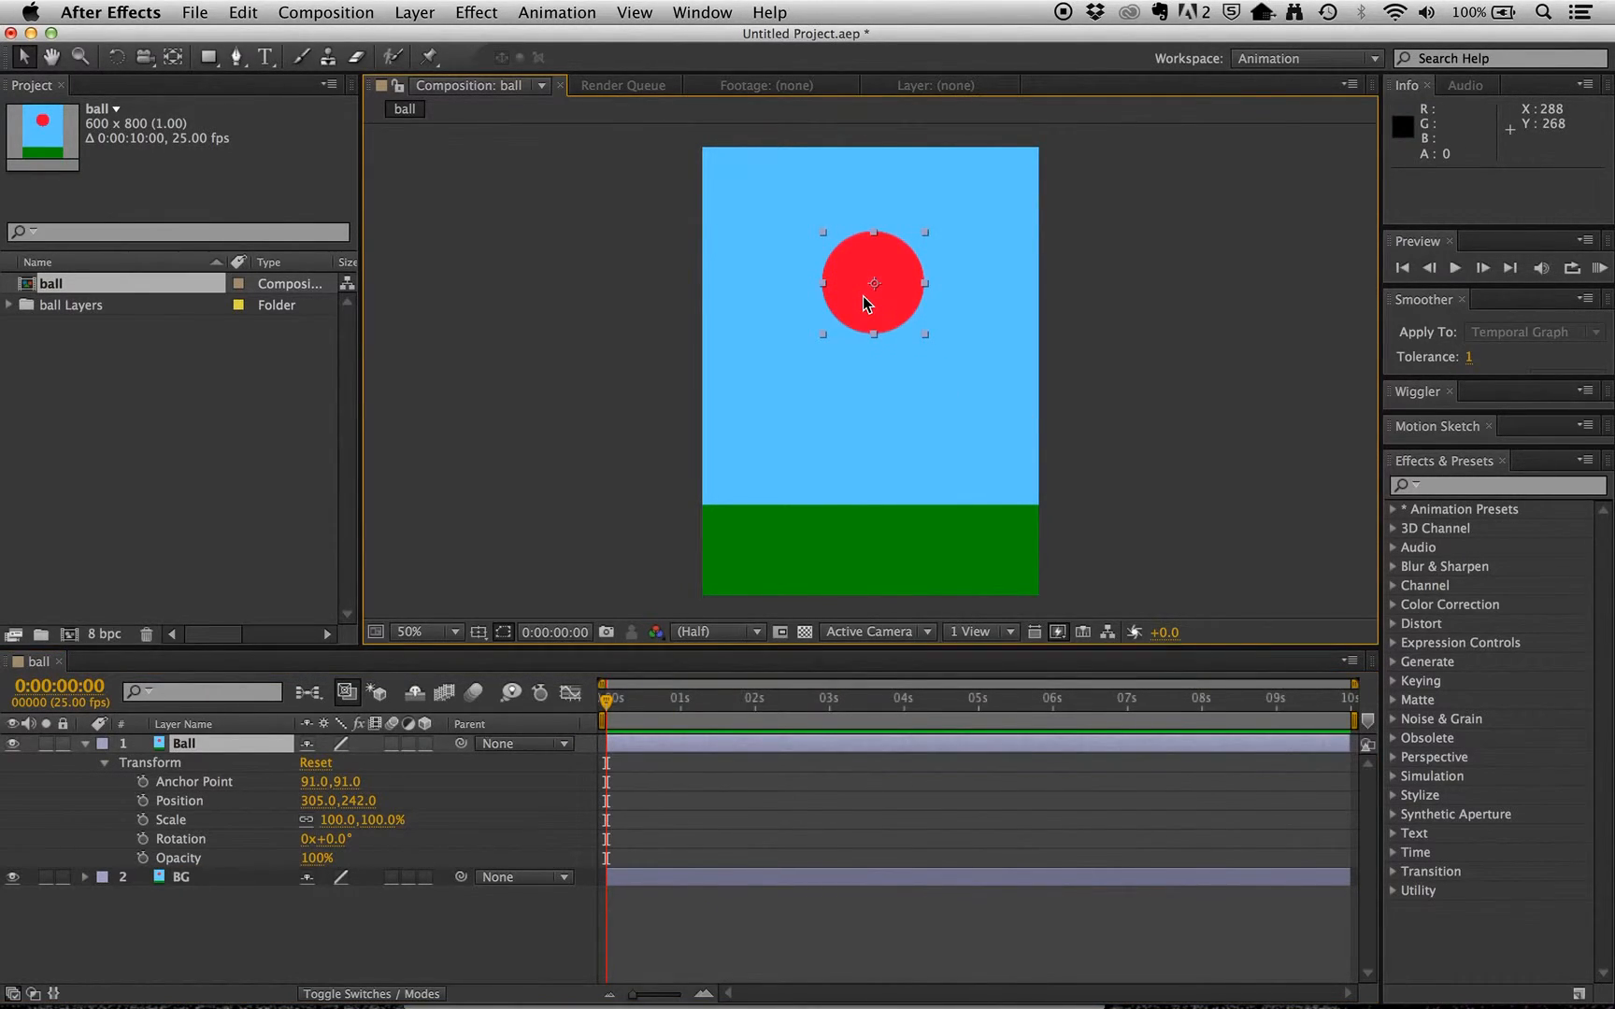
Move the ball straight up above the frame to about 305, -142 and set its first Position keyframe at 0 seconds.
key(comma)
drag(864, 299, 859, 200)
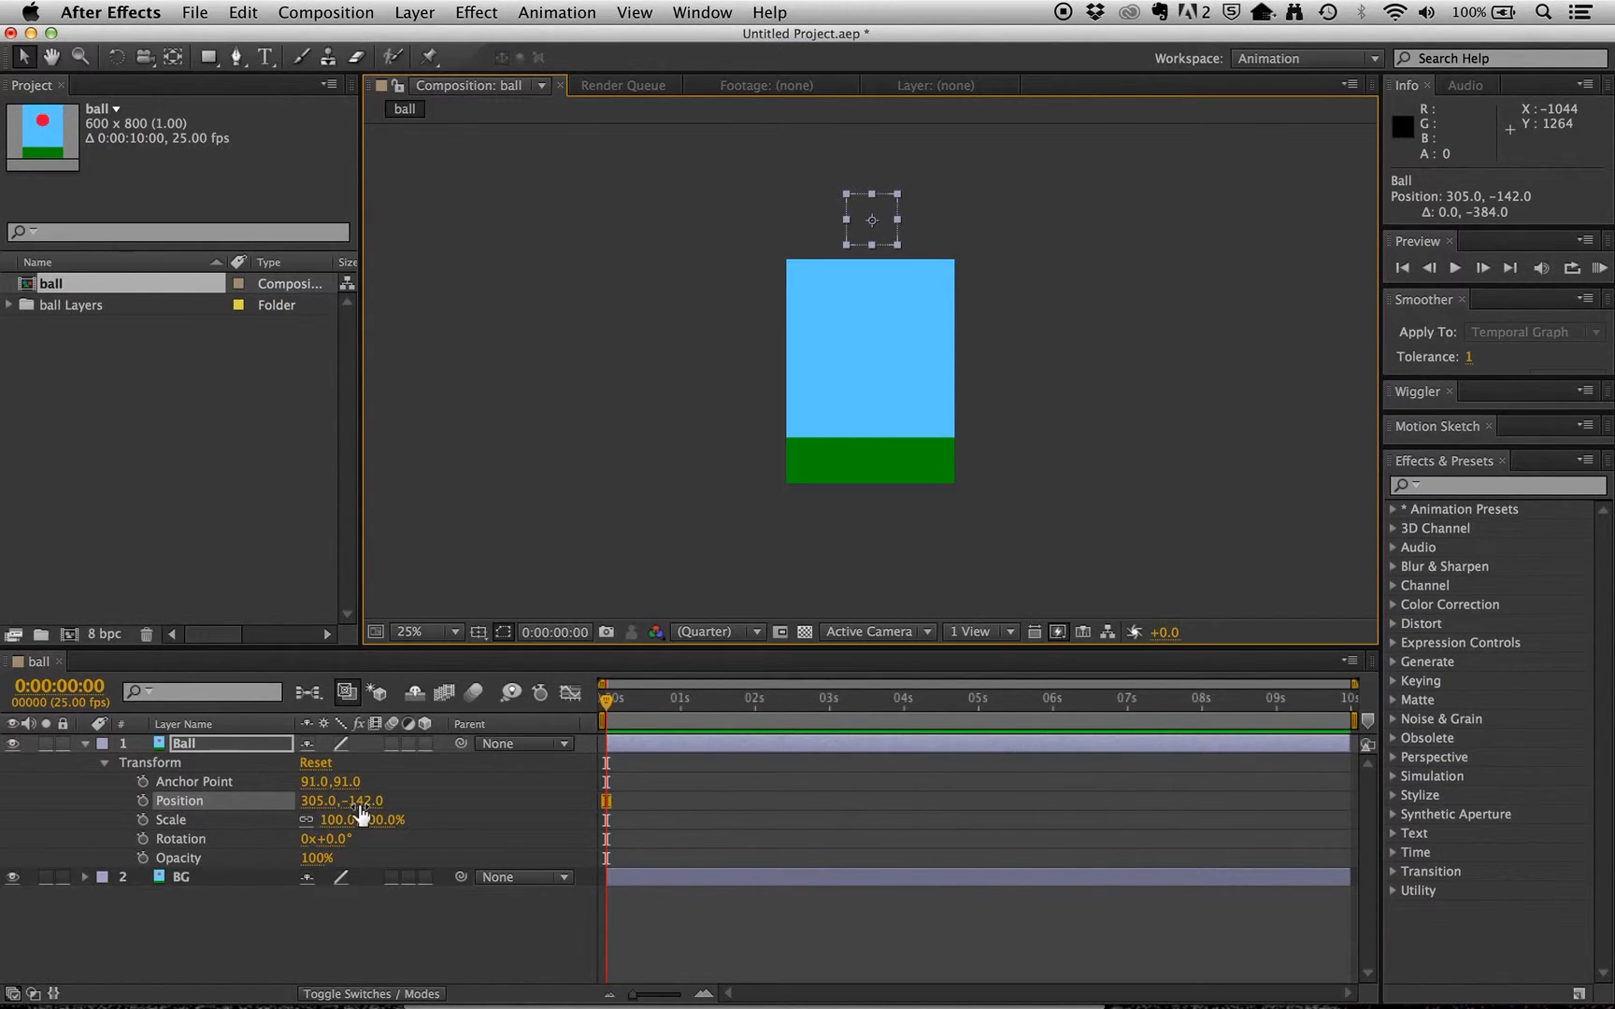
click(144, 803)
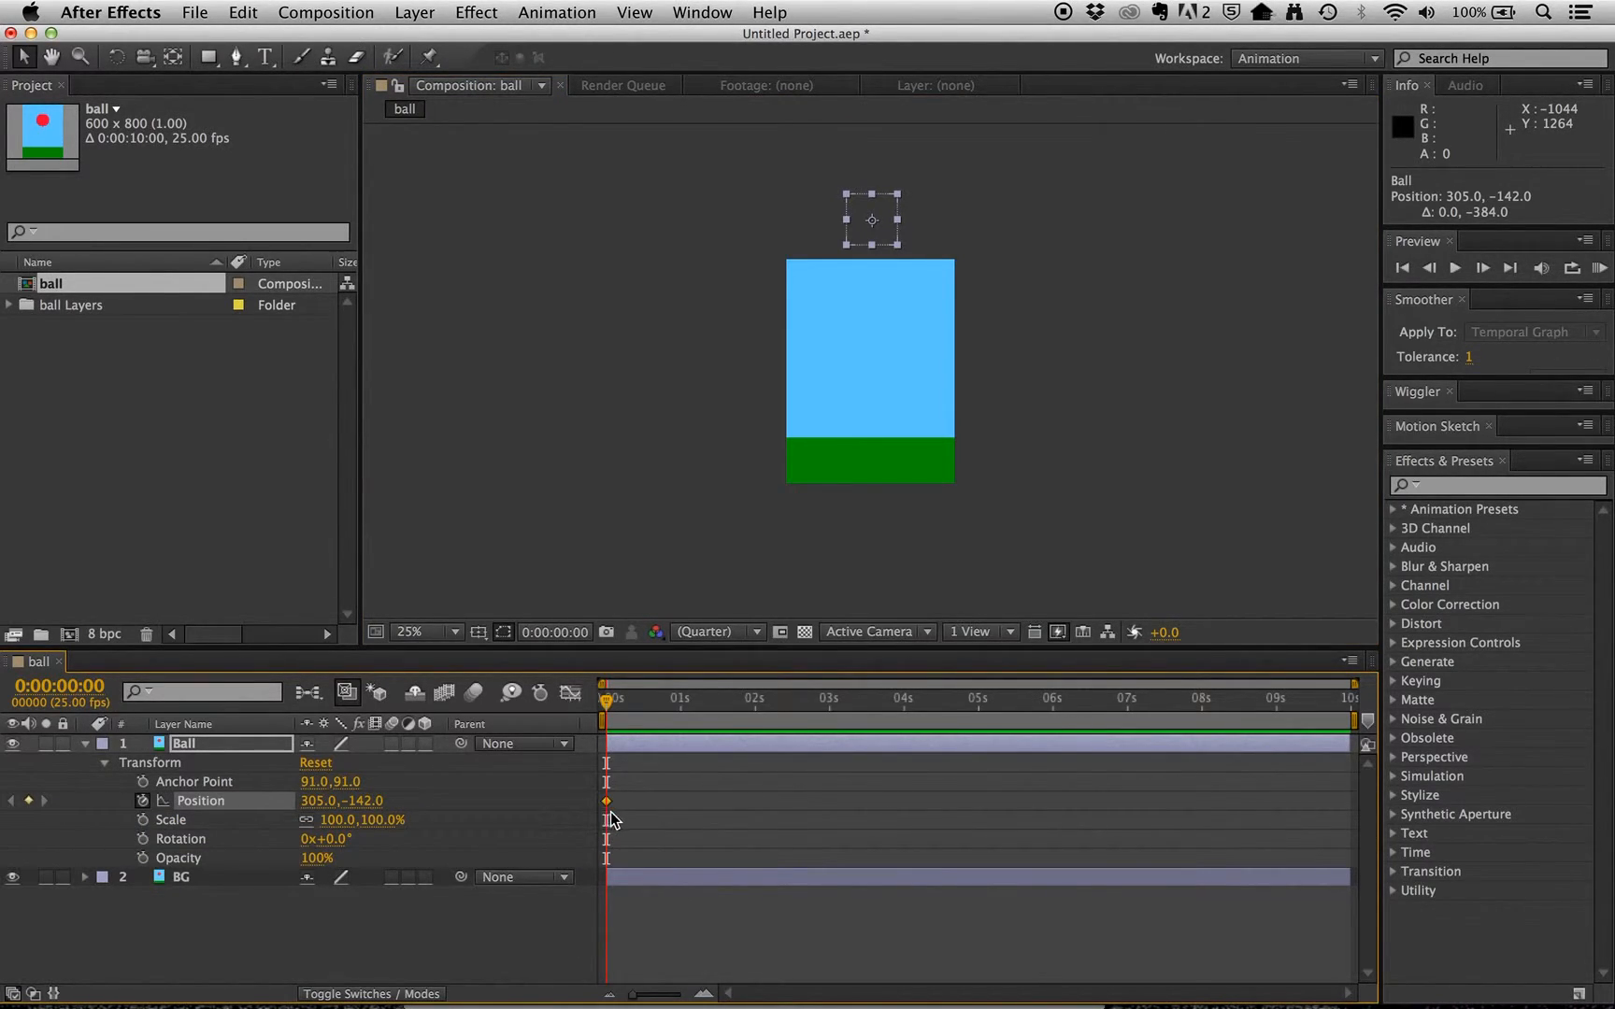
mouse_move(608, 805)
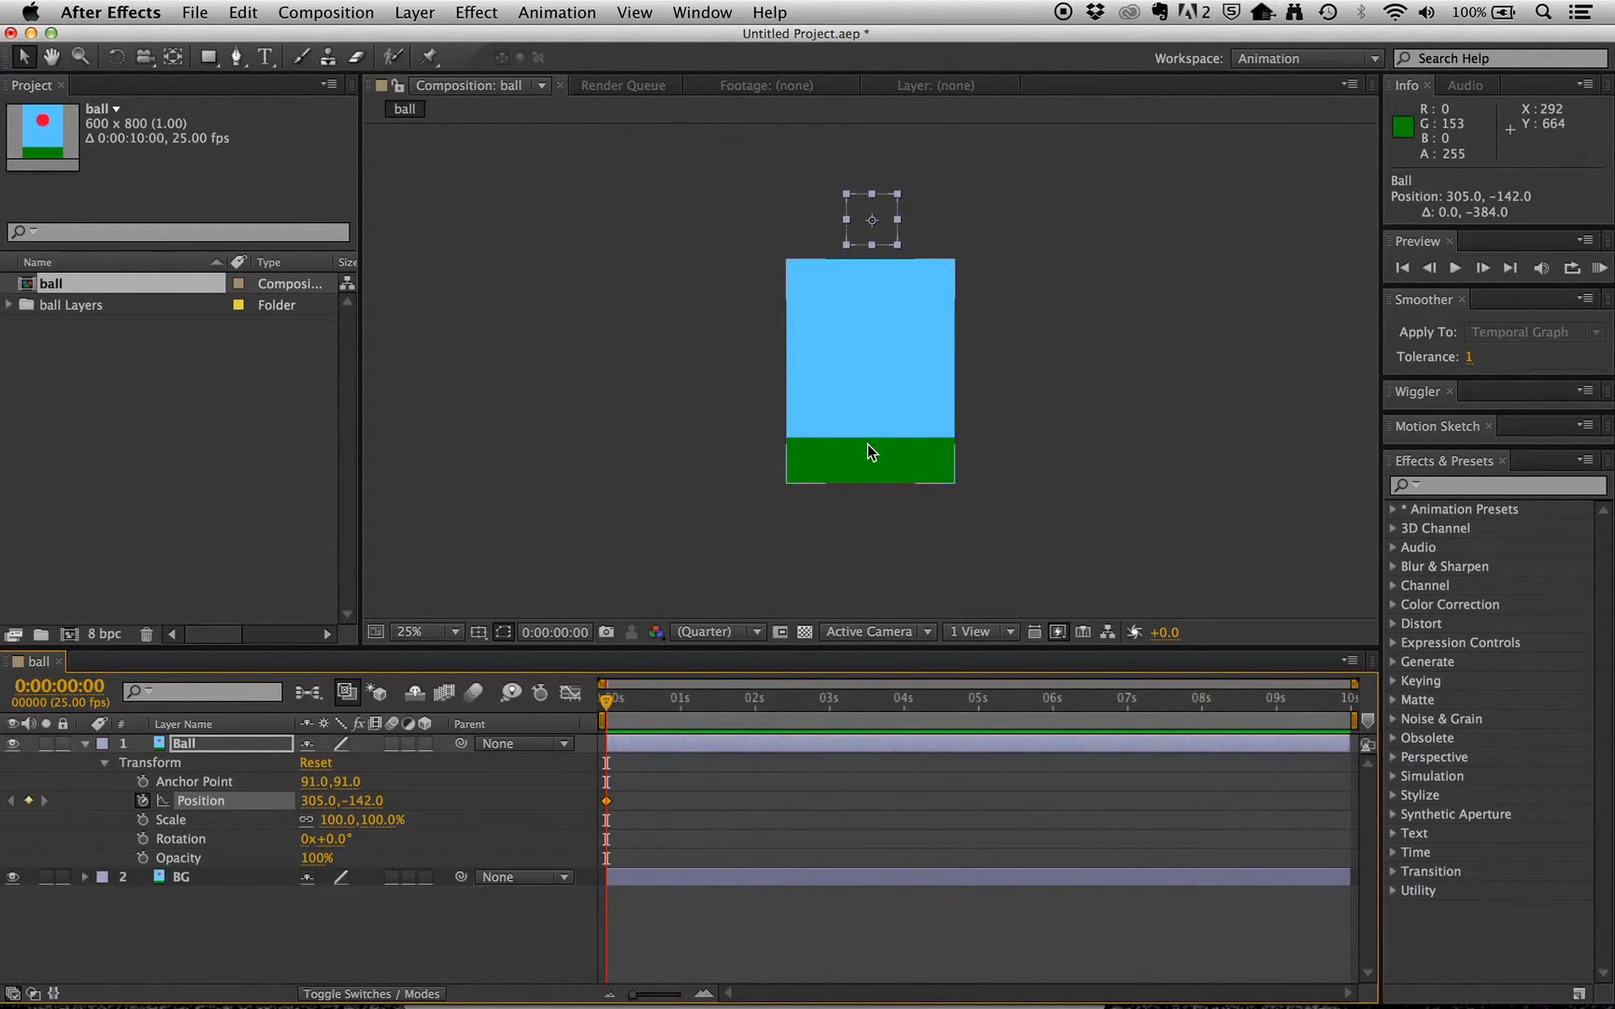
At 2 seconds, move the ball straight down onto the green ground at about 305, 638 to add a Position keyframe.
key(period)
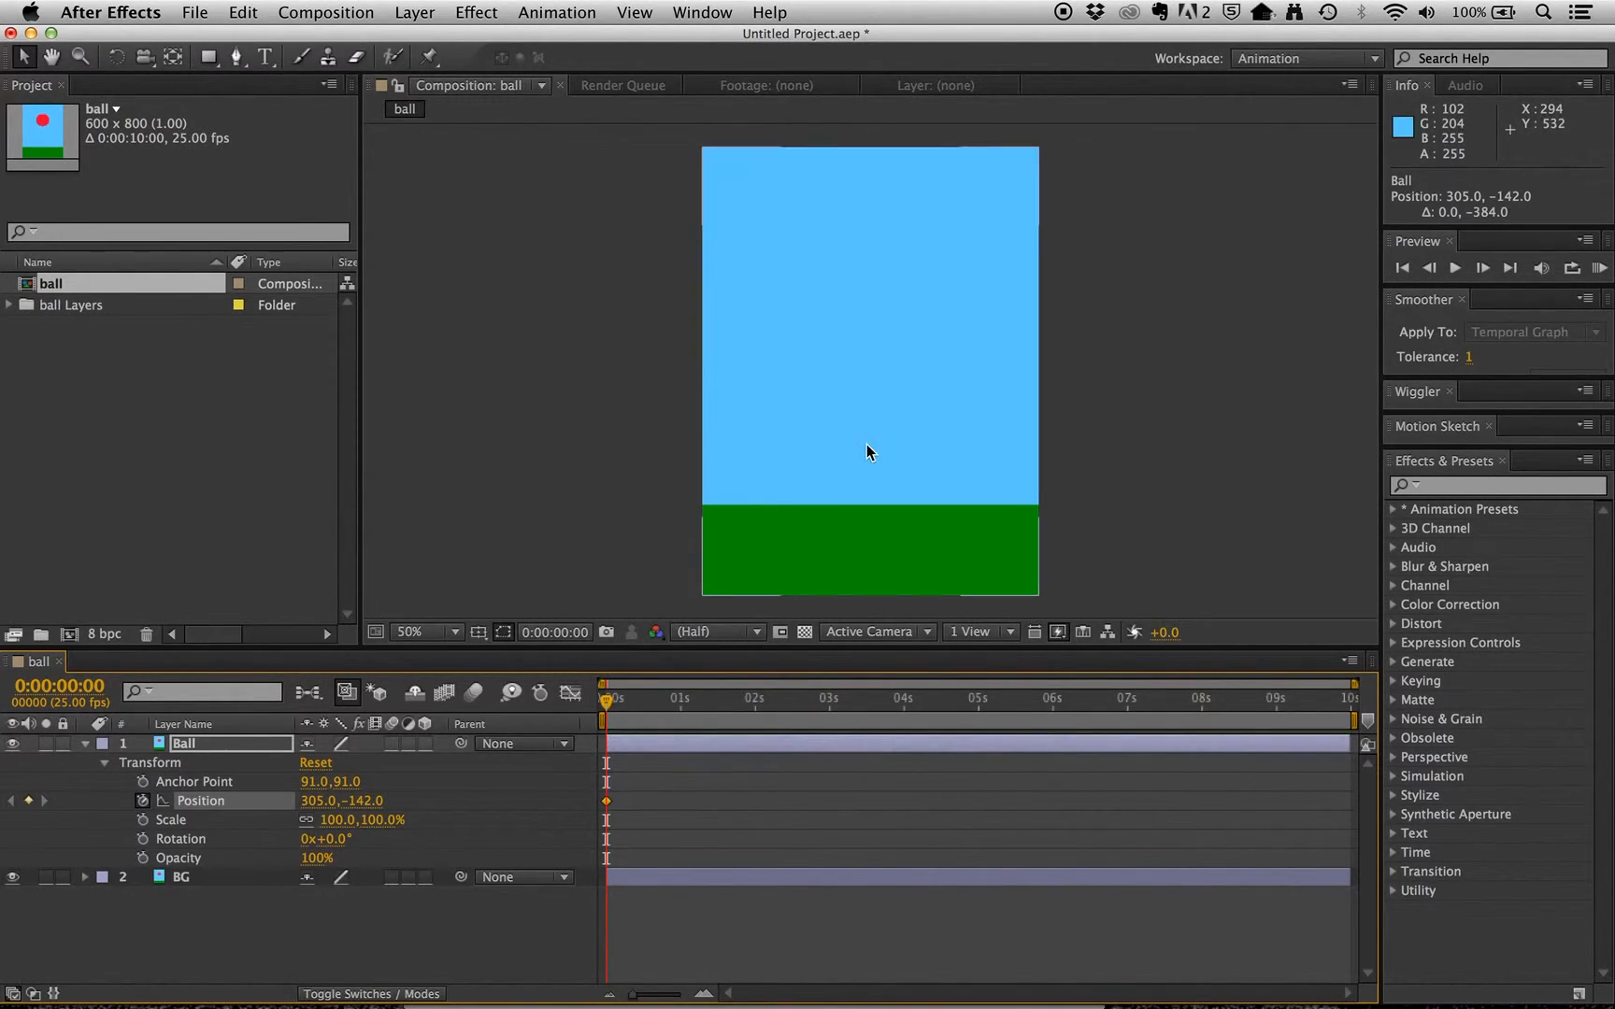
key(comma)
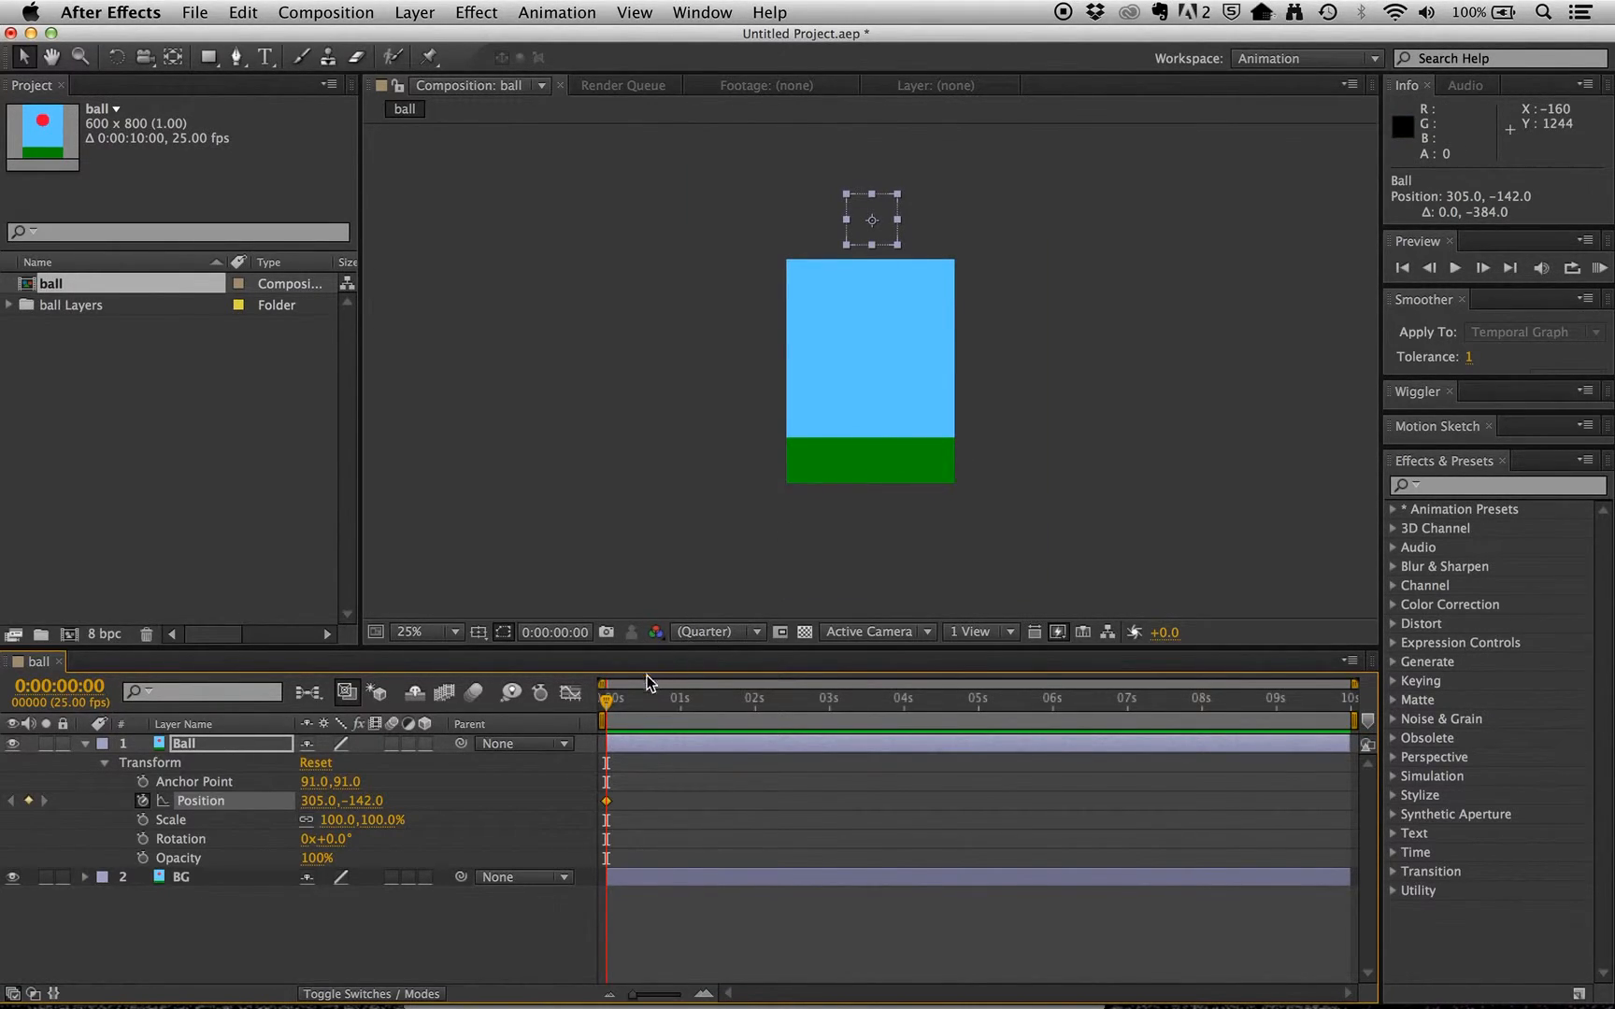
drag(604, 707, 755, 711)
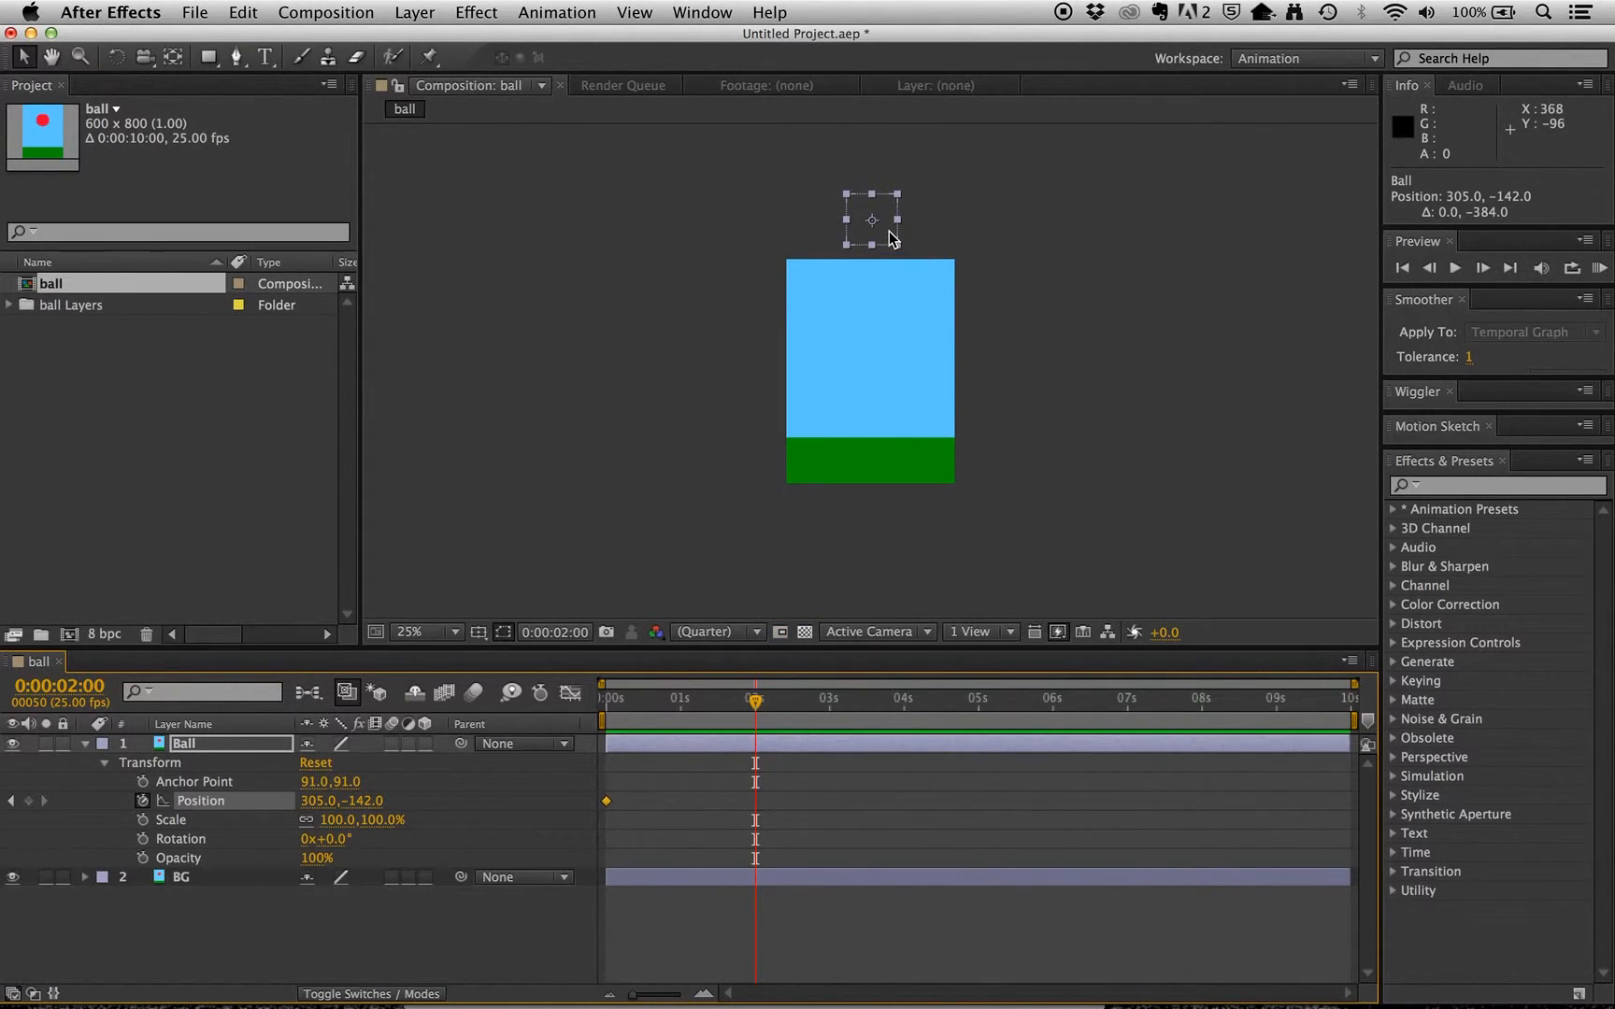
drag(890, 232, 880, 460)
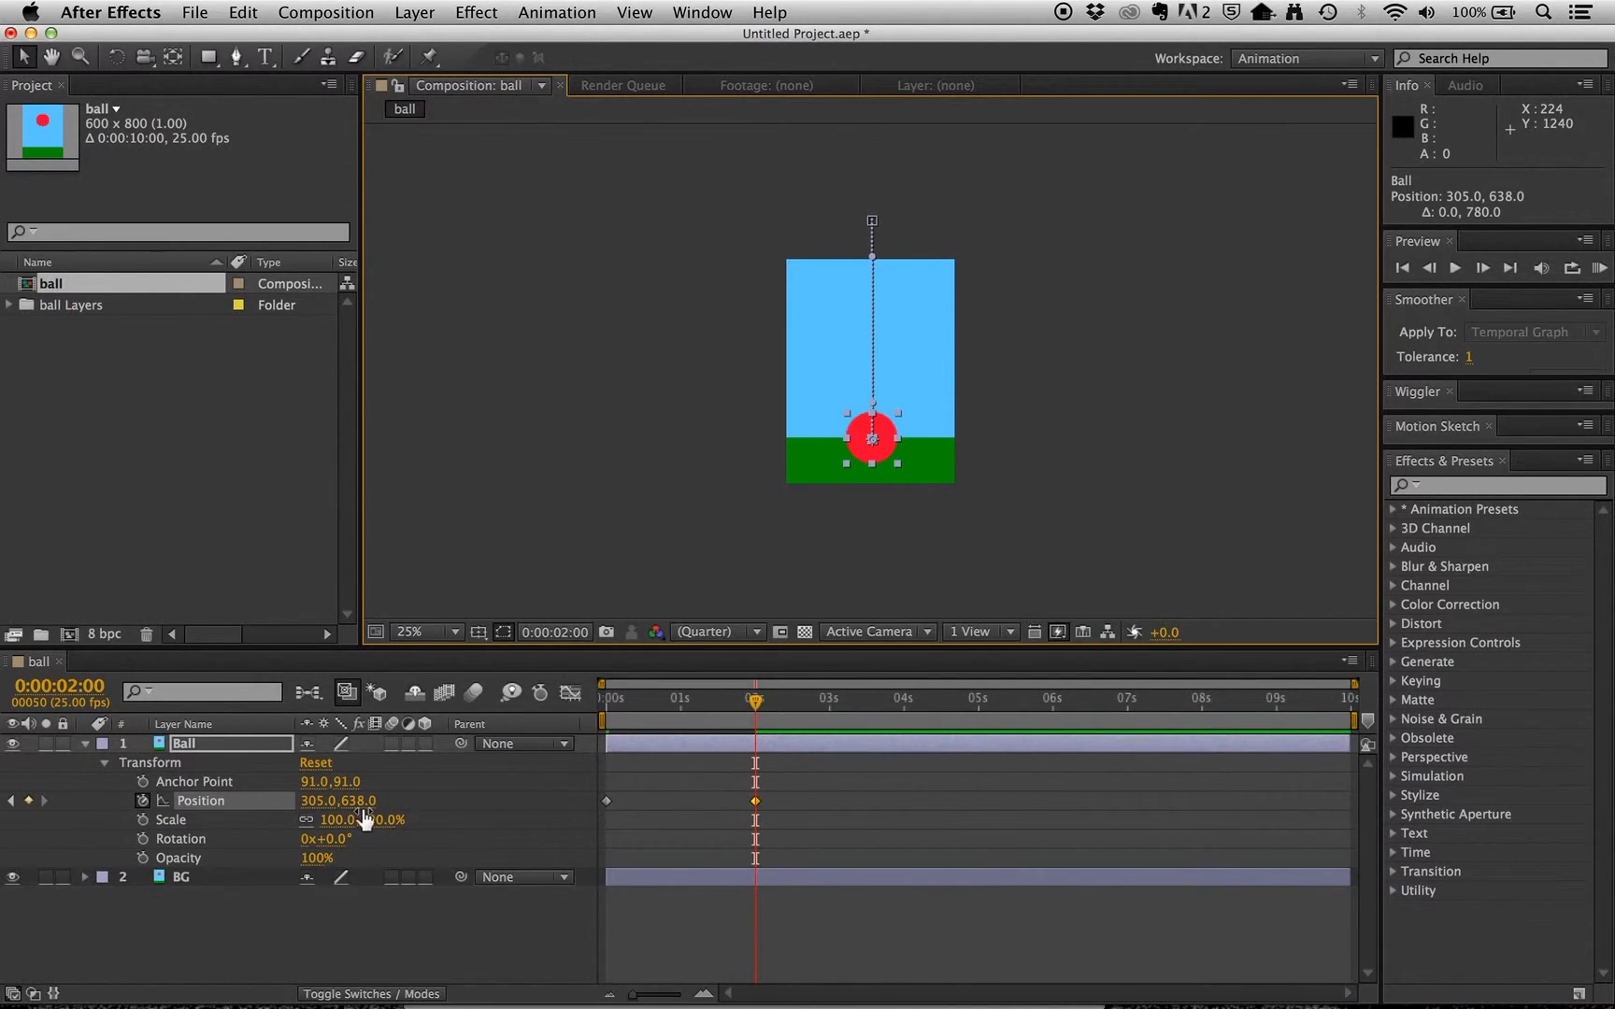
At 0:00:03:12, move the ball straight up into the sky to about 305, 226 to keyframe its bounce.
click(756, 710)
drag(748, 717, 865, 715)
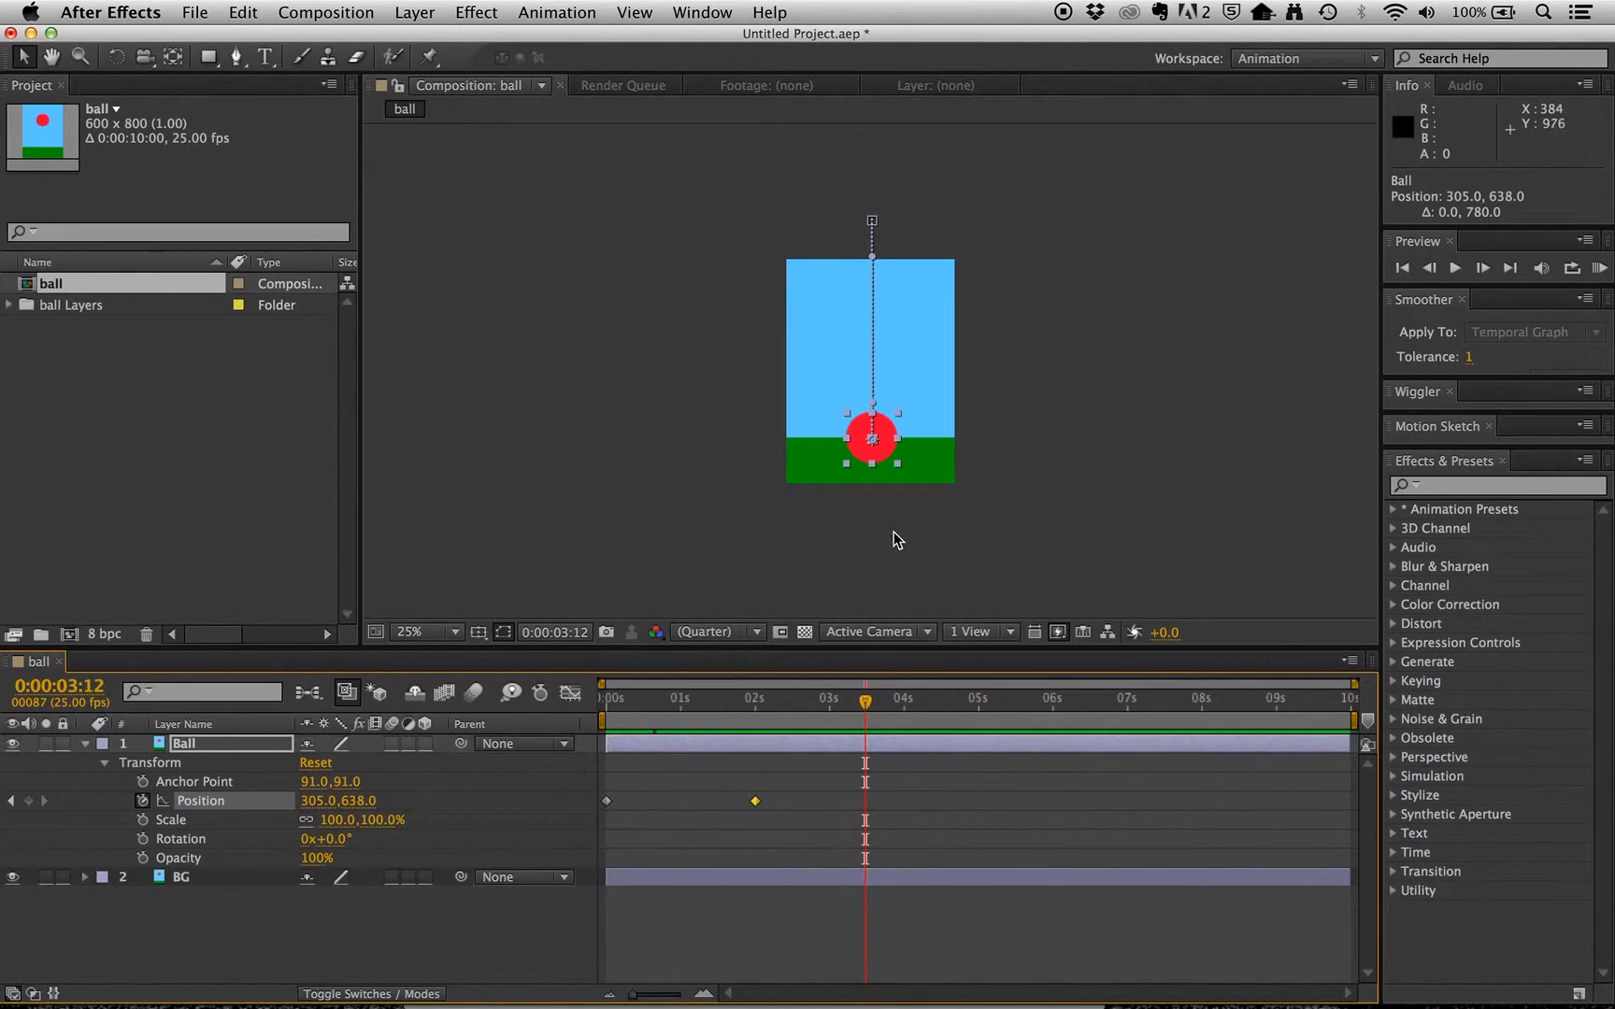
click(884, 429)
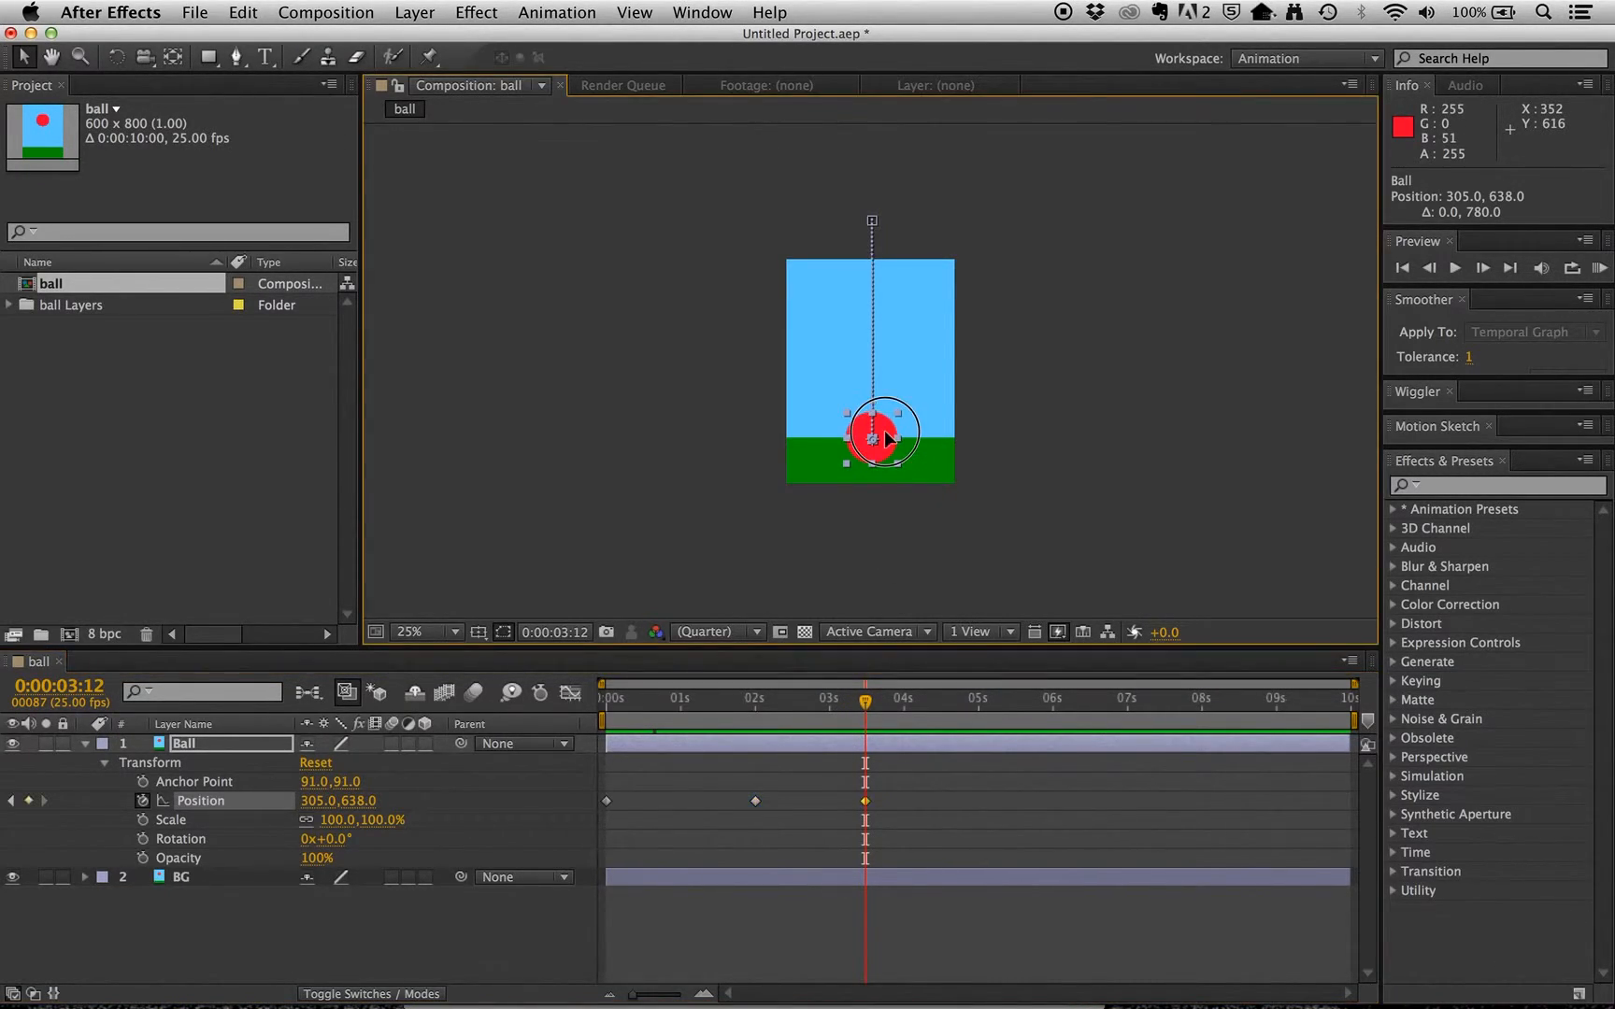
drag(884, 429, 892, 318)
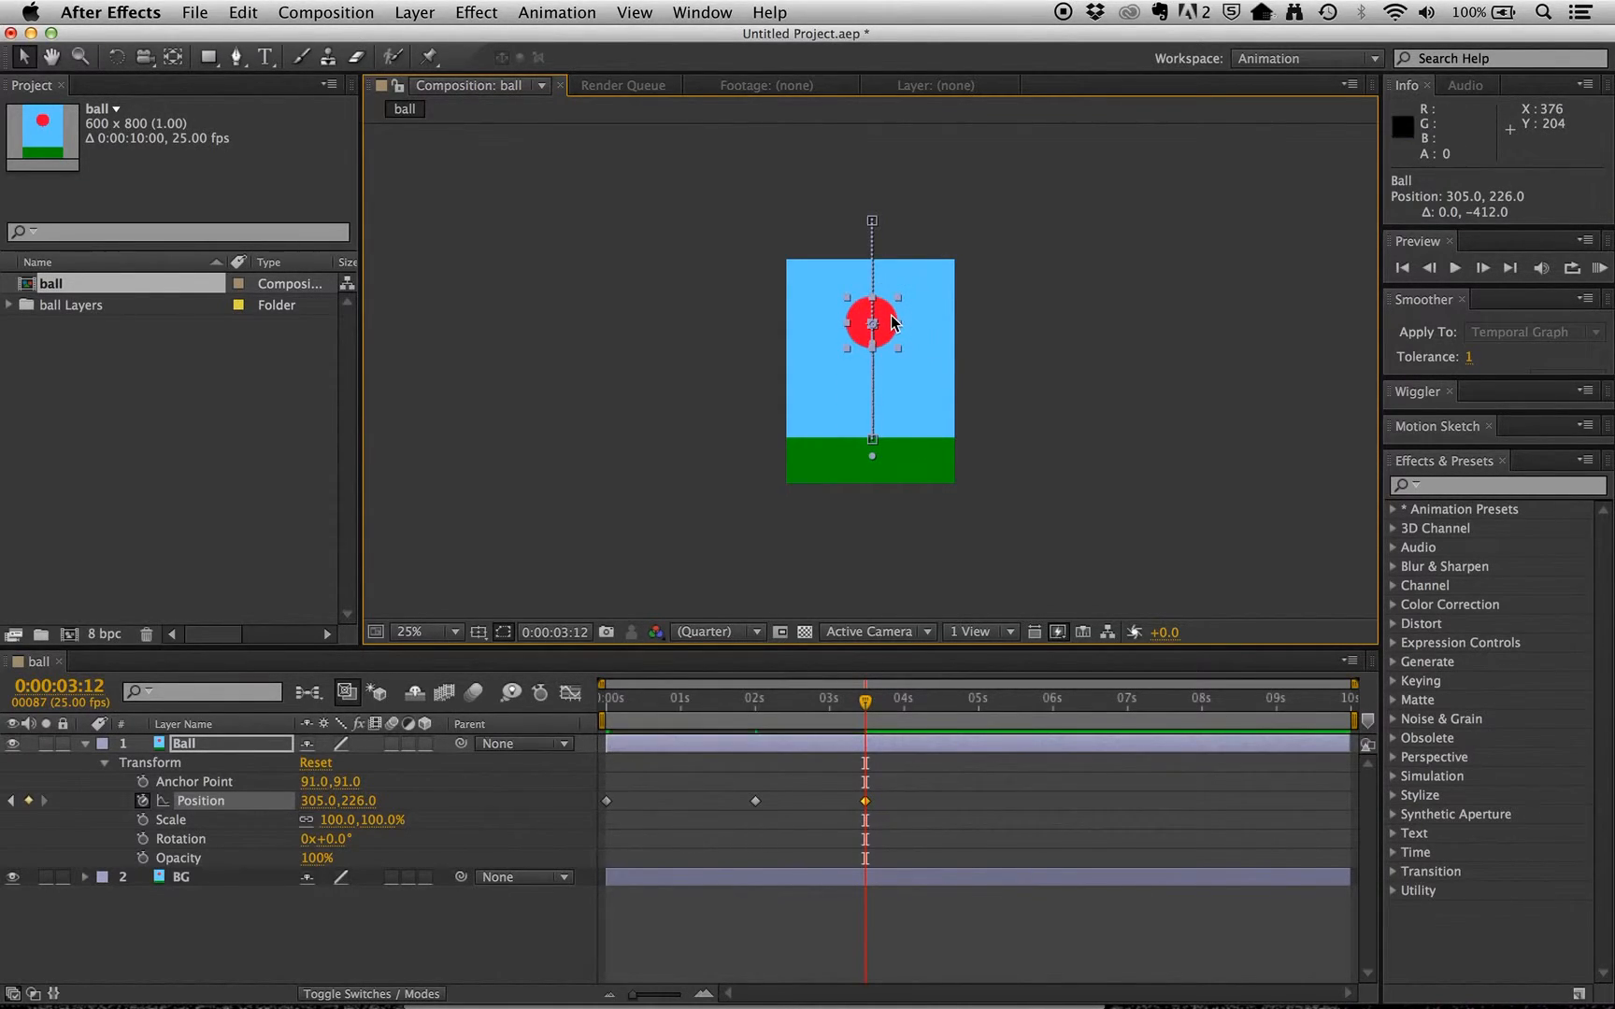
Preview the ball's drop and bounce with normal playback, a RAM preview and scrubbing through the timeline.
drag(867, 707, 829, 734)
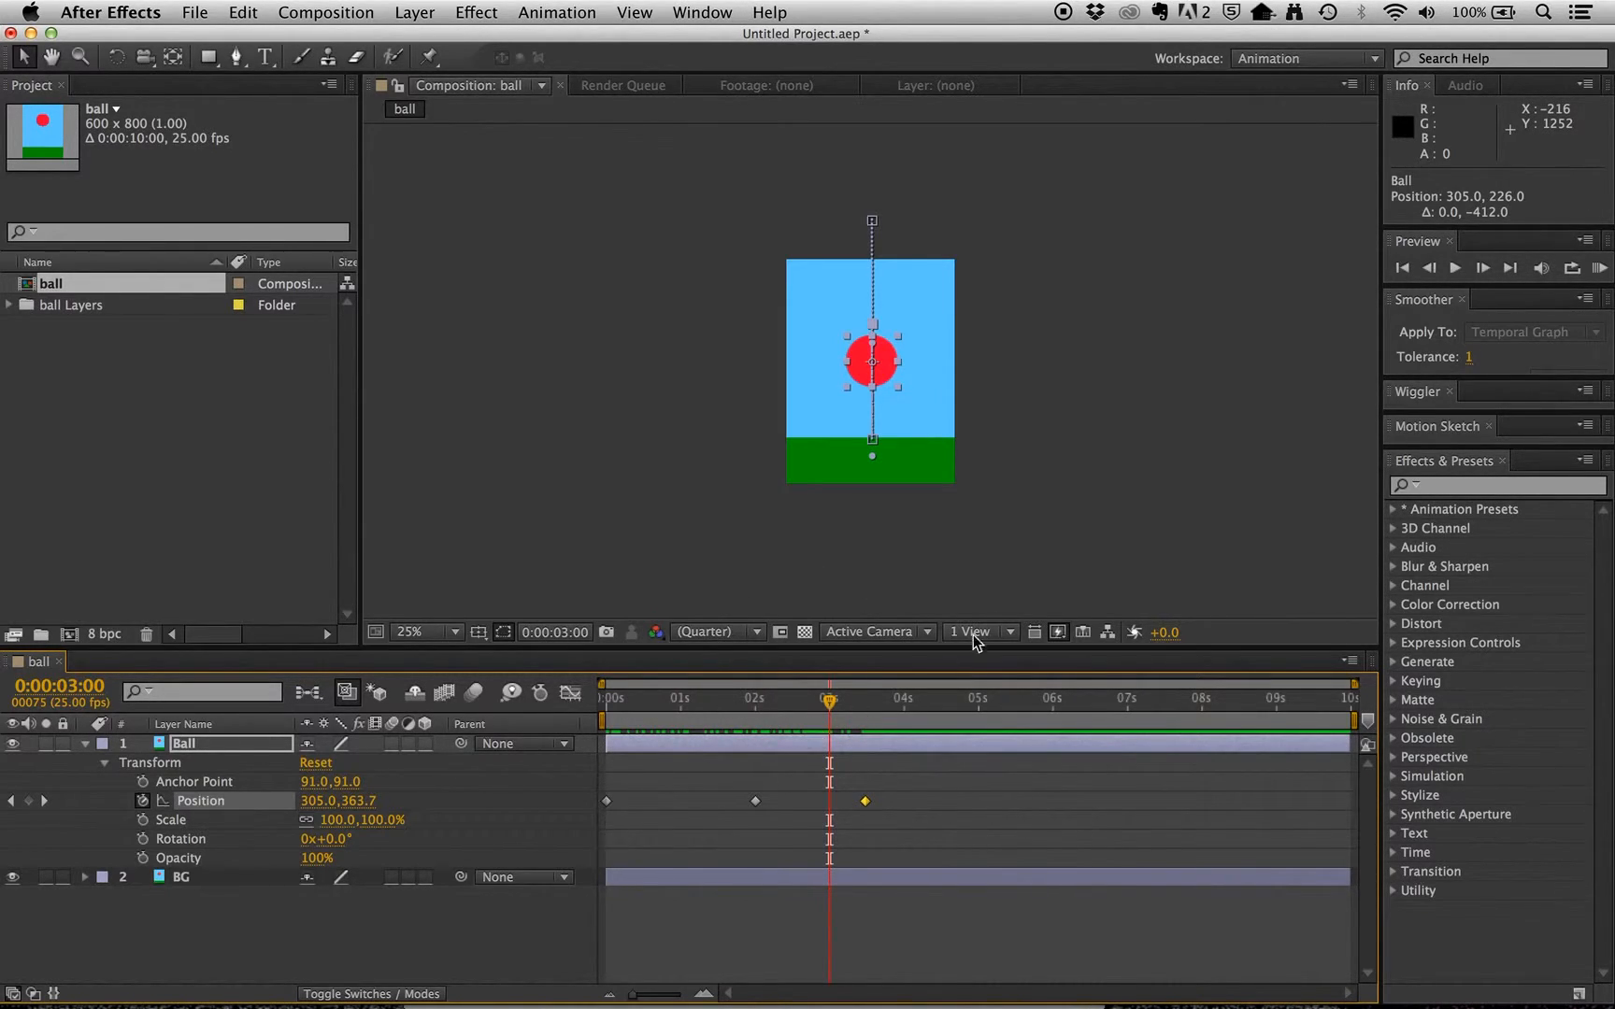
key(space)
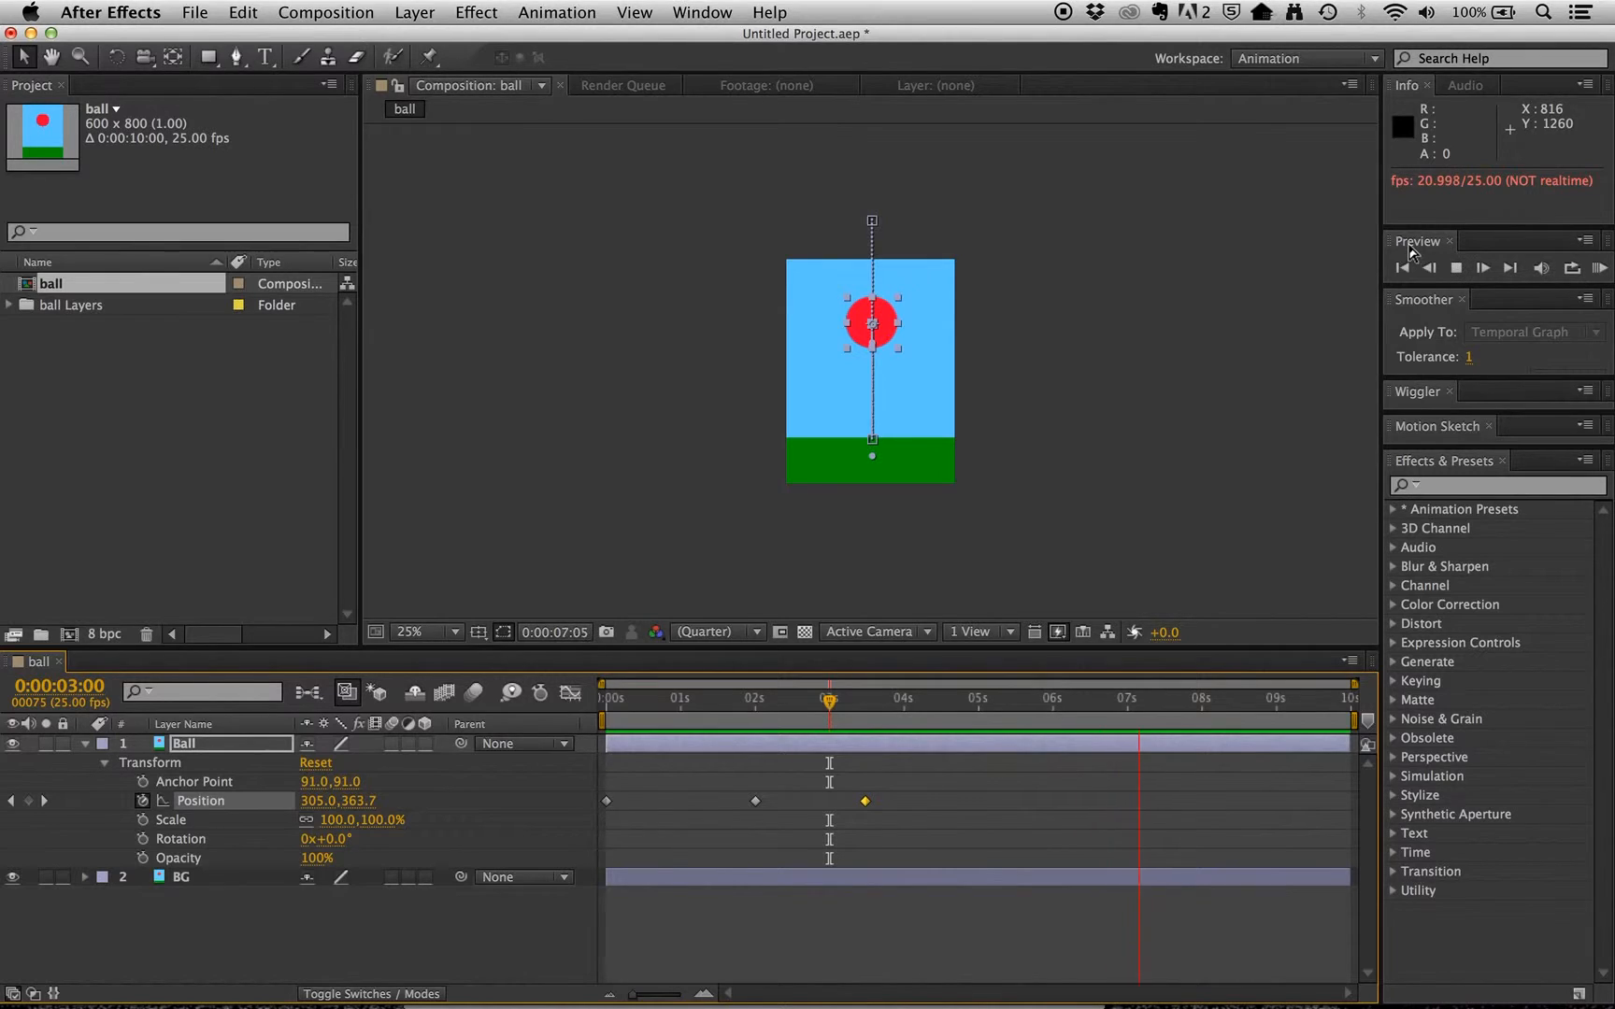
click(1598, 271)
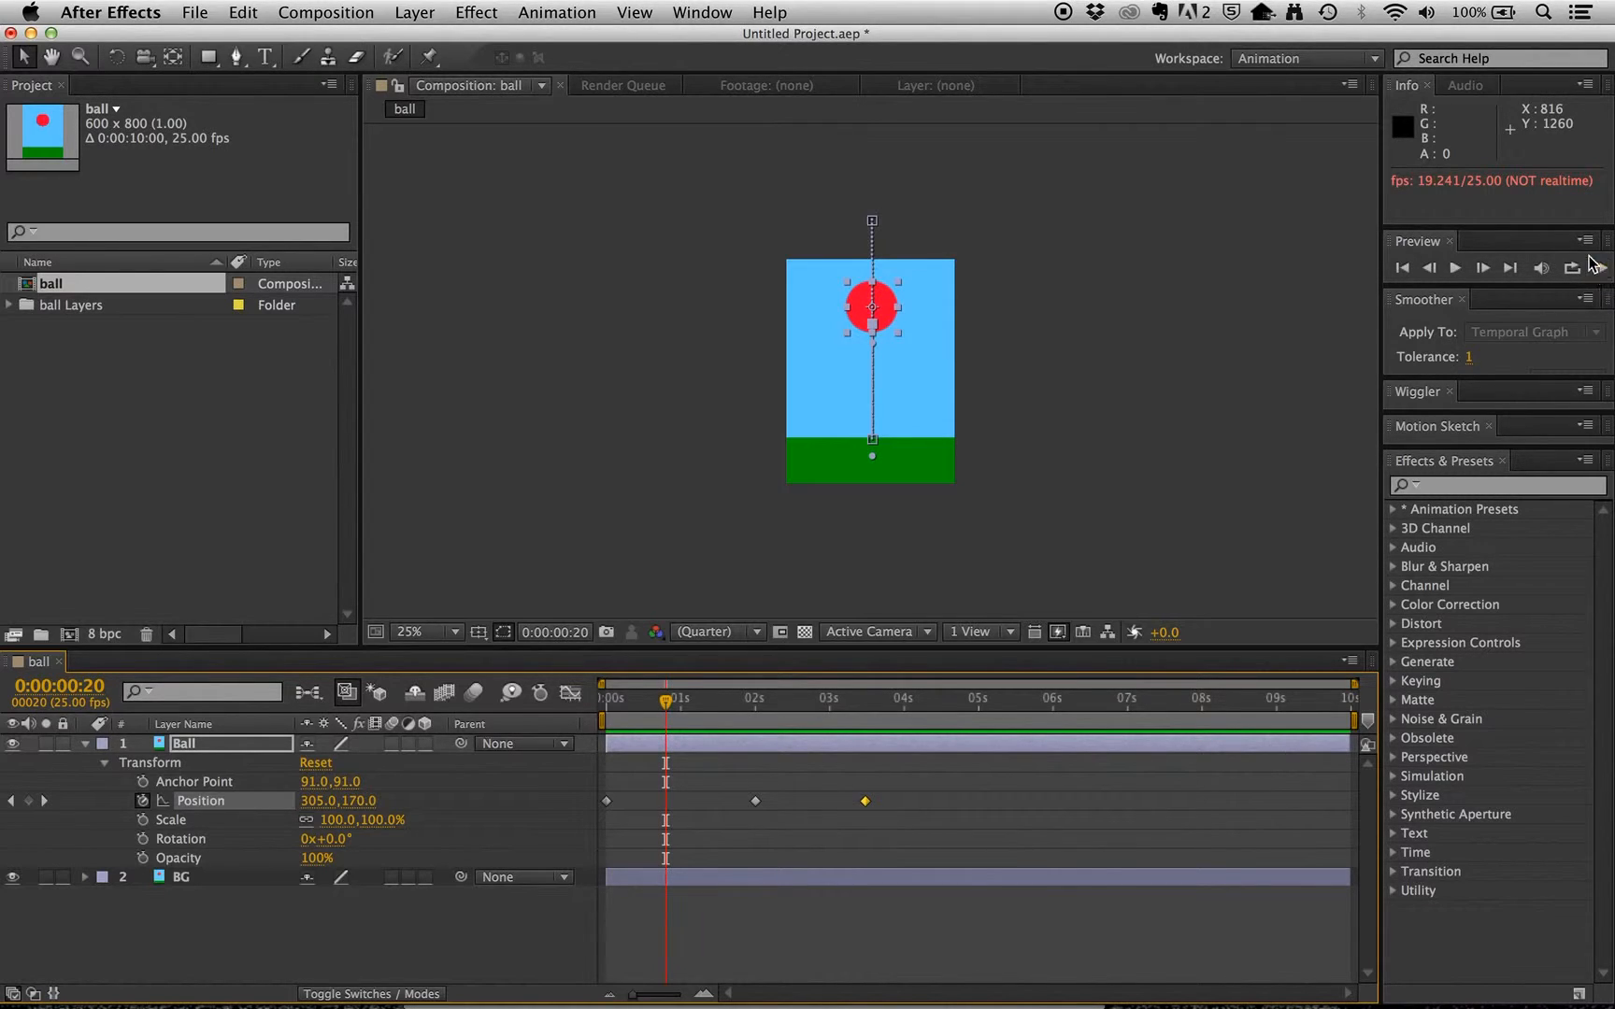
click(1601, 271)
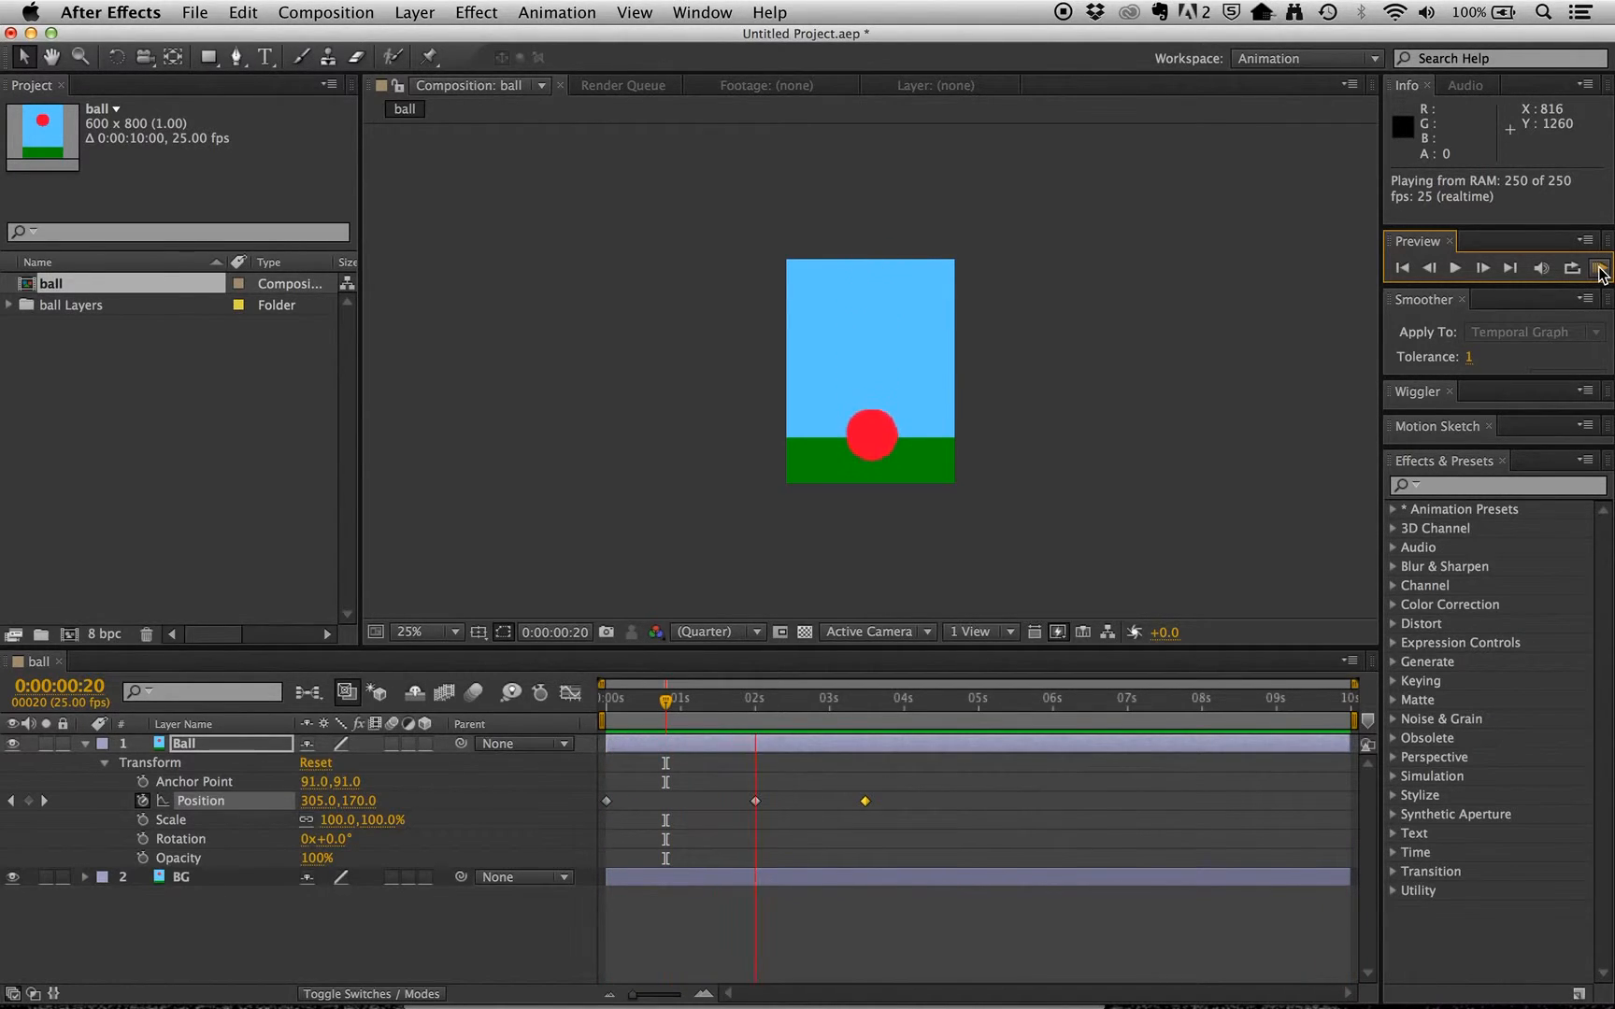
key(space)
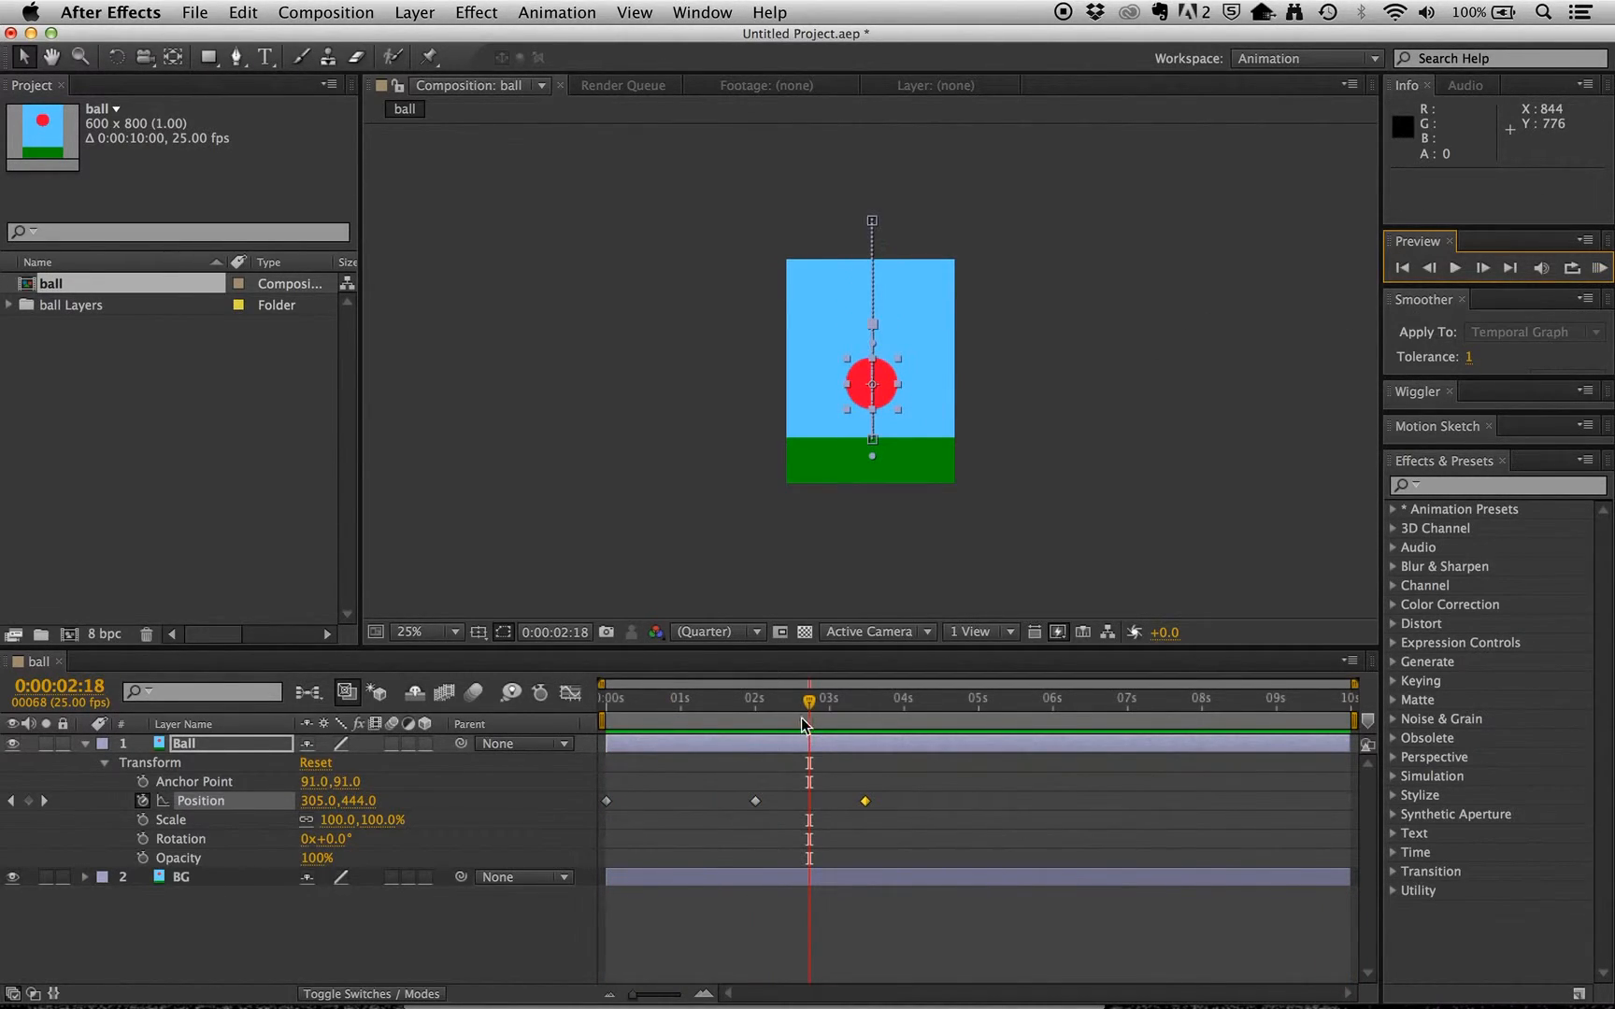
drag(818, 707, 707, 701)
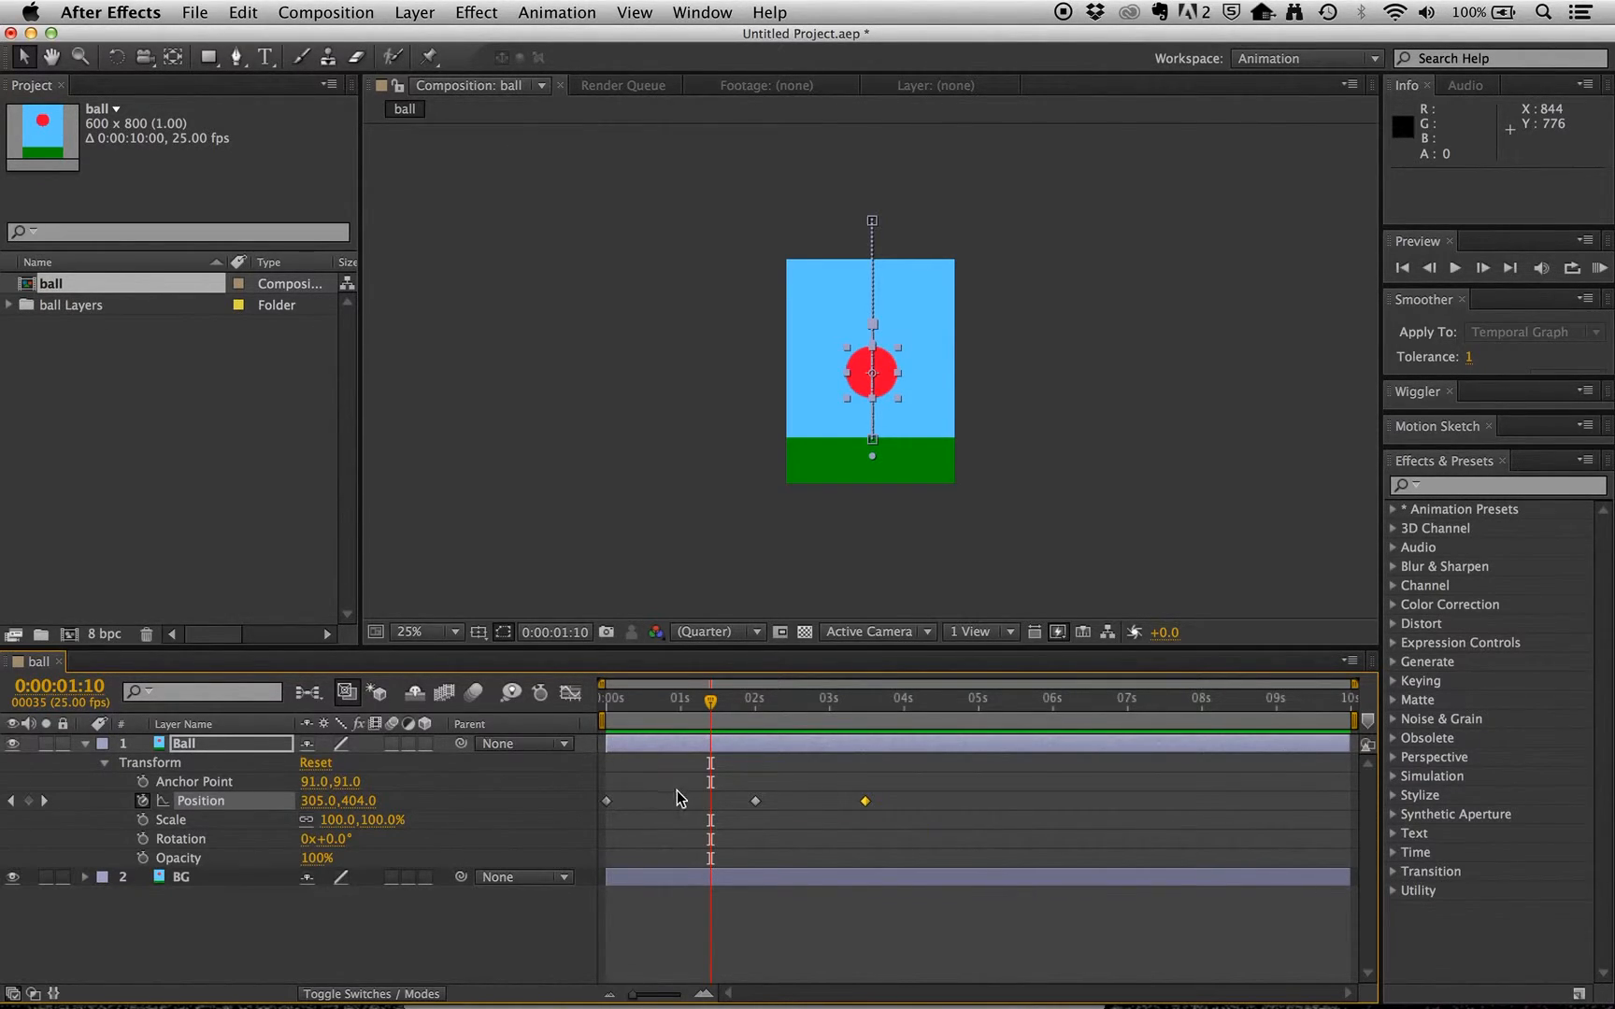
Speed up the bounce by moving the second Position keyframe to 0:00:01:00 and the third to 0:00:01:10.
drag(635, 998, 666, 1001)
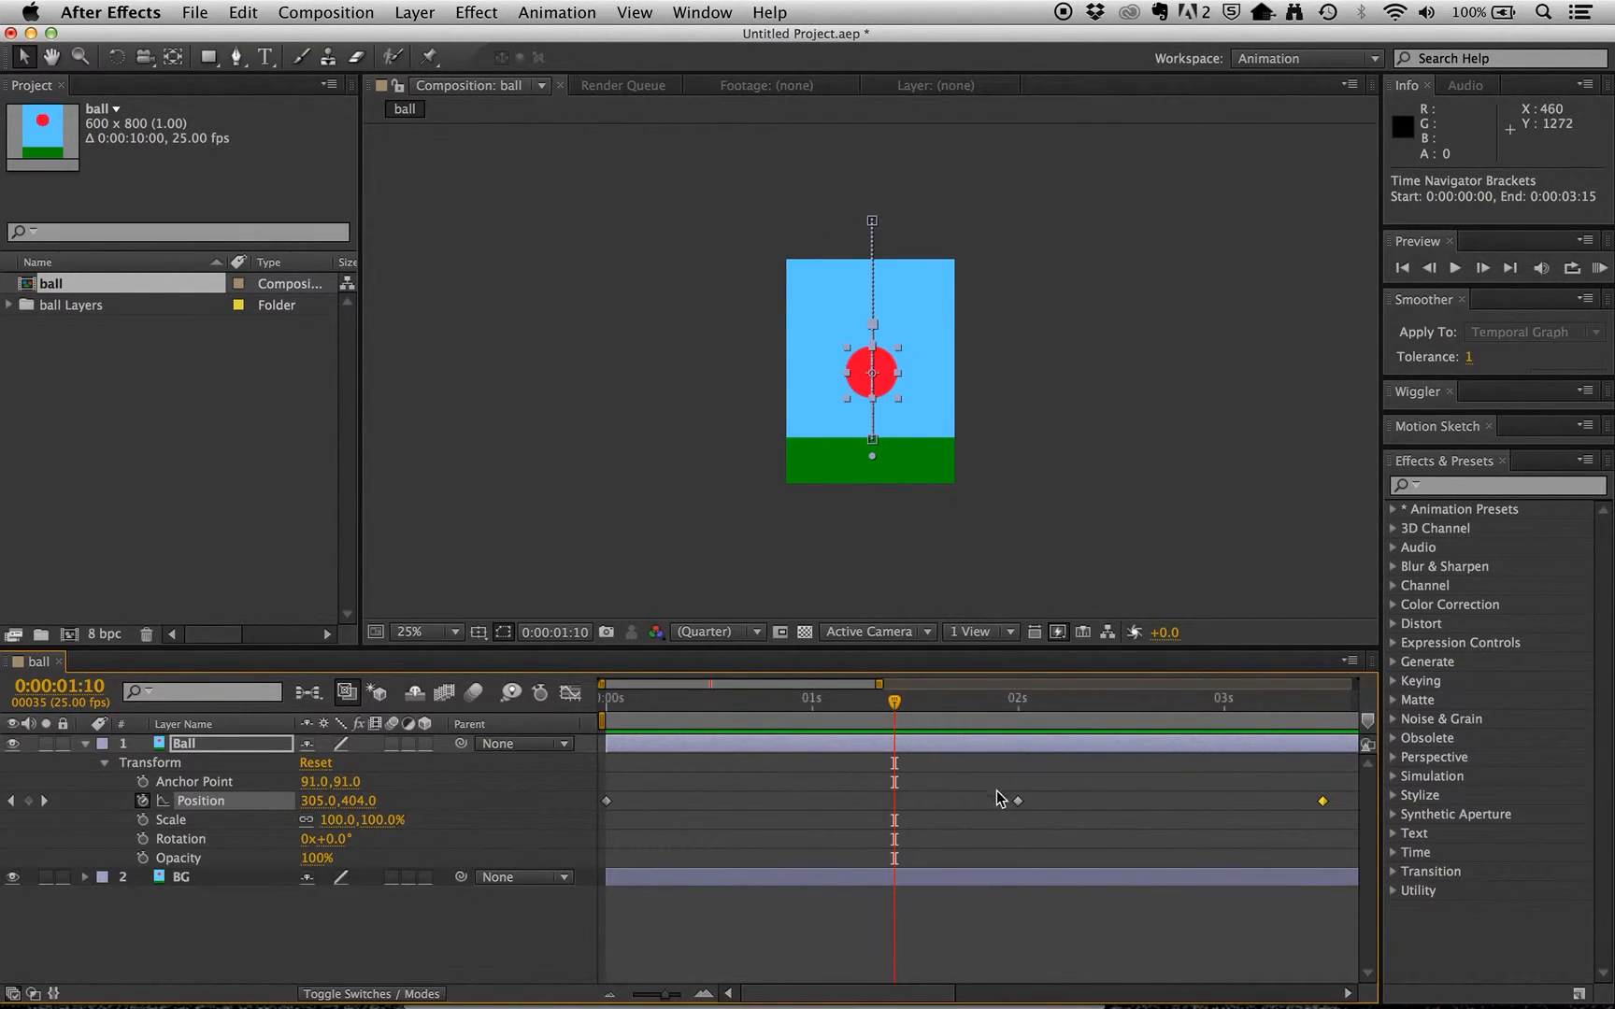
drag(1018, 804, 815, 806)
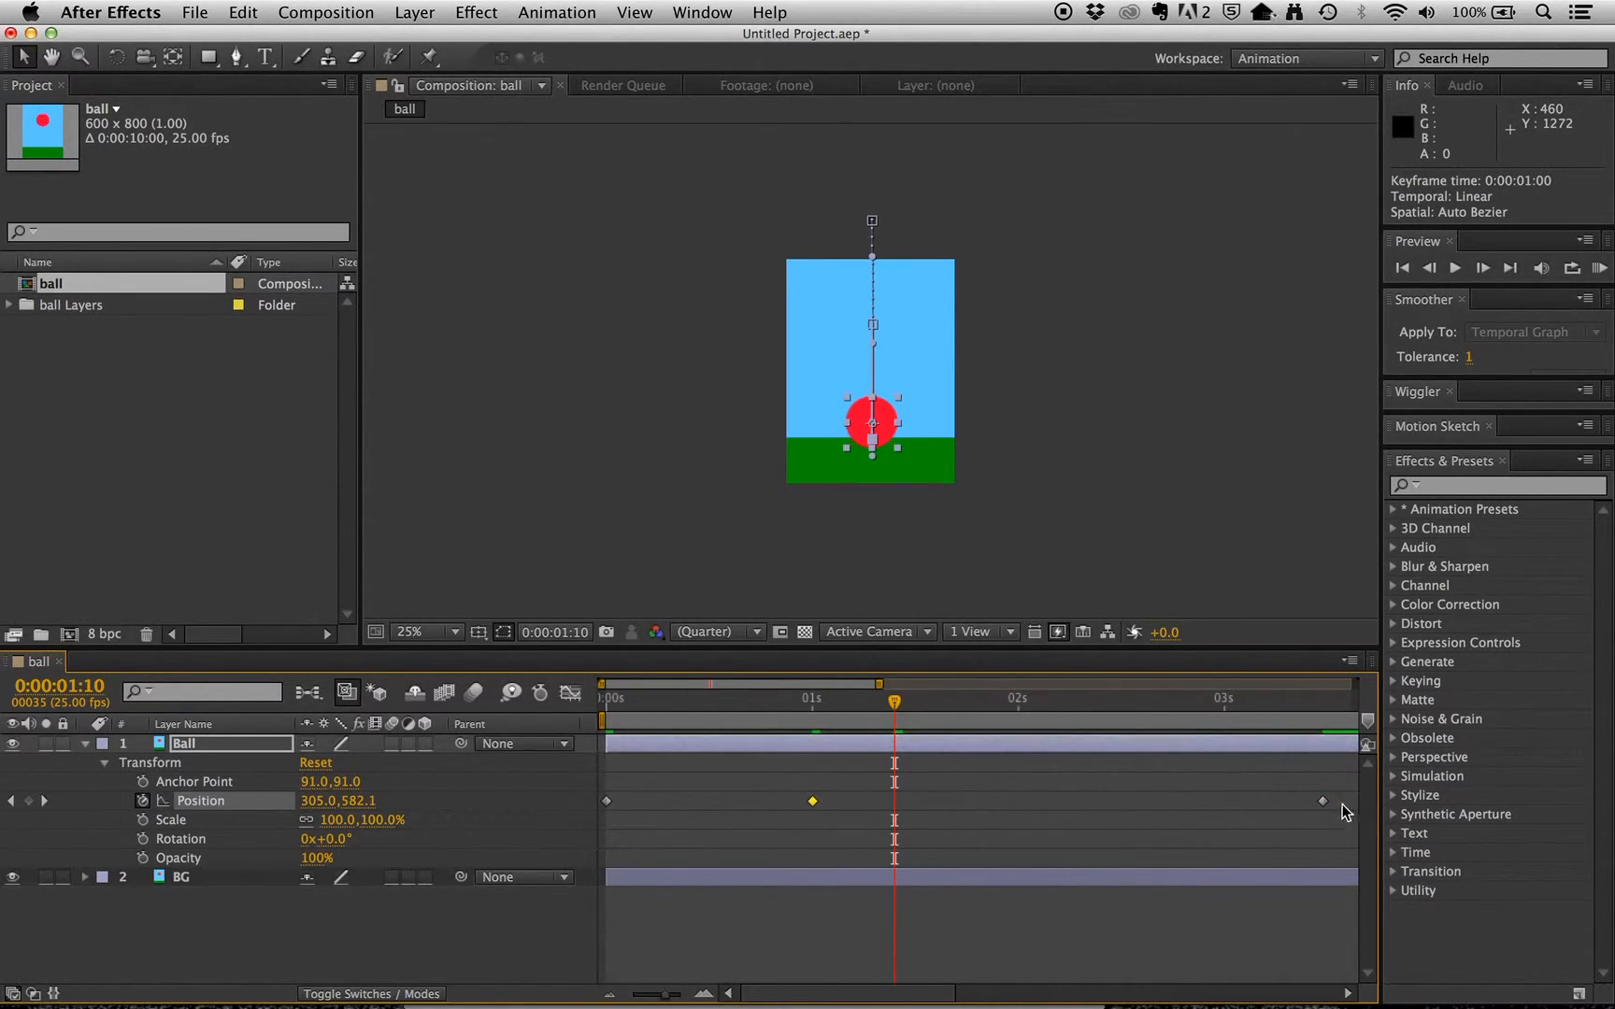
drag(1320, 802, 895, 800)
Play the retimed bounce from the start of the composition and run a RAM preview to check its speed.
drag(894, 700, 520, 701)
key(space)
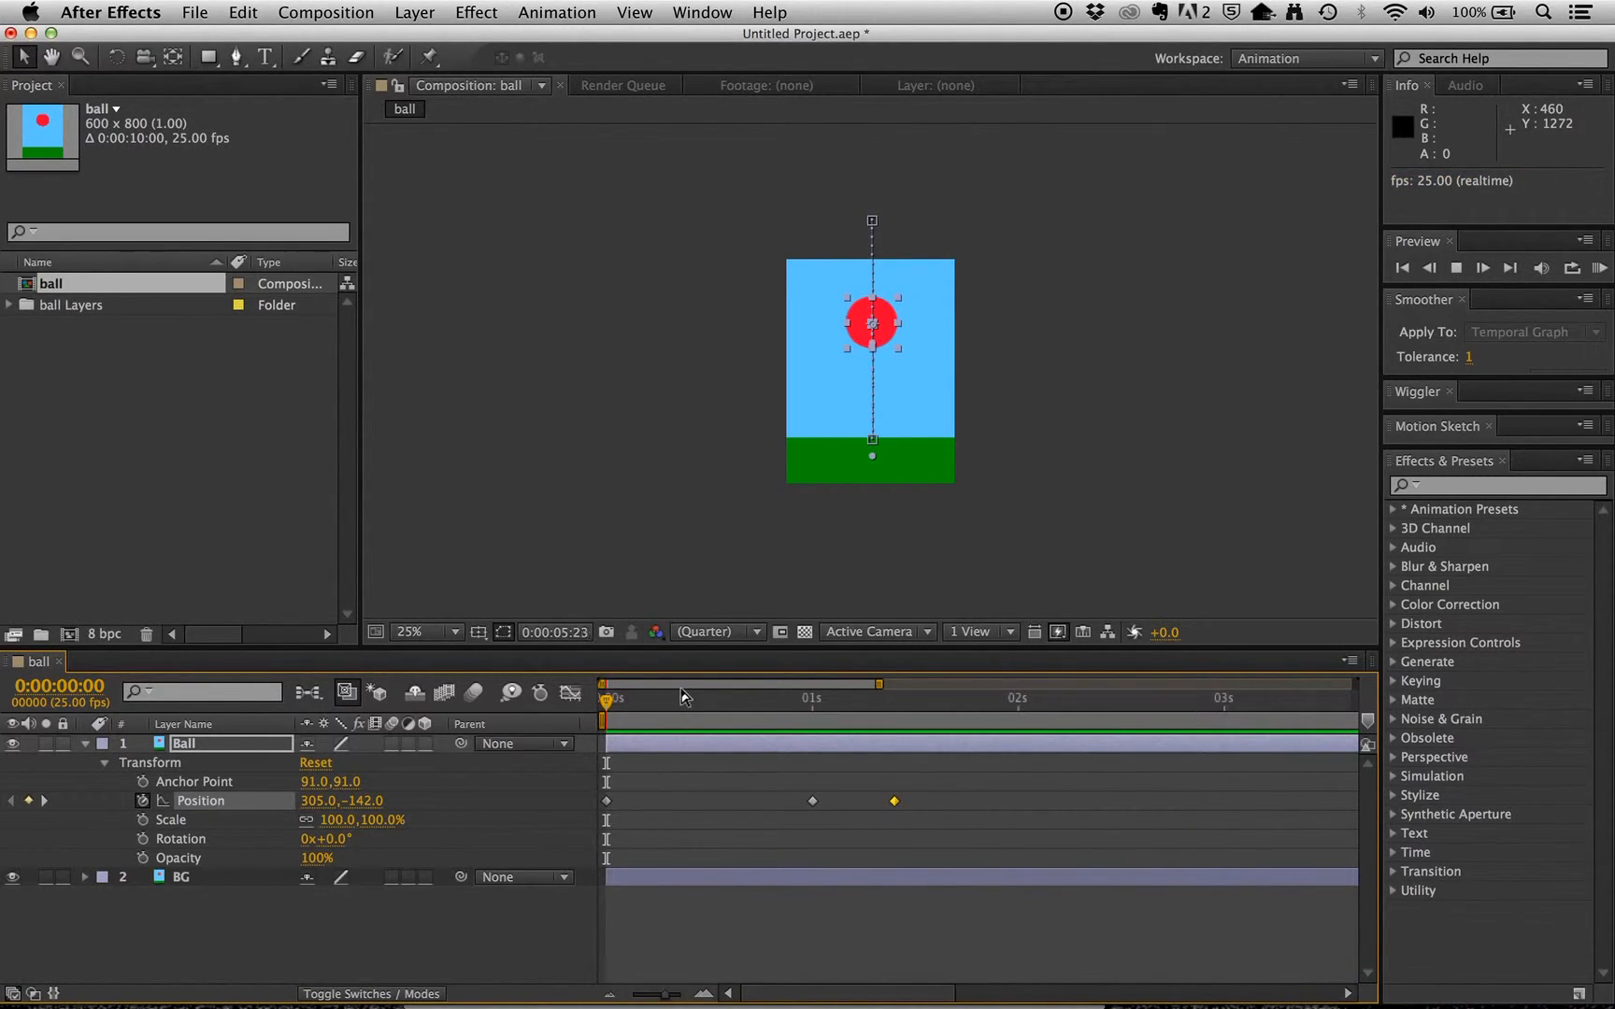
key(space)
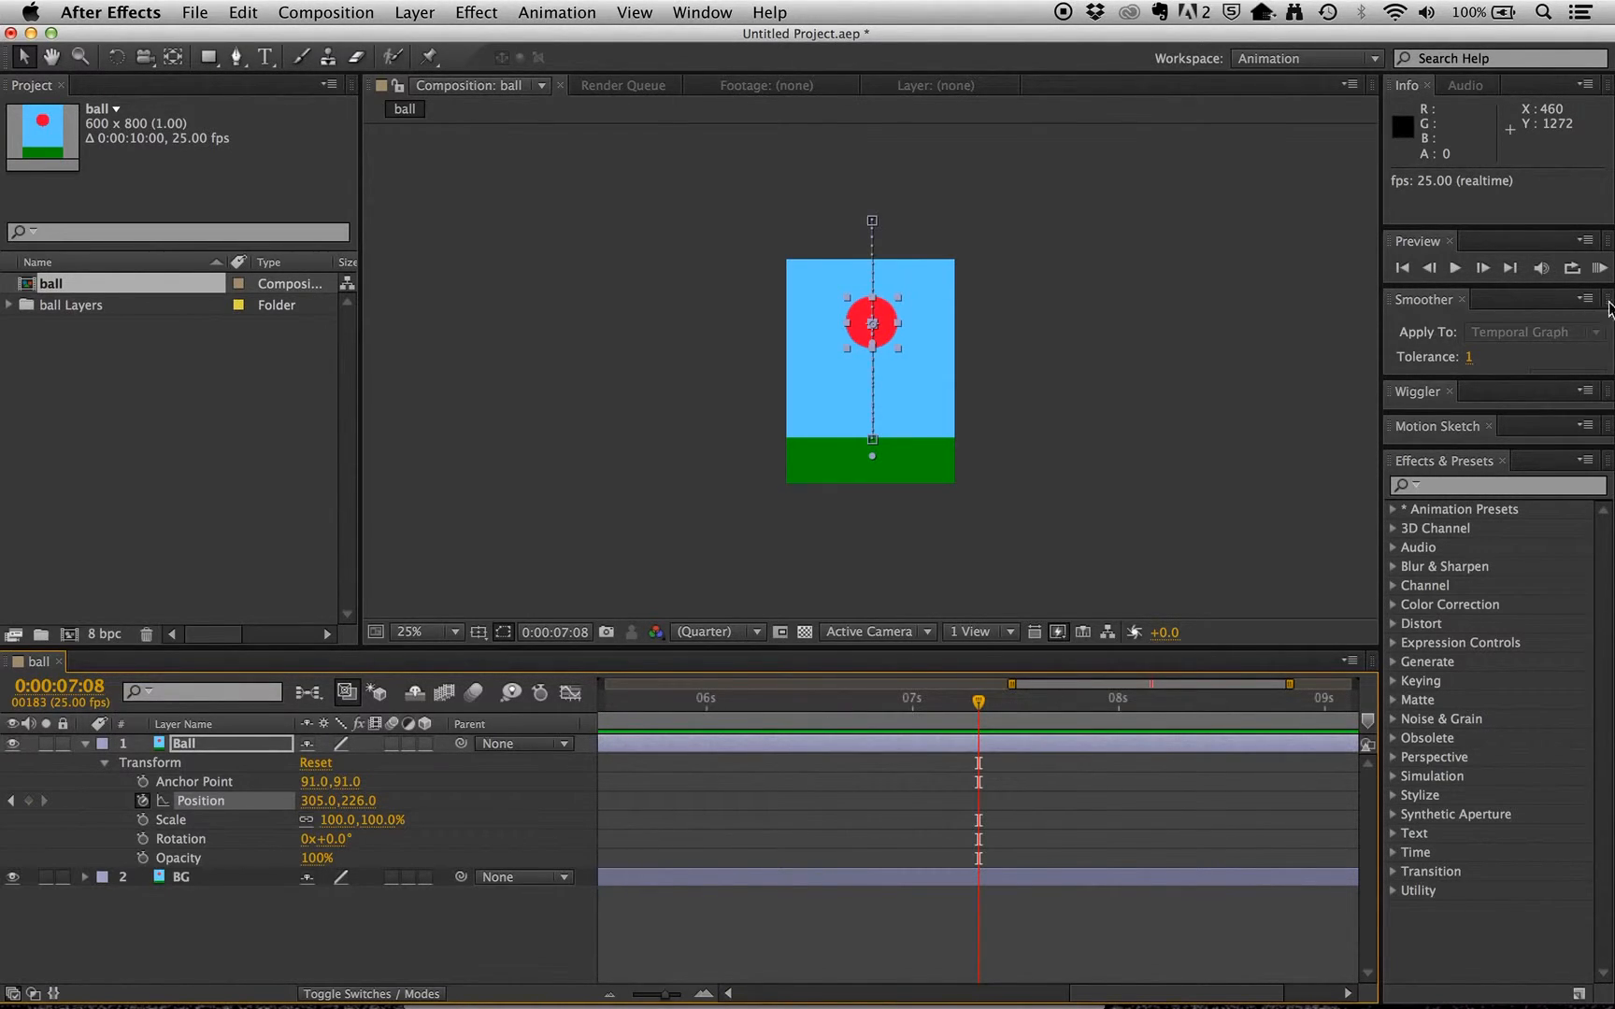
click(1599, 271)
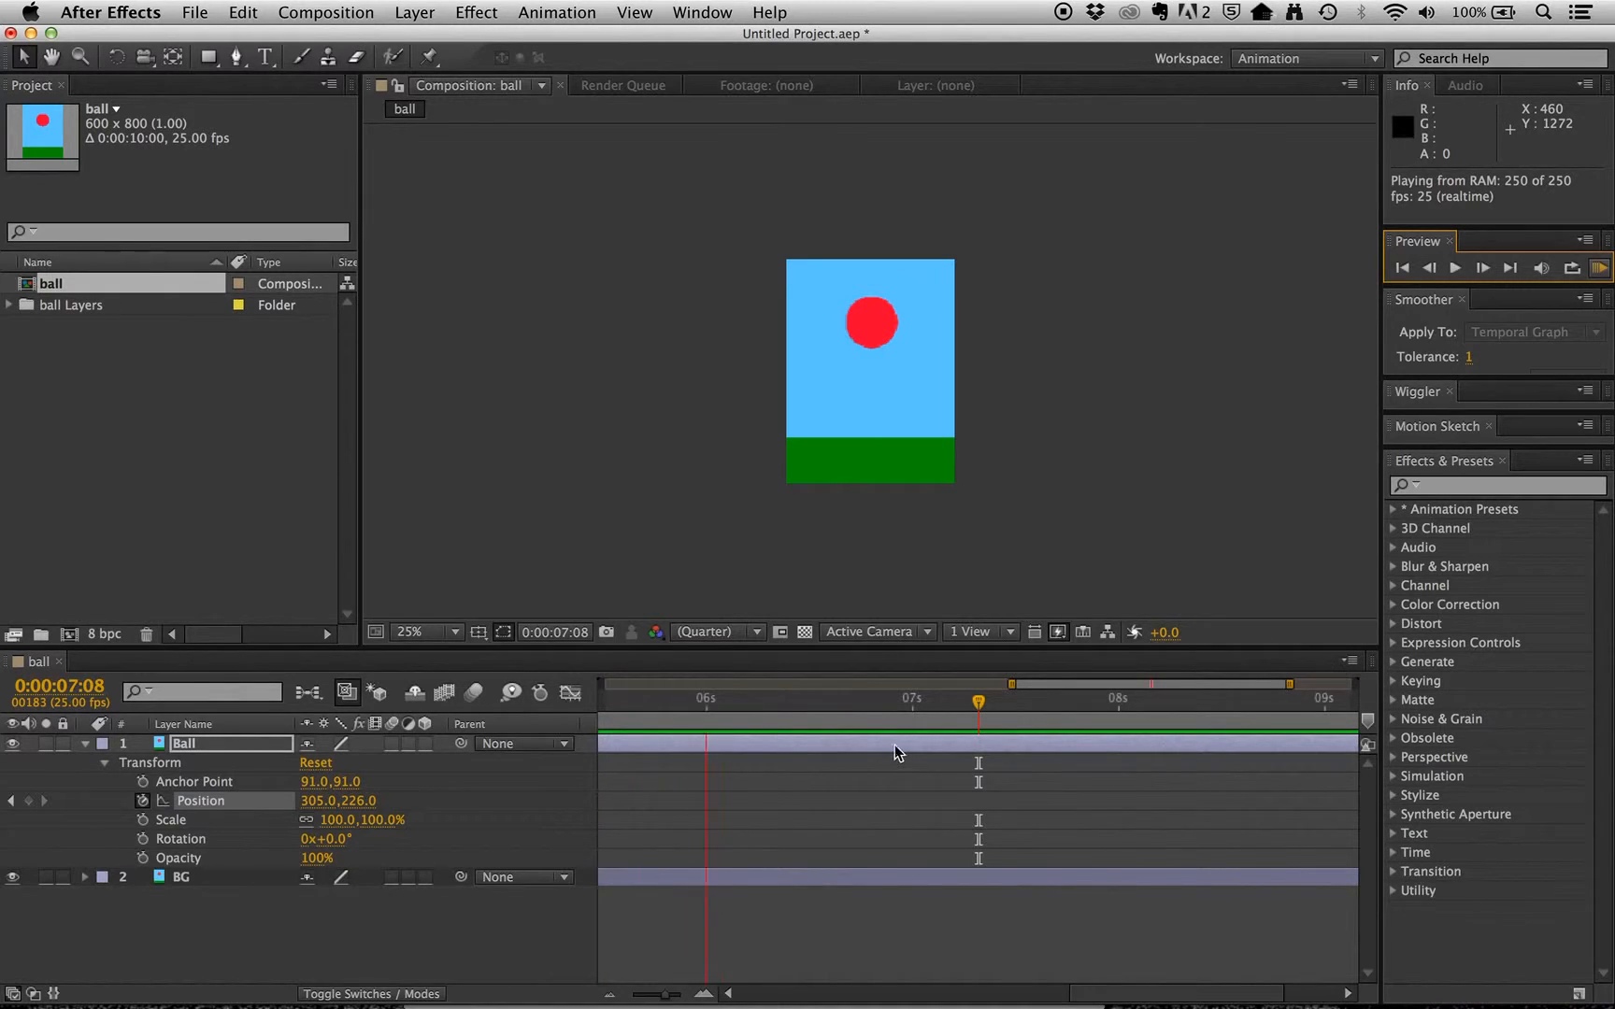
Set a Scale keyframe for the ball at 0 seconds and enlarge it to 153% at 1 second.
drag(663, 996, 631, 994)
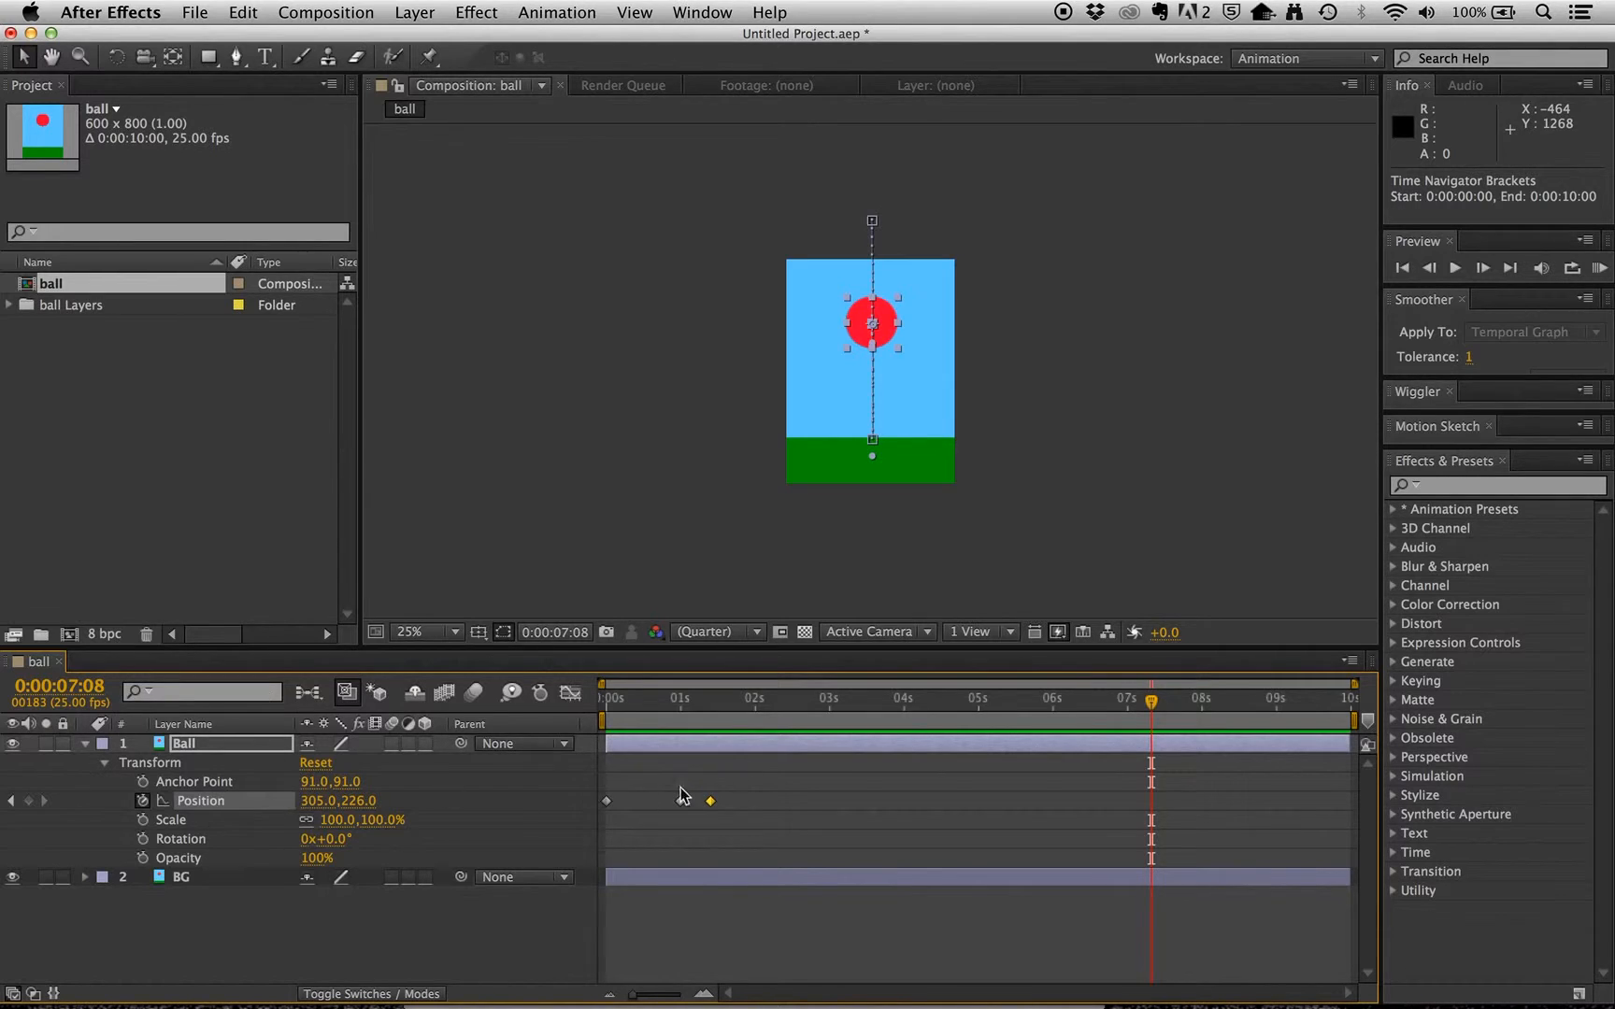
drag(1151, 705, 435, 733)
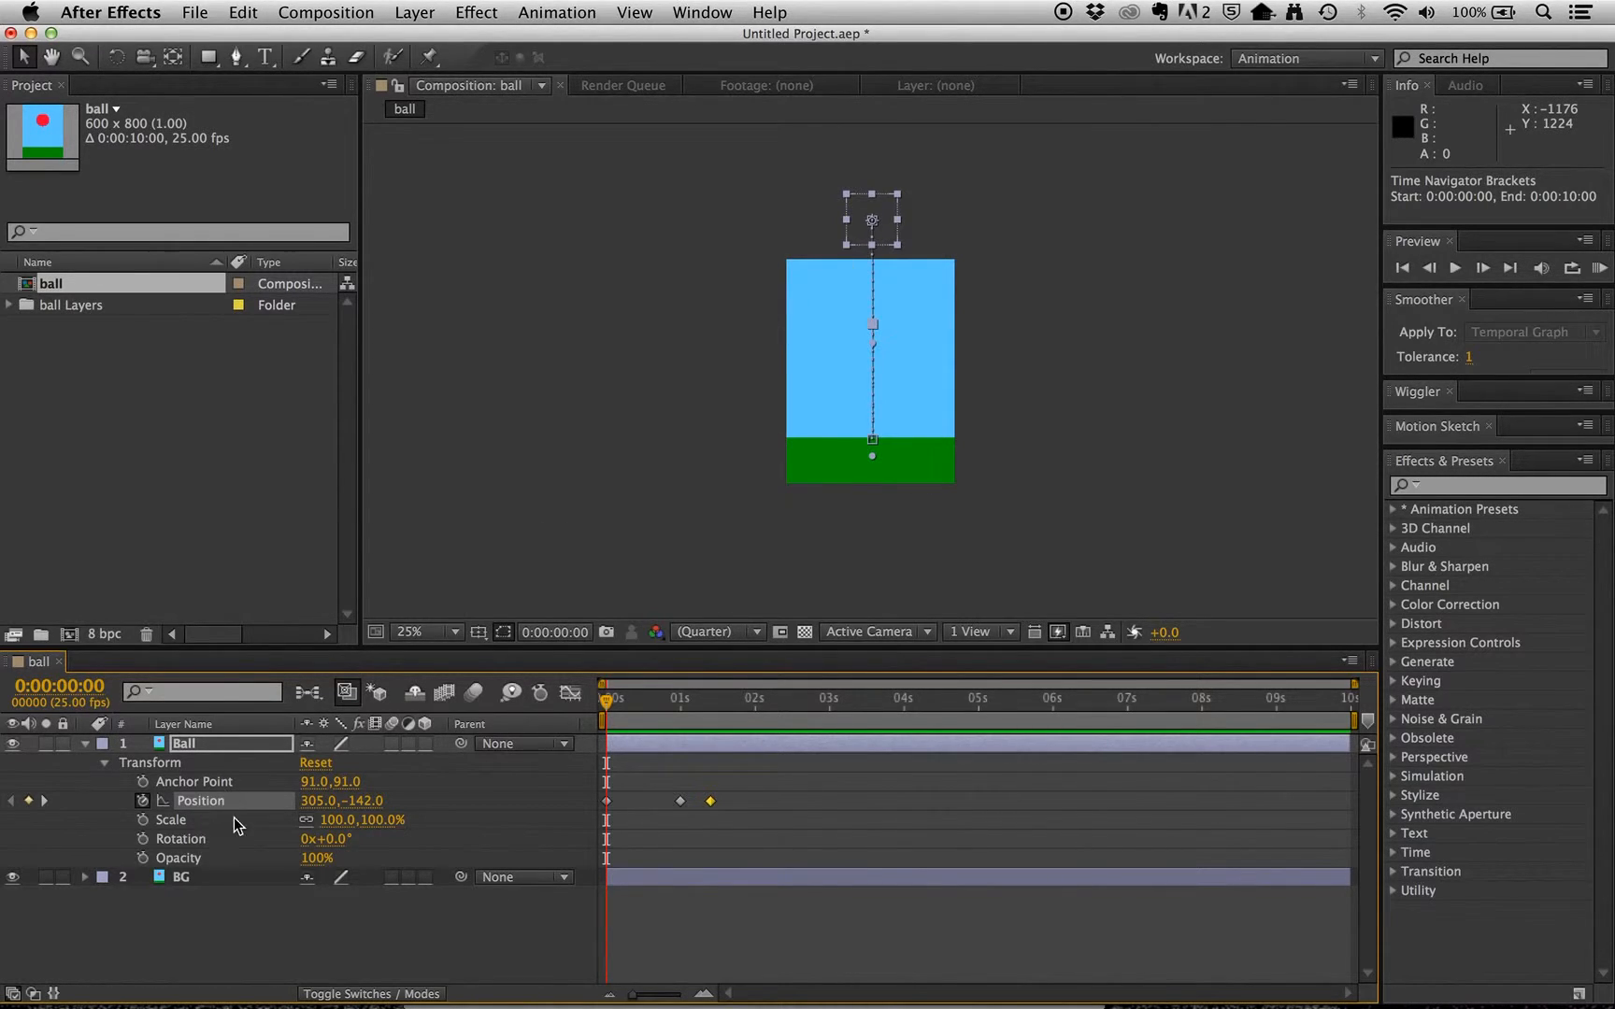
click(142, 820)
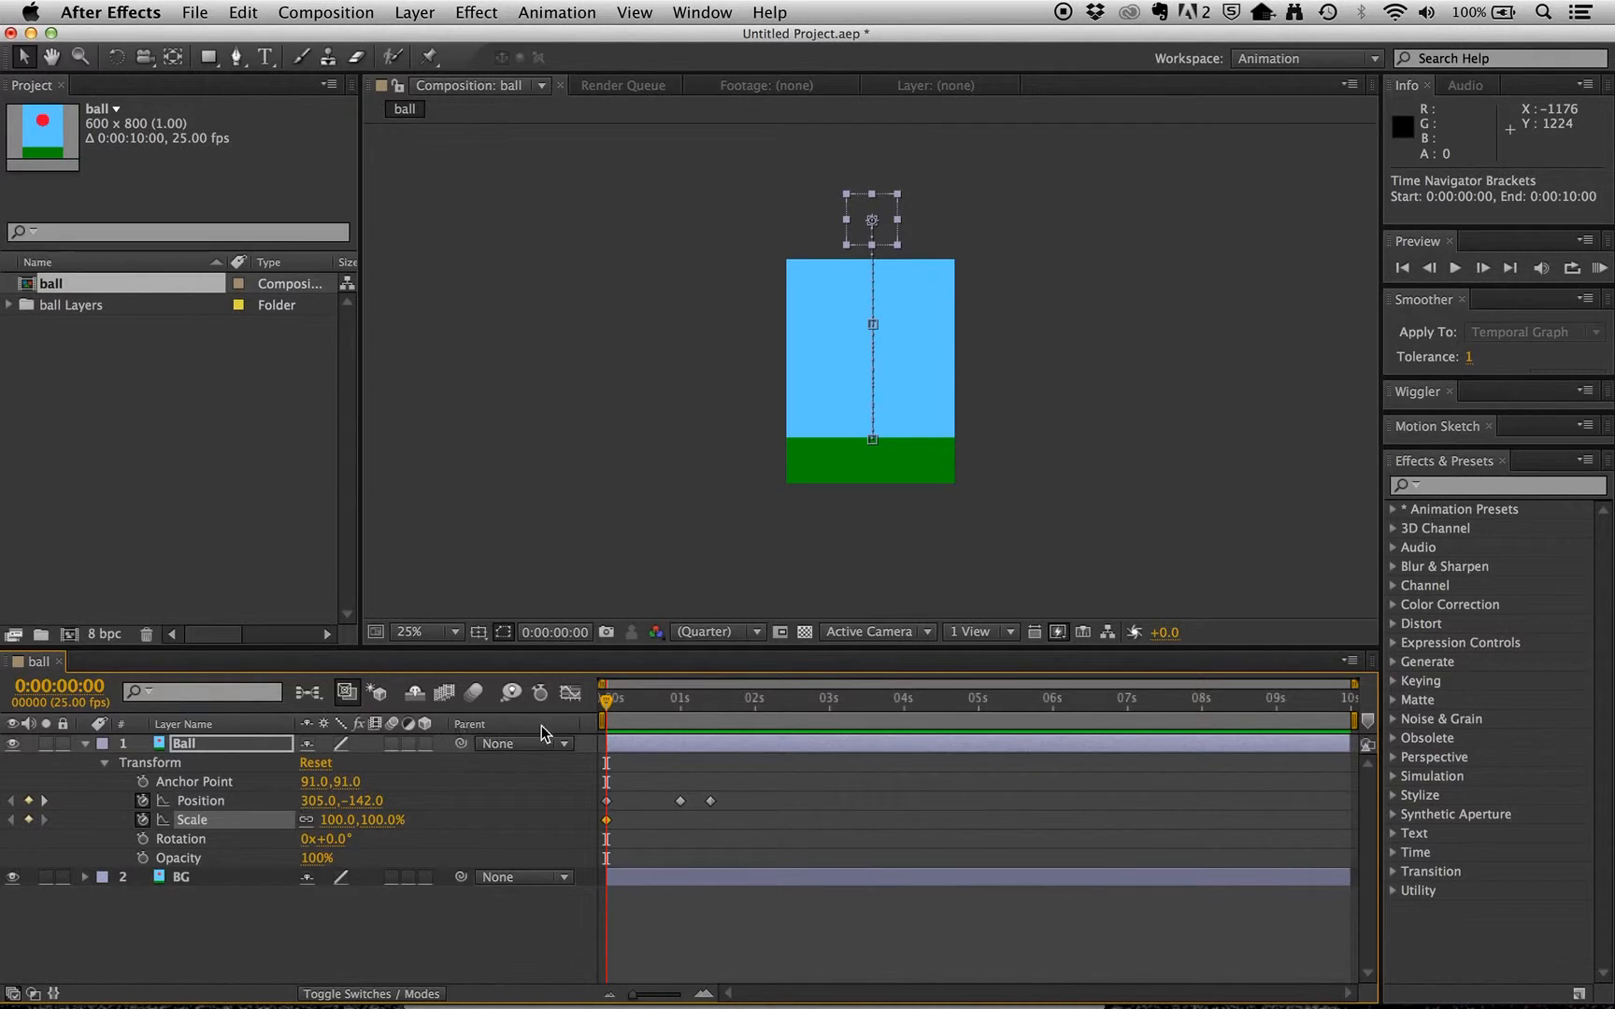
drag(609, 701, 683, 716)
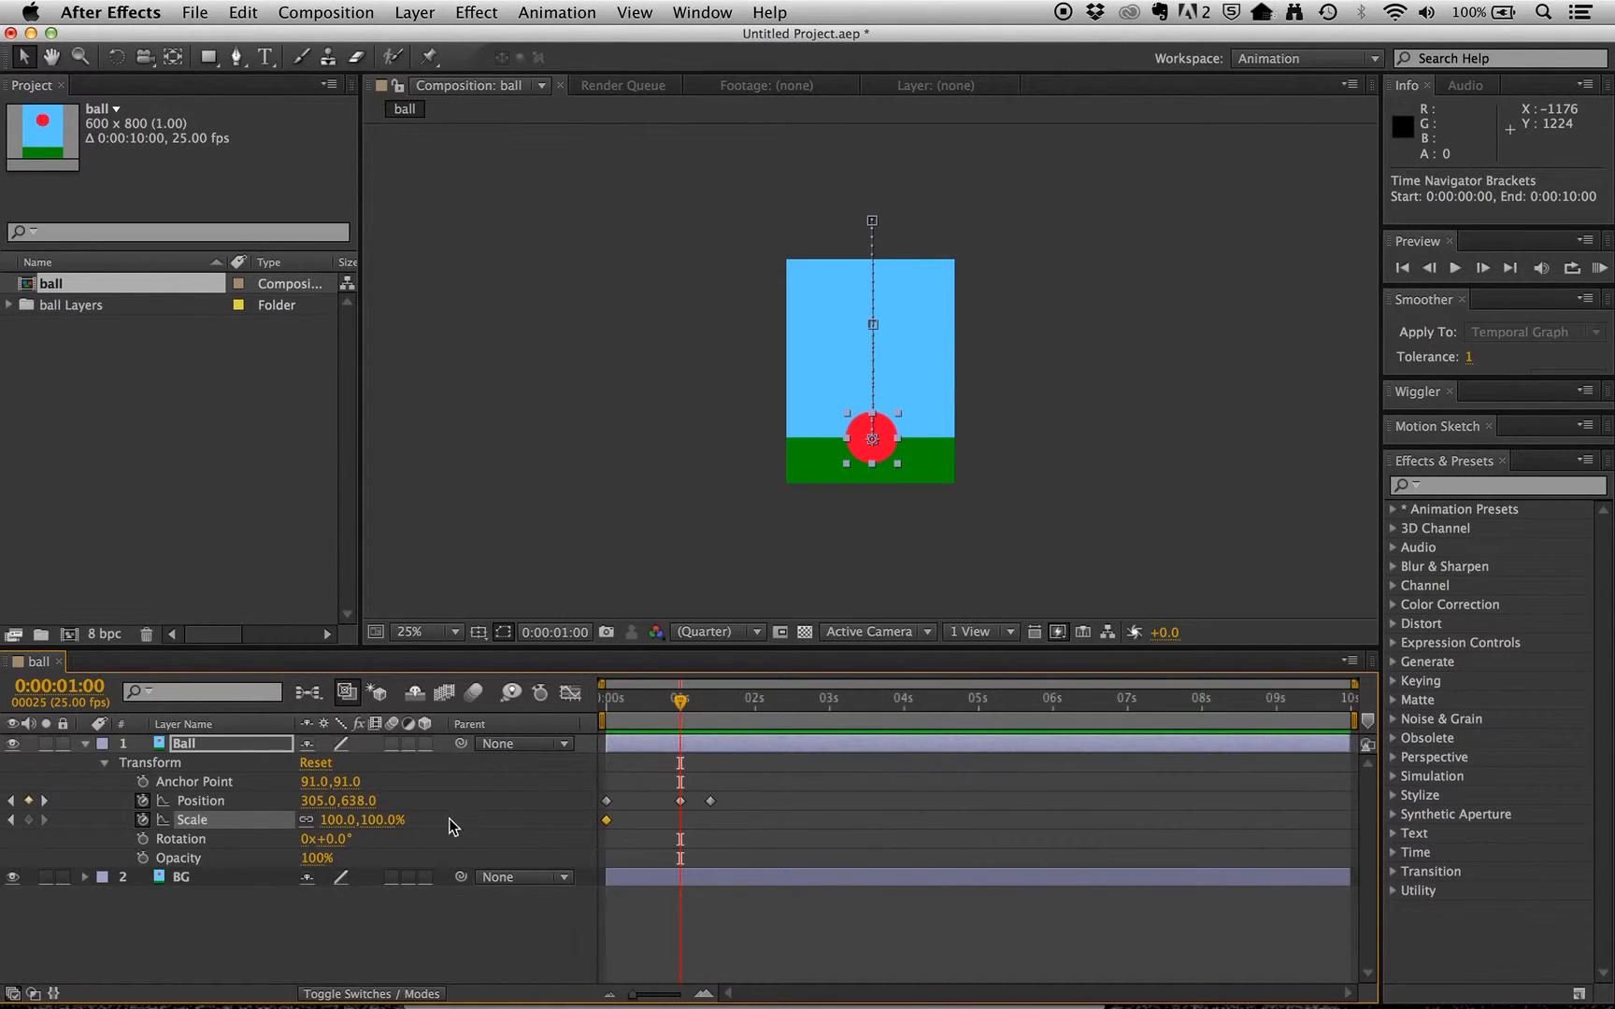
drag(380, 830, 446, 836)
Shrink the ball to 71% at 0:00:01:23 to add a third Scale keyframe, and scrub back to check the scaling.
drag(677, 714, 754, 728)
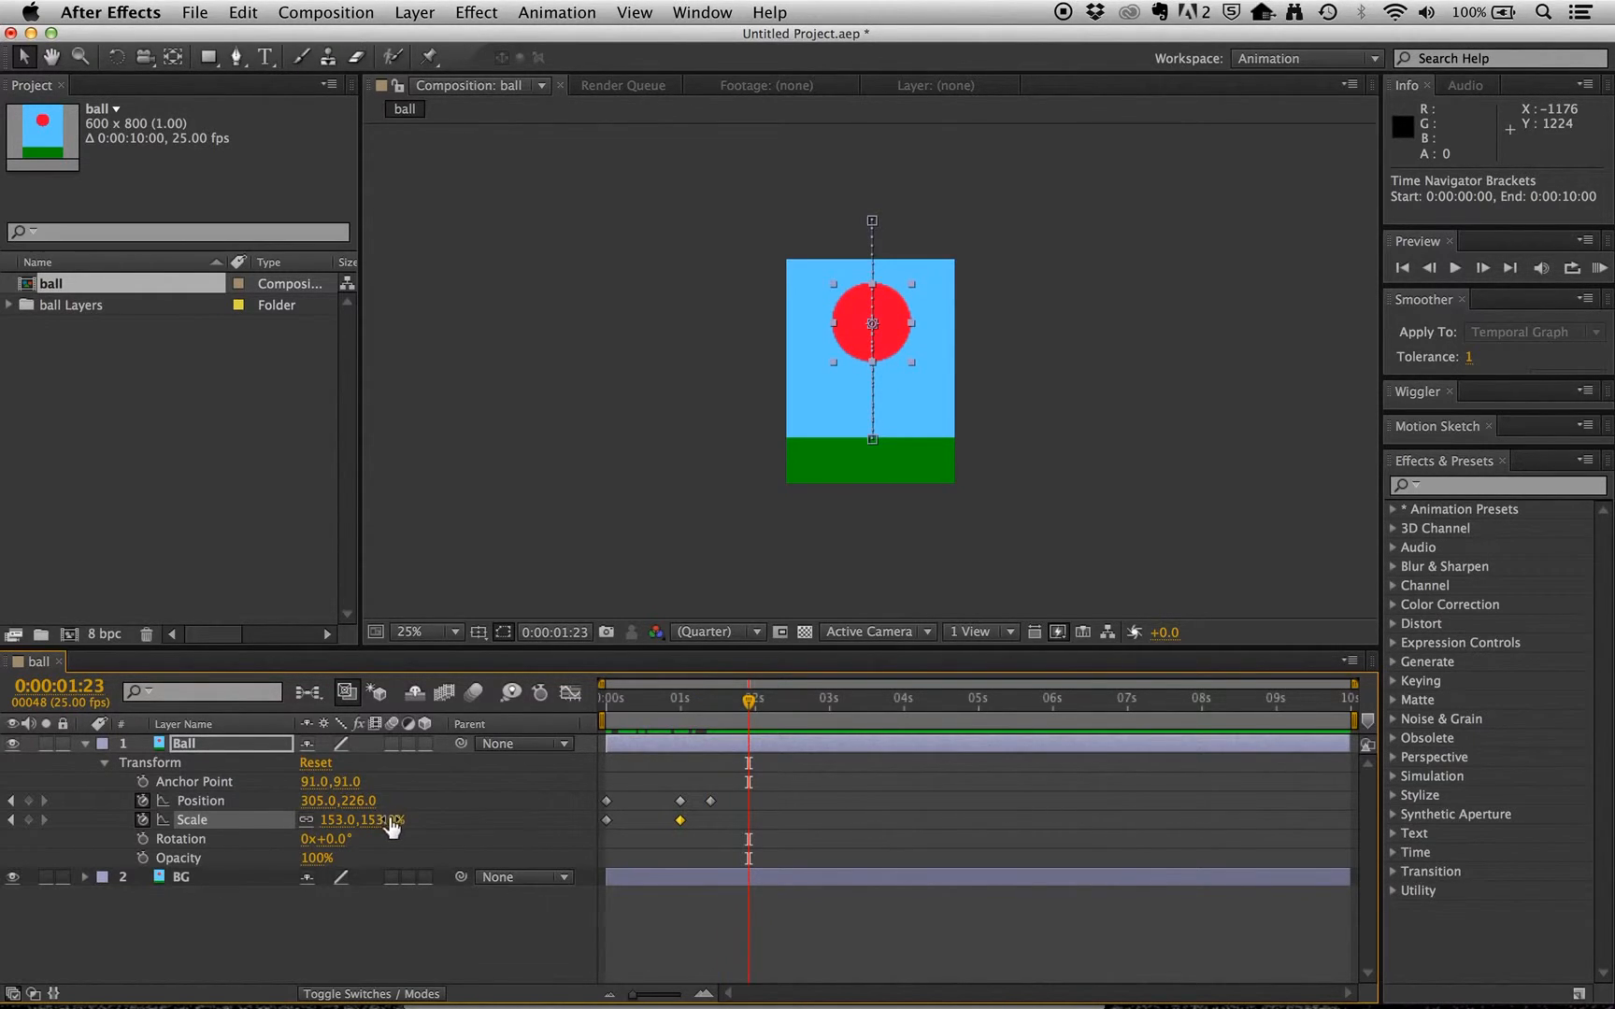
drag(384, 824, 254, 836)
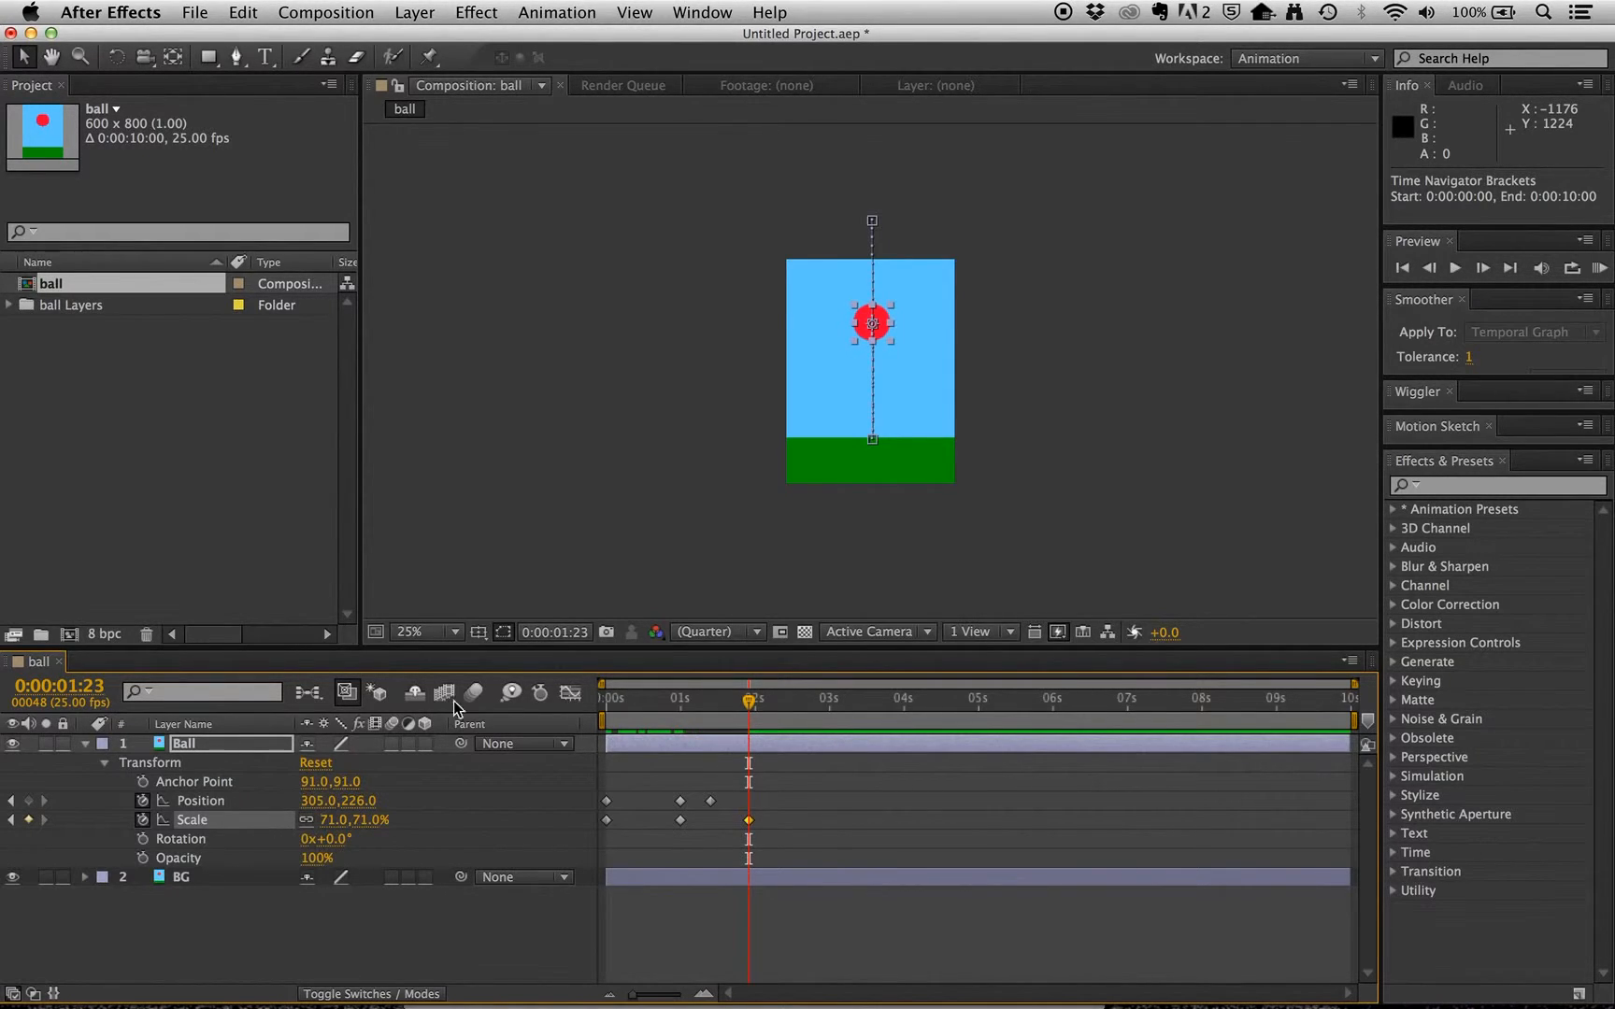
drag(749, 701, 677, 708)
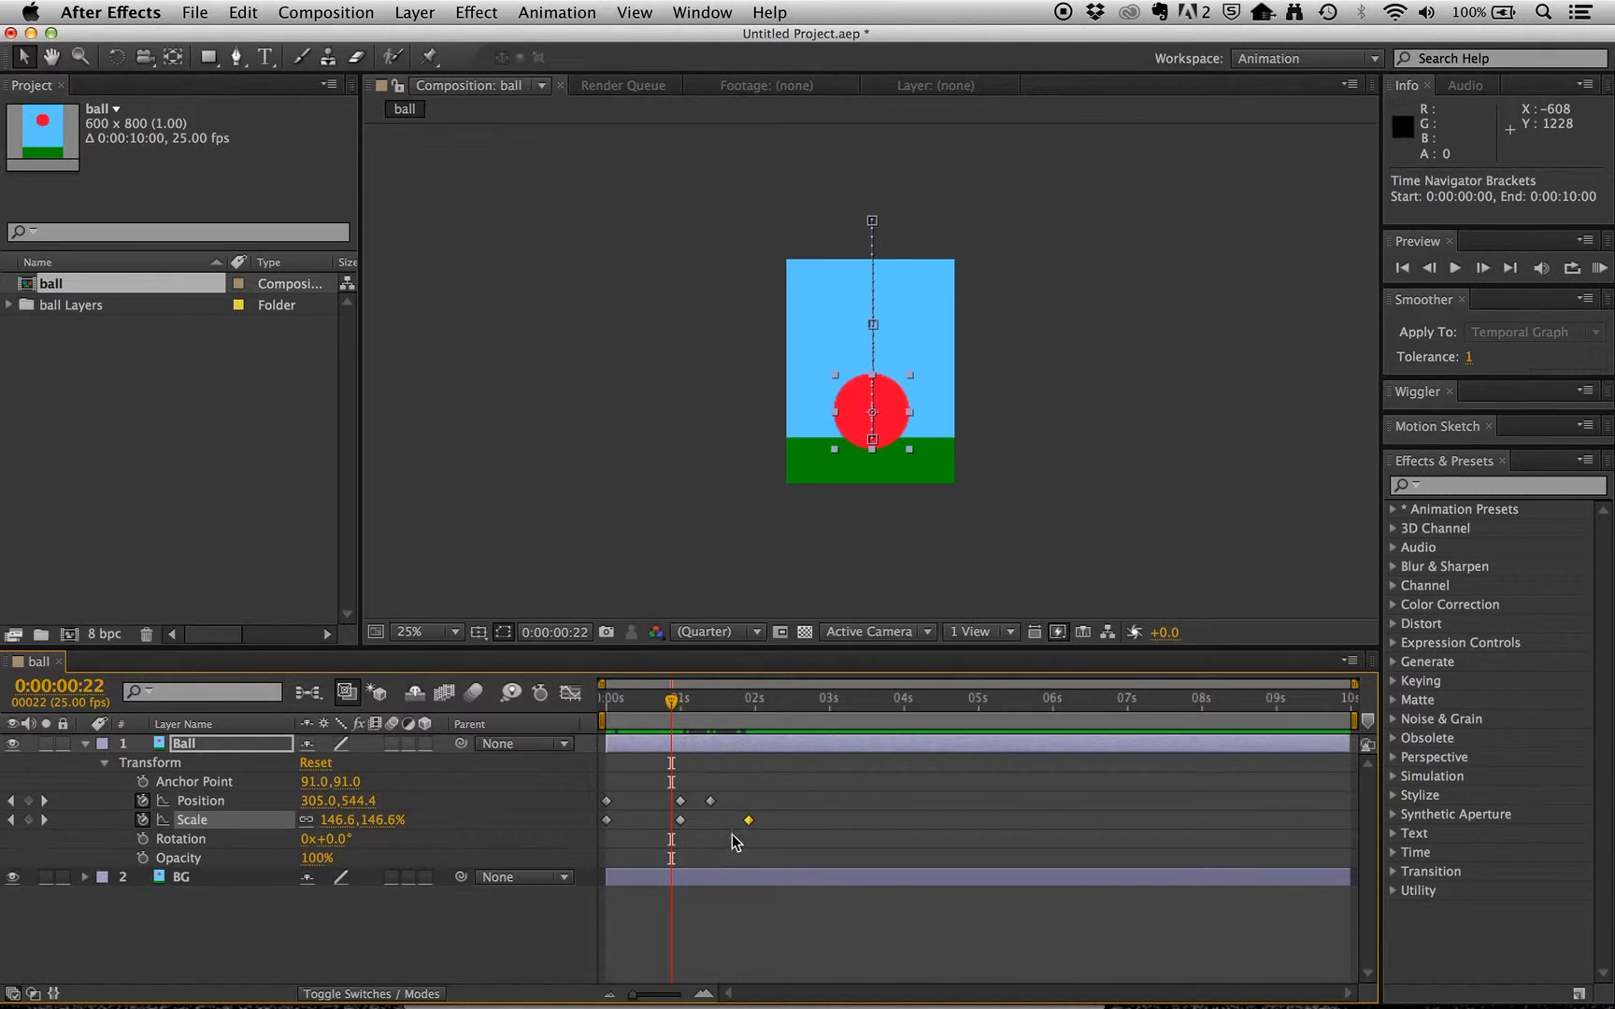
mouse_move(747, 824)
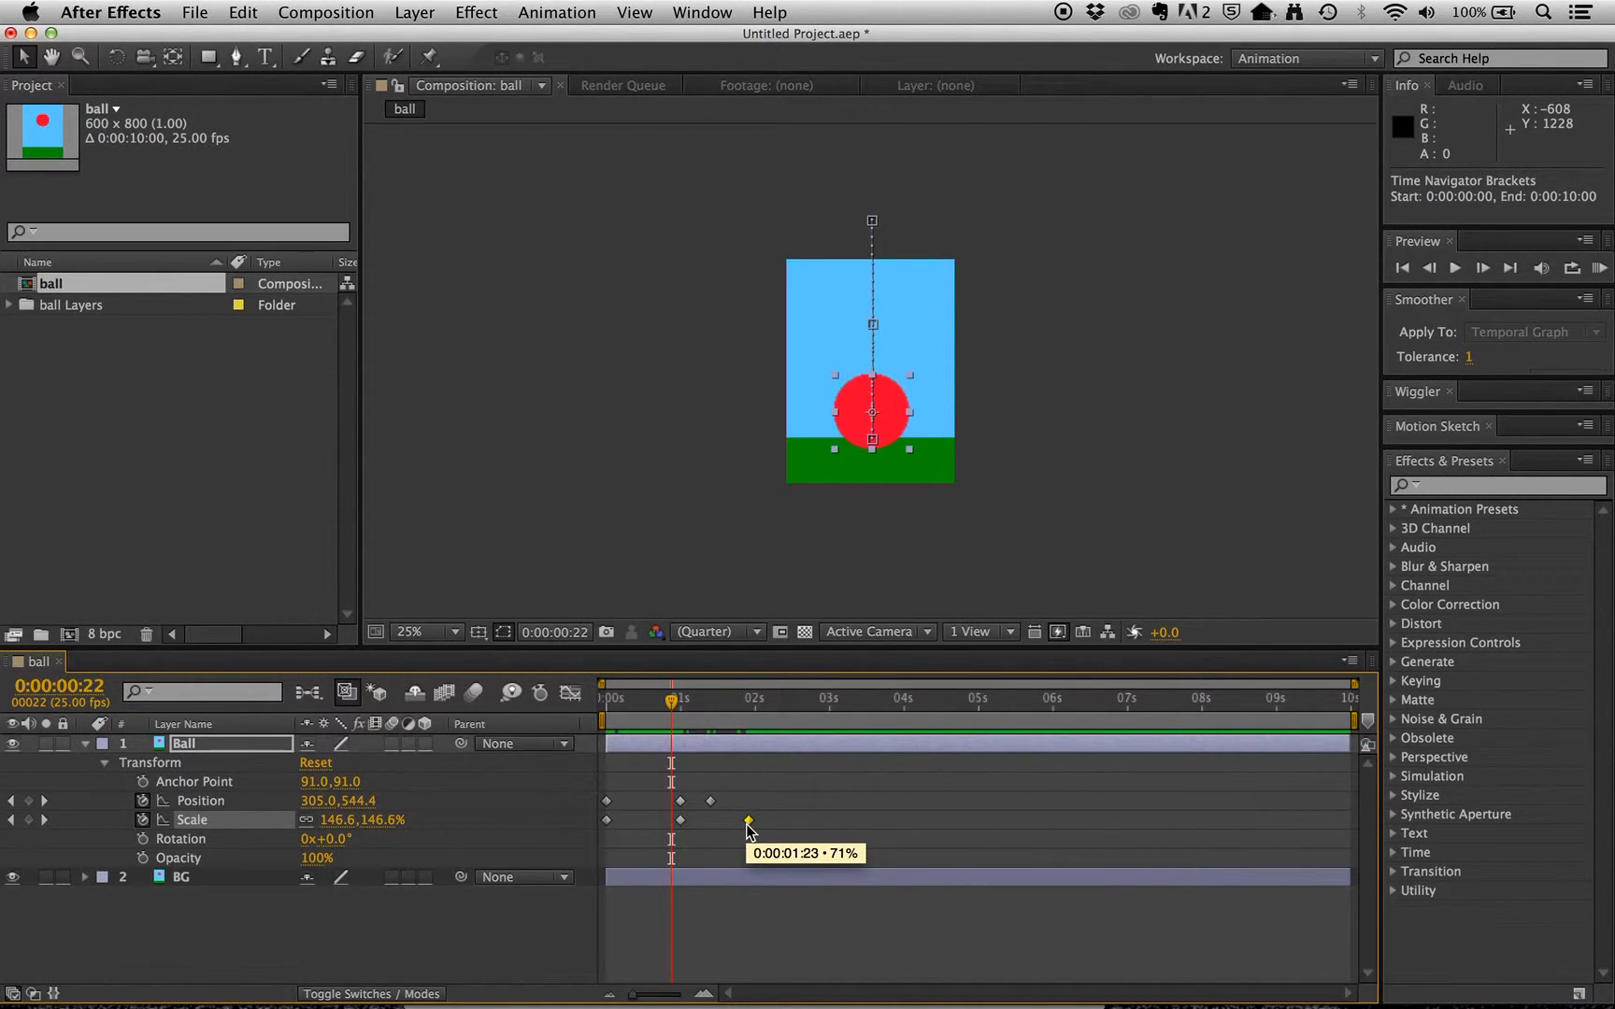